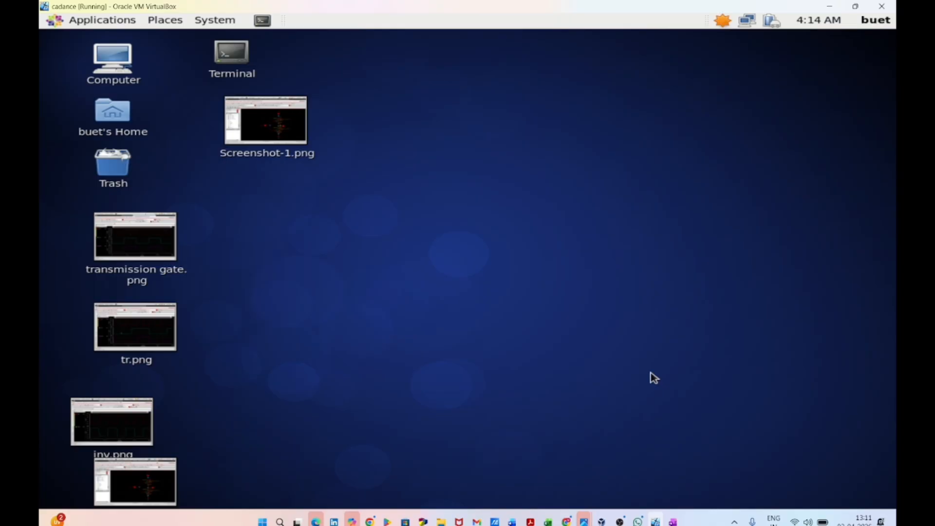
Step: Switch to OneNote and handwrite the underlined title "CMOS VLSI-NAND gate" at the head of the blank page
click(673, 521)
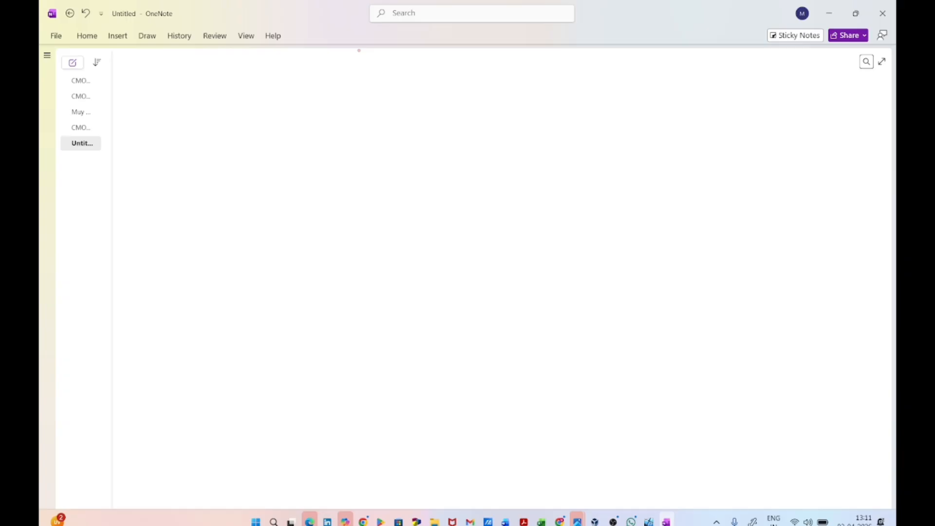
mouse_move(388, 65)
mouse_down()
mouse_move(390, 75)
mouse_move(425, 64)
mouse_up()
mouse_move(438, 63)
mouse_down()
mouse_move(435, 73)
mouse_move(478, 60)
mouse_move(495, 74)
mouse_up()
drag(505, 63, 495, 75)
mouse_move(509, 63)
mouse_down()
mouse_move(524, 60)
mouse_move(519, 74)
mouse_up()
drag(513, 76, 552, 69)
mouse_move(559, 73)
mouse_down()
mouse_move(560, 63)
mouse_move(580, 62)
mouse_move(585, 72)
mouse_move(597, 58)
mouse_move(604, 71)
mouse_up()
mouse_move(602, 58)
mouse_down()
mouse_move(604, 70)
mouse_move(639, 63)
mouse_move(652, 72)
mouse_up()
mouse_move(658, 57)
mouse_down()
mouse_move(660, 71)
mouse_move(677, 68)
mouse_move(669, 63)
mouse_up()
drag(371, 89, 675, 94)
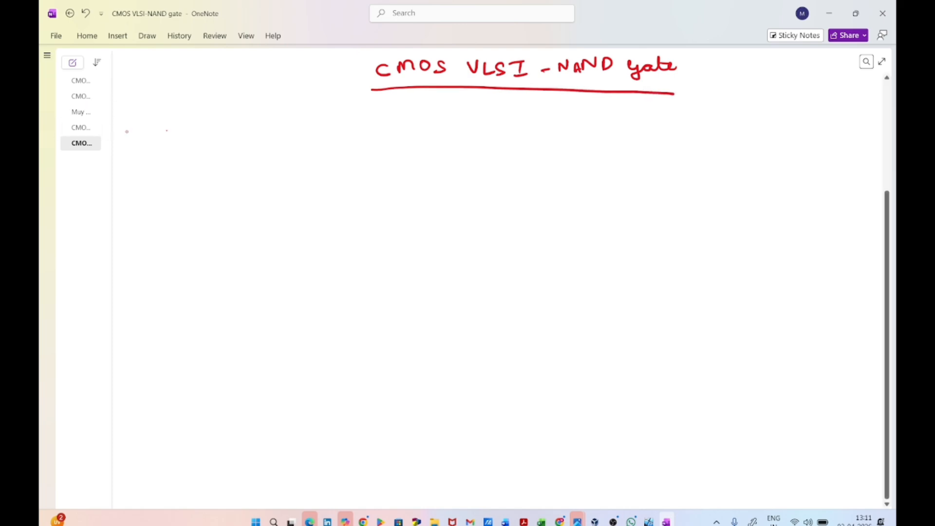
Step: Write the underlined heading "symbol" and sketch a two-input NAND gate beneath it with inputs A and B and output Y
mouse_move(166, 130)
mouse_down()
mouse_move(185, 142)
mouse_move(243, 120)
mouse_move(237, 137)
mouse_move(251, 134)
mouse_up()
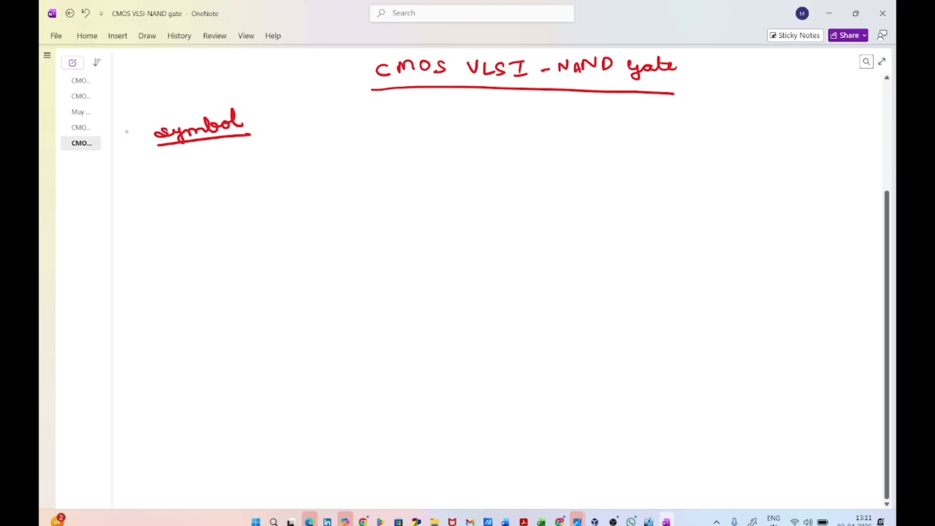
mouse_move(173, 186)
mouse_down()
mouse_move(211, 184)
mouse_move(192, 199)
mouse_move(215, 196)
mouse_move(216, 210)
mouse_up()
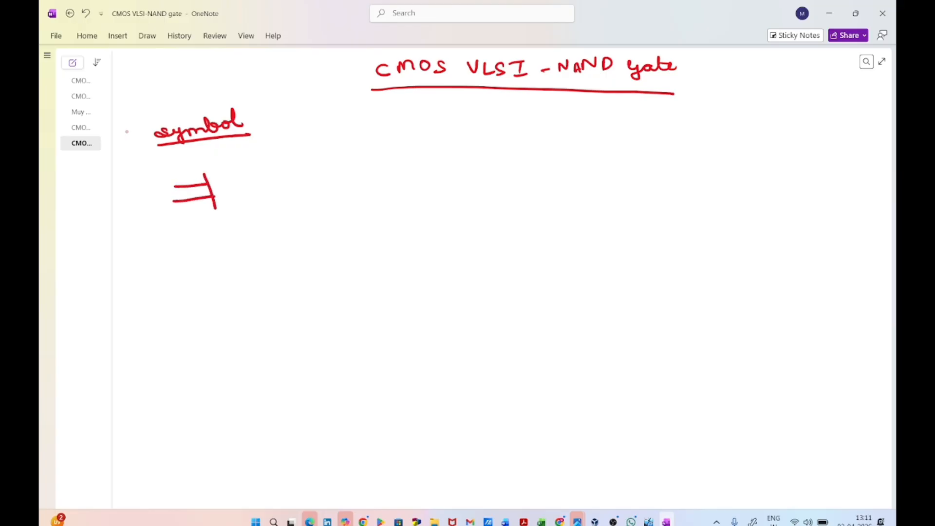
mouse_move(204, 174)
mouse_down()
mouse_move(241, 186)
mouse_move(217, 211)
mouse_up()
drag(242, 186, 293, 186)
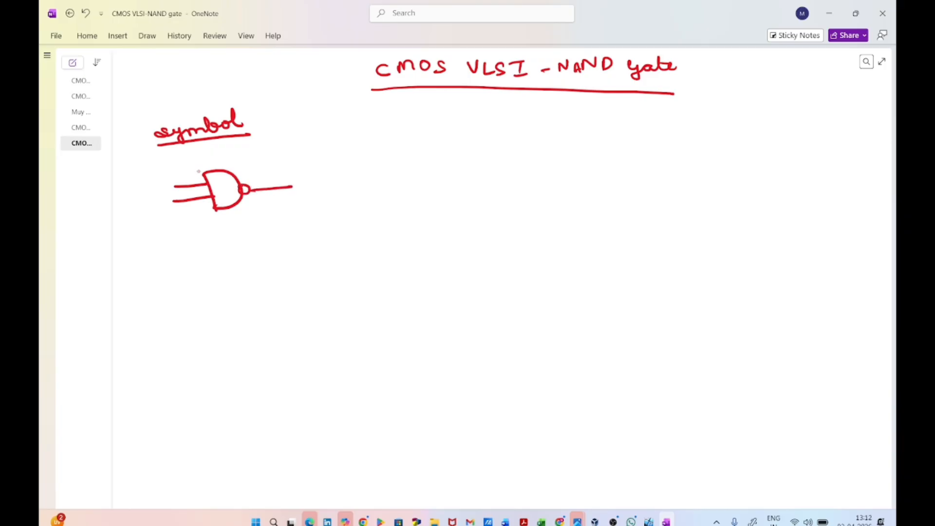
drag(158, 186, 168, 186)
drag(161, 182, 159, 210)
mouse_move(301, 180)
mouse_down()
mouse_move(312, 185)
mouse_move(308, 198)
mouse_up()
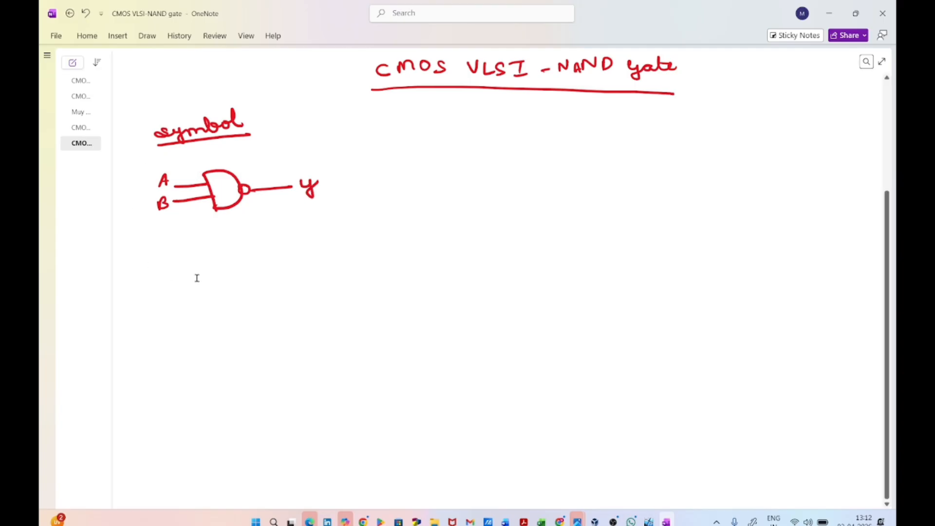
Step: Handwrite an underlined "schematic" heading below the NAND gate symbol
scroll(197, 276, down, 5)
scroll(197, 277, up, 3)
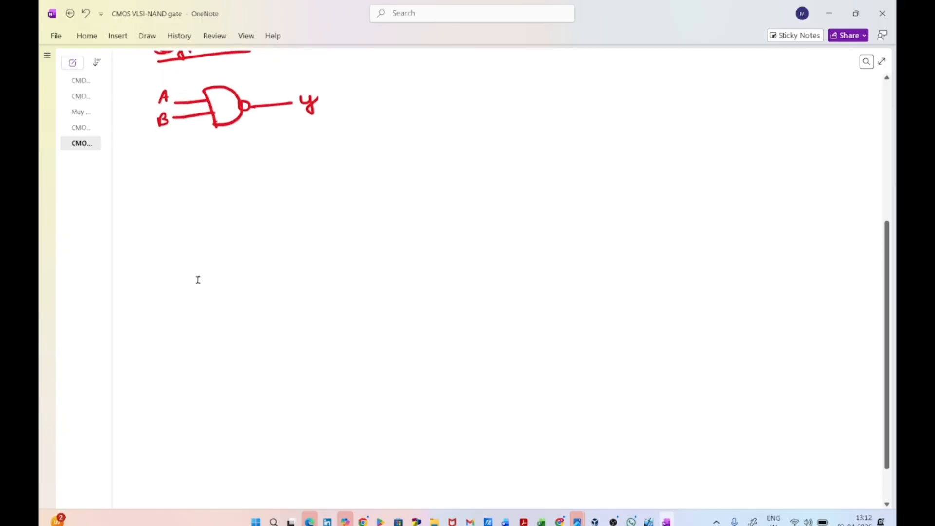
scroll(197, 279, down, 3)
scroll(198, 280, up, 3)
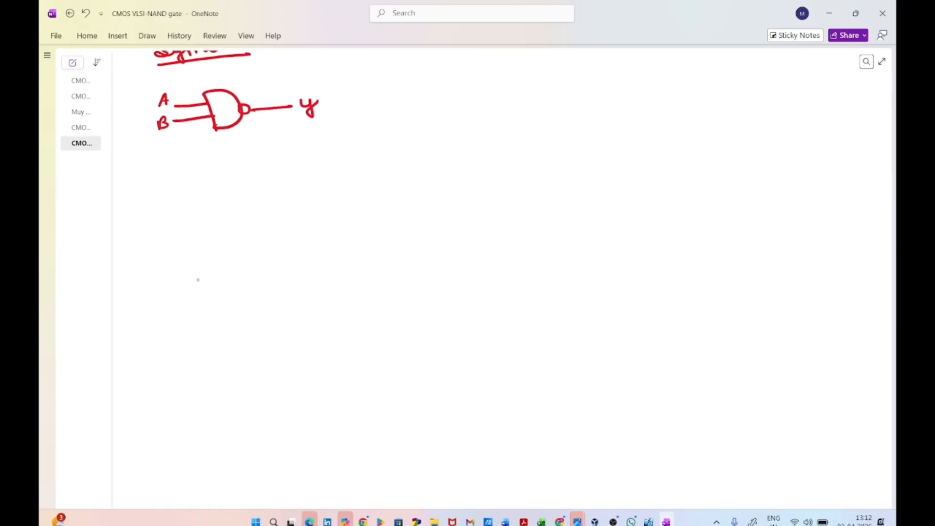
mouse_move(167, 162)
mouse_down()
mouse_move(155, 176)
mouse_move(278, 166)
mouse_move(263, 152)
mouse_up()
drag(146, 192, 291, 175)
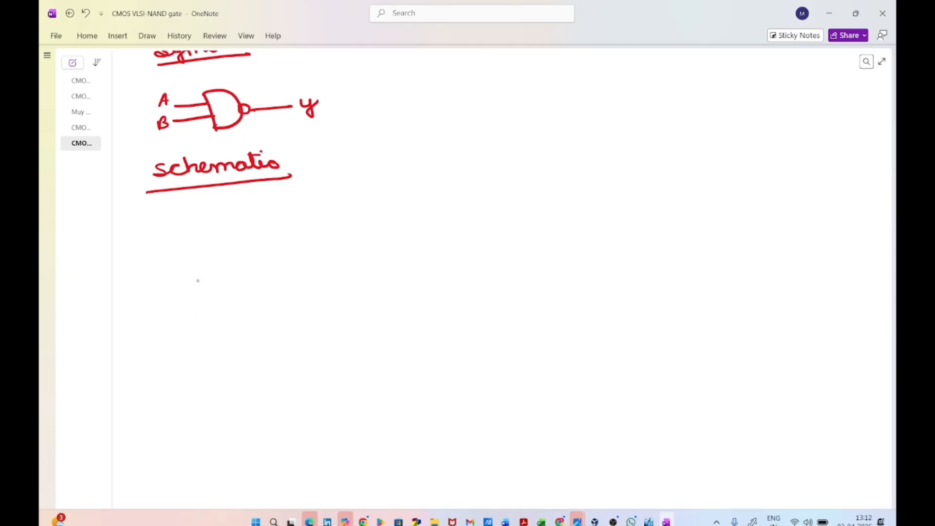
Step: Sketch two transistors in series for the pull-down network, with gates marked G and inputs A and B
mouse_move(326, 347)
mouse_down()
mouse_move(326, 366)
mouse_move(306, 392)
mouse_move(331, 388)
mouse_move(315, 419)
mouse_move(335, 478)
mouse_up()
mouse_move(294, 372)
mouse_down()
mouse_move(297, 402)
mouse_move(273, 391)
mouse_move(295, 385)
mouse_move(274, 386)
mouse_up()
drag(261, 384, 277, 381)
mouse_move(295, 424)
mouse_down()
mouse_move(299, 447)
mouse_move(256, 453)
mouse_move(260, 444)
mouse_up()
mouse_move(291, 397)
mouse_down()
mouse_move(284, 406)
mouse_move(298, 401)
mouse_up()
drag(295, 447, 294, 450)
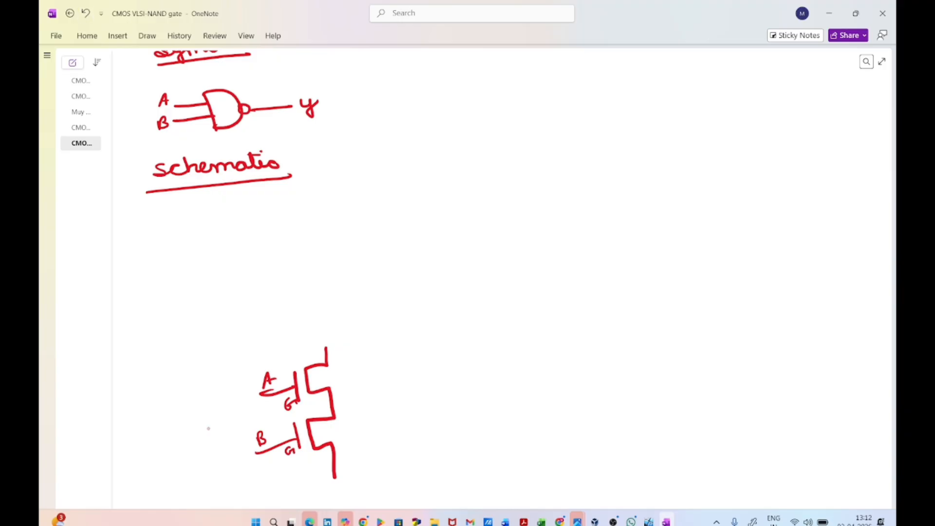
Step: Draw the series transistors' substrate connections to a ground symbol marked "gnd" and label their drains D and sources S
drag(312, 430, 335, 448)
mouse_move(308, 380)
mouse_down()
mouse_move(344, 384)
mouse_move(349, 451)
mouse_move(329, 455)
mouse_move(350, 474)
mouse_move(337, 482)
mouse_move(382, 477)
mouse_move(385, 461)
mouse_up()
drag(333, 490, 341, 489)
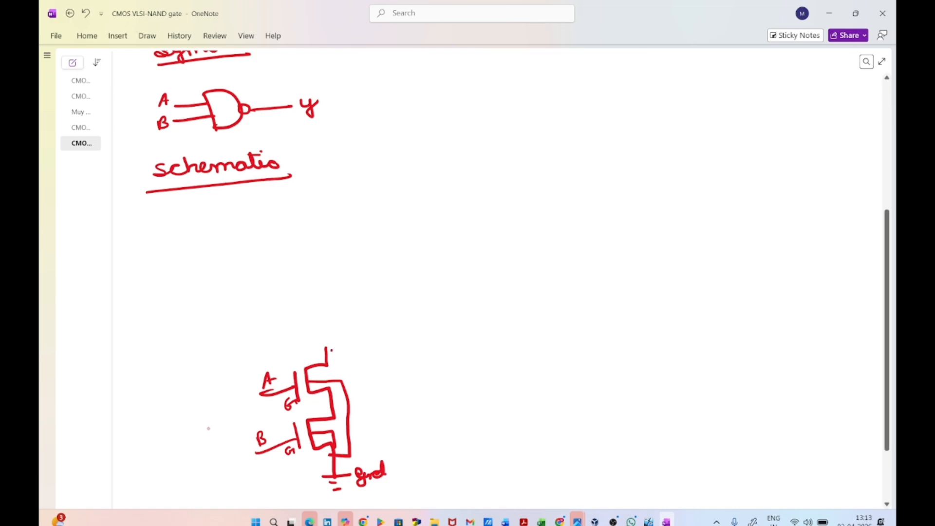
drag(331, 348, 335, 346)
drag(341, 385, 339, 413)
drag(350, 459, 337, 466)
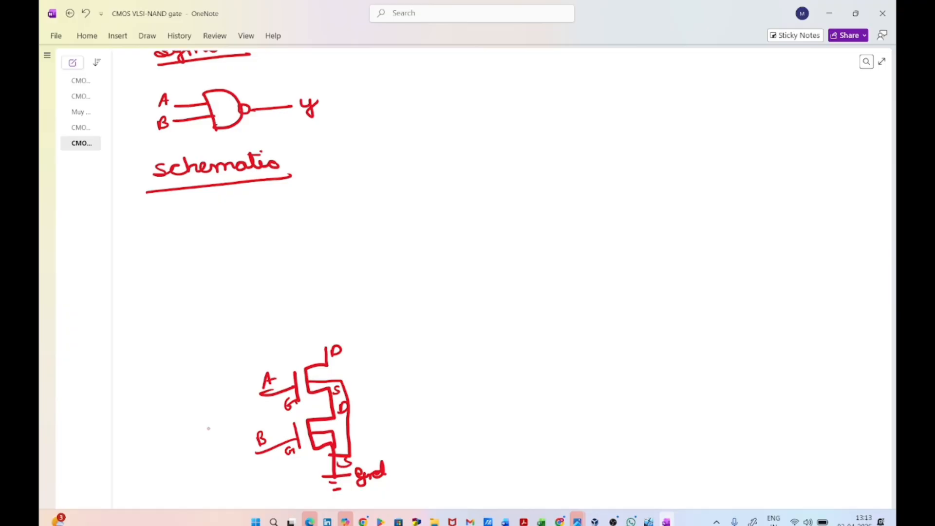
Step: Add source arrows to the series transistors and extend the upper drain up to a horizontal connecting line
drag(324, 329, 326, 349)
drag(321, 385, 328, 393)
drag(323, 300, 326, 335)
drag(246, 308, 419, 300)
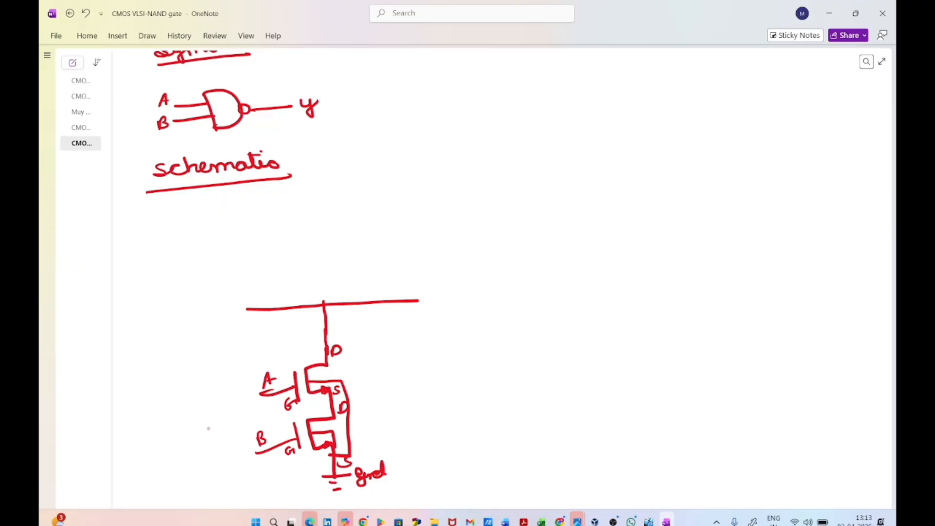
Step: Sketch two parallel pull-up transistors on the ends of the horizontal line, with gates marked G and inputs A and B
mouse_move(252, 230)
mouse_down()
mouse_move(256, 263)
mouse_move(231, 287)
mouse_move(253, 308)
mouse_up()
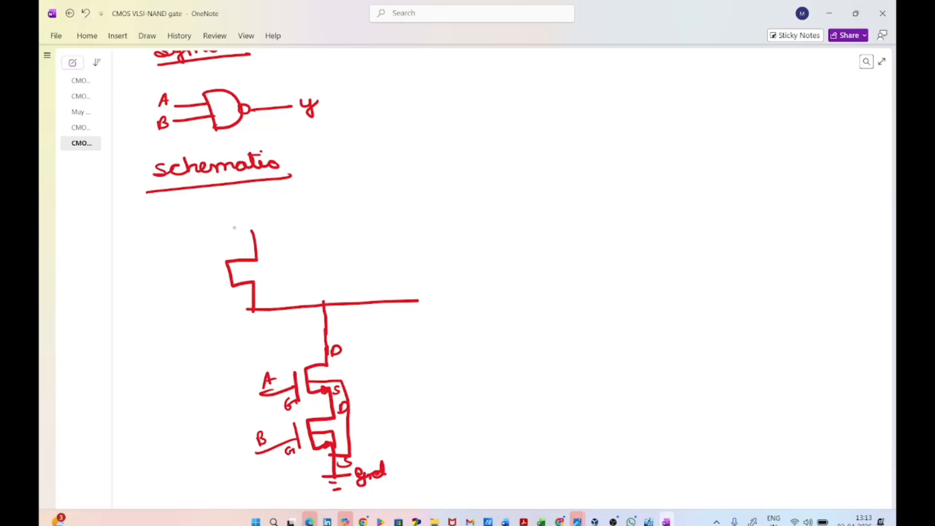
mouse_move(413, 220)
mouse_down()
mouse_move(414, 248)
mouse_move(390, 265)
mouse_move(417, 288)
mouse_move(418, 301)
mouse_up()
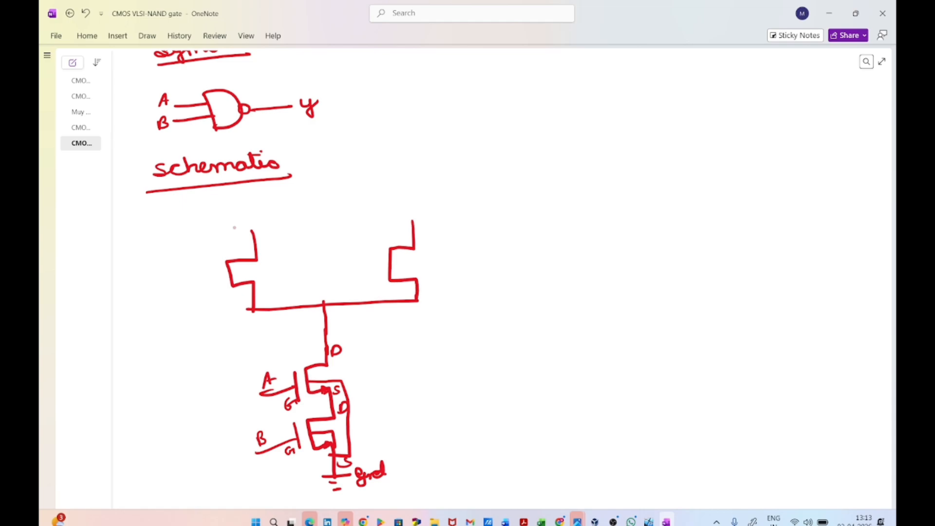
drag(222, 262, 223, 292)
mouse_move(183, 282)
mouse_down()
mouse_move(221, 275)
mouse_move(197, 260)
mouse_move(201, 275)
mouse_up()
drag(193, 272, 202, 270)
mouse_move(372, 249)
mouse_down()
mouse_move(373, 280)
mouse_move(371, 264)
mouse_move(351, 260)
mouse_up()
drag(350, 247, 352, 259)
drag(205, 293, 220, 295)
mouse_move(361, 273)
mouse_down()
mouse_move(357, 280)
mouse_move(369, 278)
mouse_up()
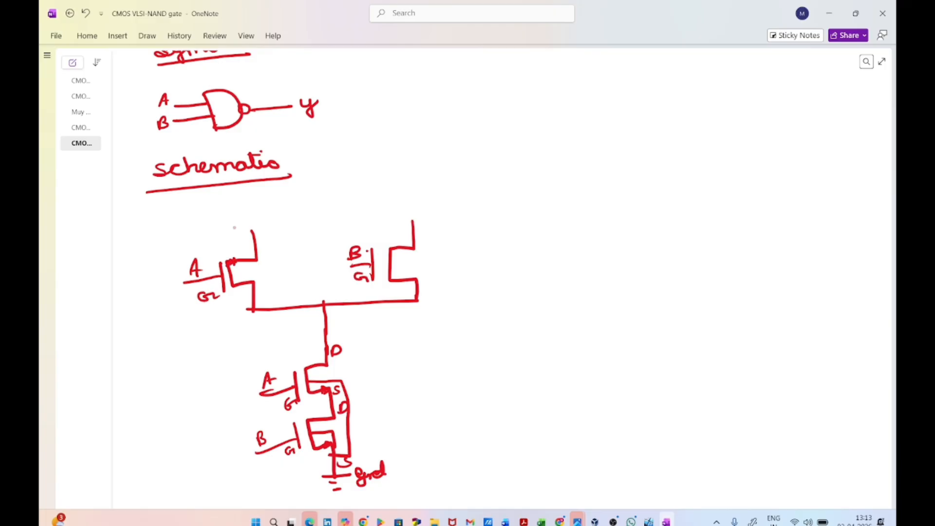
Step: Add source arrows and S and D labels to the parallel transistors, and draw their substrate connections marked "sub"
drag(250, 248, 237, 300)
mouse_move(398, 243)
mouse_down()
mouse_move(390, 249)
mouse_move(403, 244)
mouse_up()
mouse_move(399, 282)
mouse_down()
mouse_move(397, 293)
mouse_move(409, 288)
mouse_up()
mouse_move(233, 273)
mouse_down()
mouse_move(260, 272)
mouse_move(260, 260)
mouse_up()
mouse_move(392, 267)
mouse_down()
mouse_move(409, 267)
mouse_move(418, 244)
mouse_up()
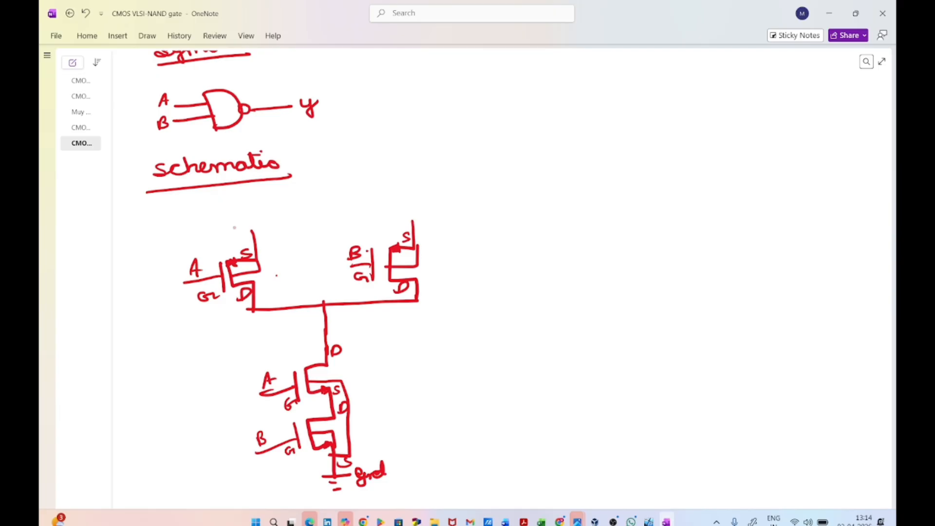
drag(268, 276, 295, 274)
drag(418, 264, 447, 264)
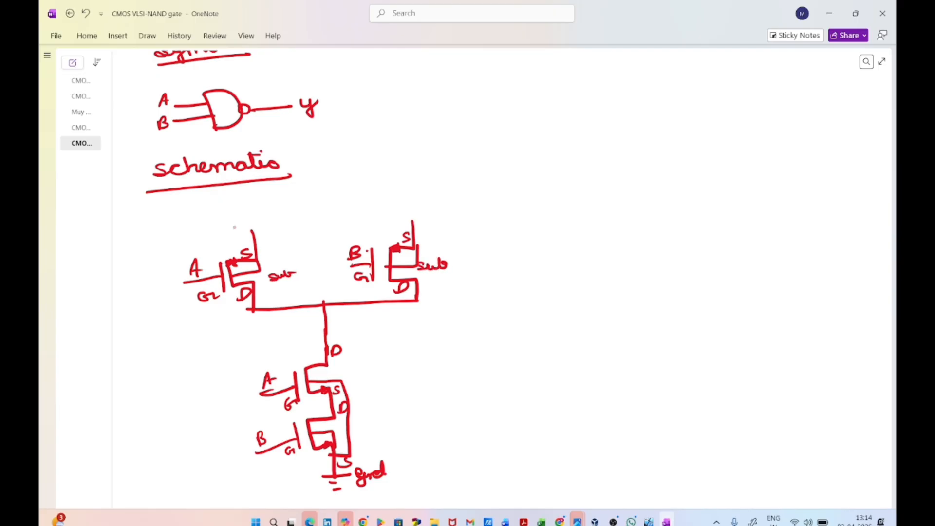
Step: Join the pull-up sources to a VDD supply and draw the output branch labelled Y = A.B with an overbar
drag(252, 229, 414, 224)
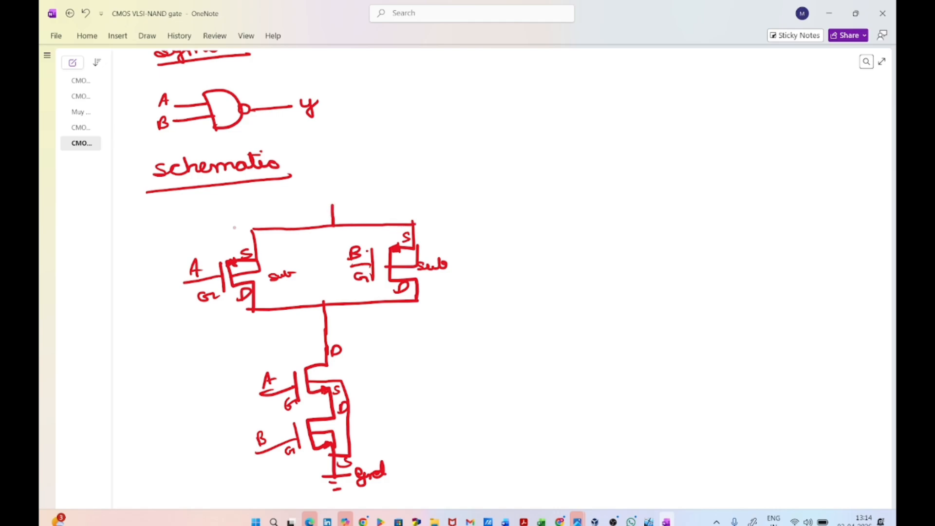
mouse_move(310, 206)
mouse_down()
mouse_move(358, 199)
mouse_move(371, 214)
mouse_up()
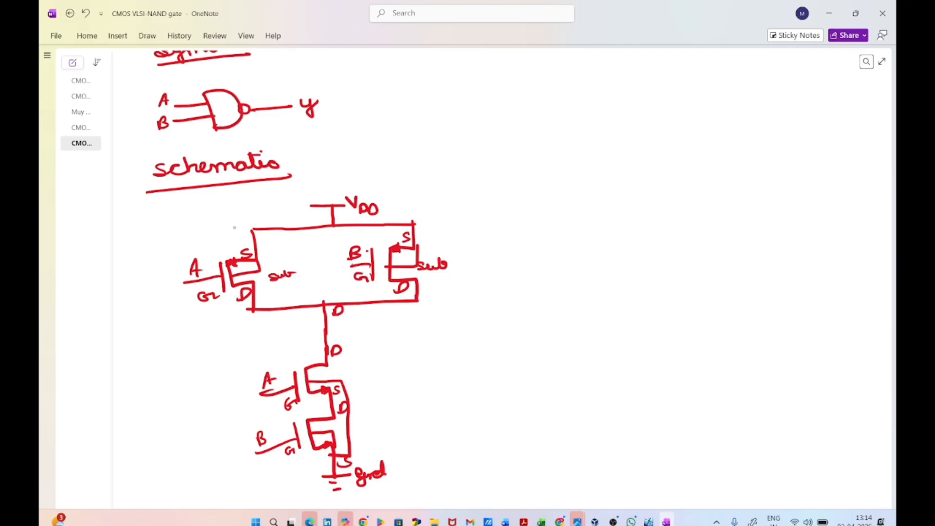
mouse_move(325, 333)
mouse_down()
mouse_move(372, 332)
mouse_move(386, 336)
mouse_move(384, 348)
mouse_move(445, 335)
mouse_move(456, 310)
mouse_up()
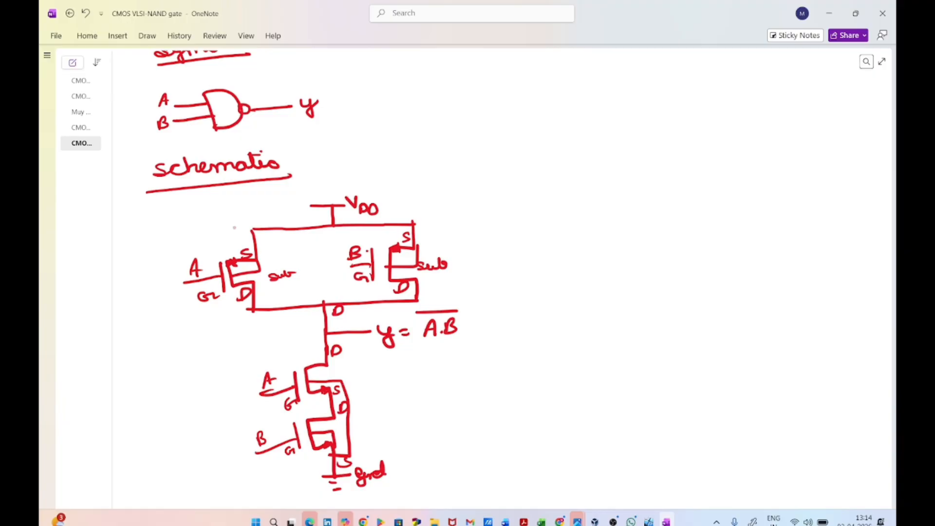
Step: Write the underlined heading "Truth Table" beside the schematic and draw a three-column table header with A, B and Y
drag(592, 122, 746, 119)
drag(595, 145, 743, 129)
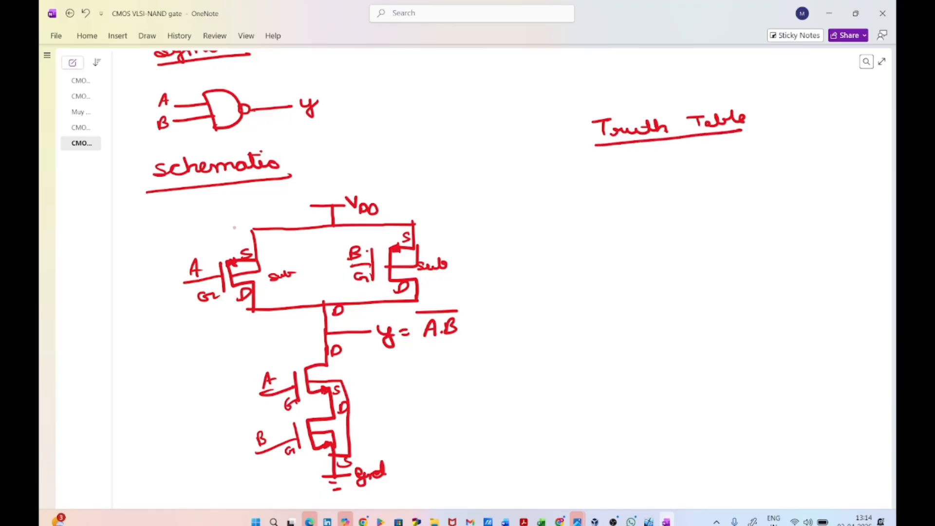
mouse_move(603, 184)
mouse_down()
mouse_move(598, 269)
mouse_move(681, 179)
mouse_move(730, 257)
mouse_up()
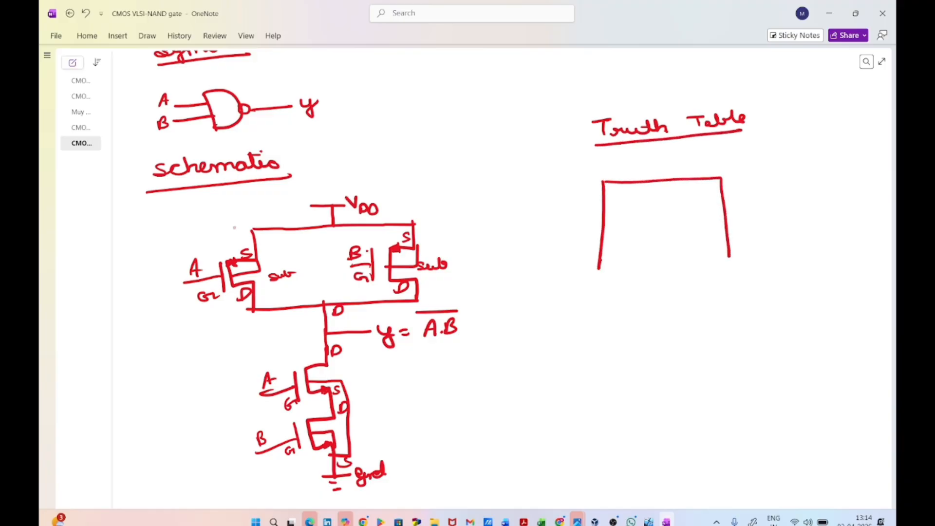
mouse_move(614, 201)
mouse_down()
mouse_move(626, 201)
mouse_move(634, 267)
mouse_up()
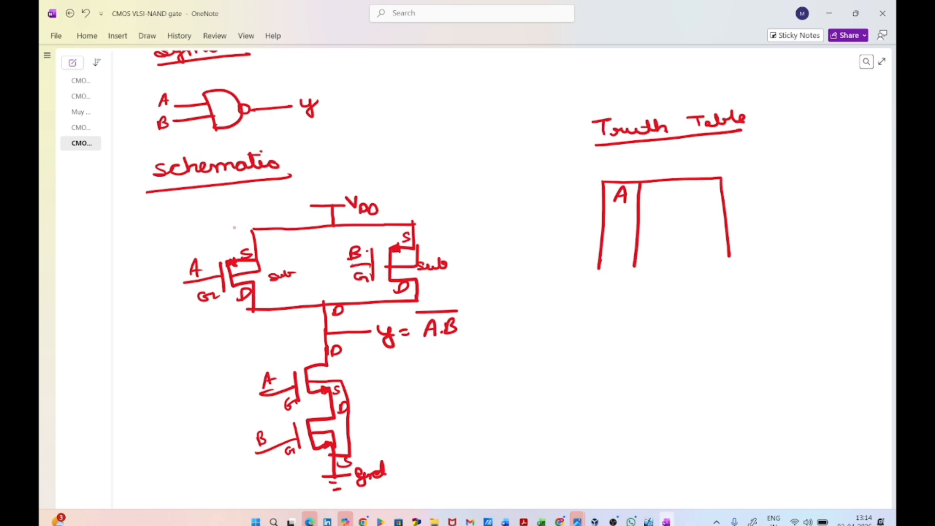
drag(660, 189, 658, 205)
drag(659, 189, 675, 261)
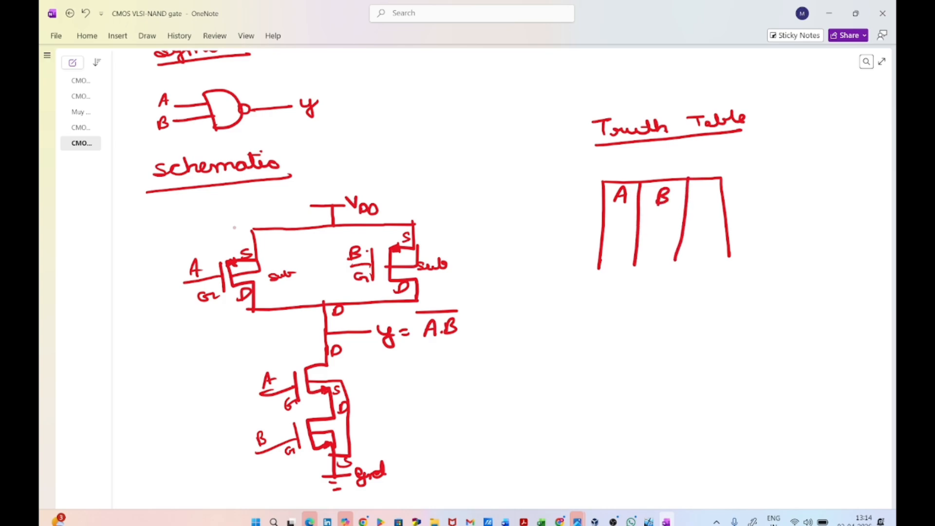
mouse_move(700, 190)
mouse_down()
mouse_move(712, 189)
mouse_move(701, 208)
mouse_up()
drag(614, 216, 726, 210)
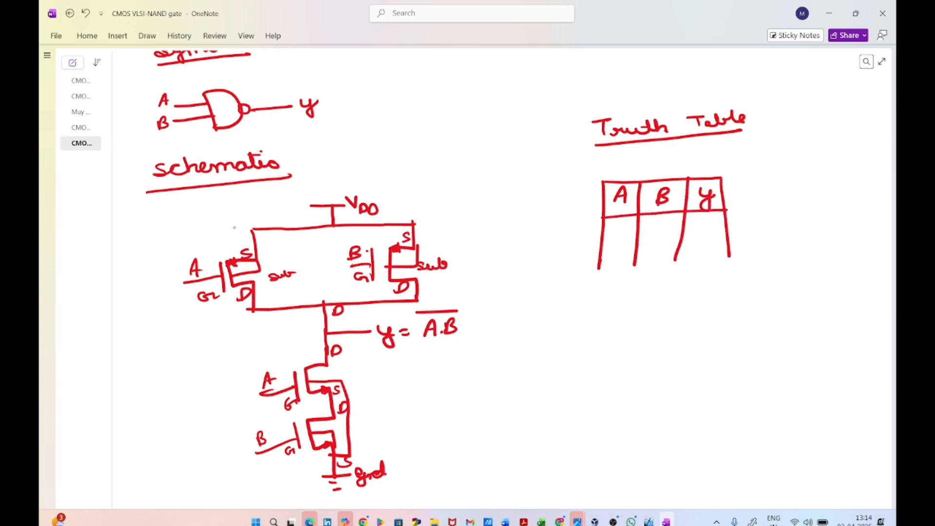
Step: Extend the truth table's column lines and rule off four rows beneath the header
drag(598, 241, 715, 229)
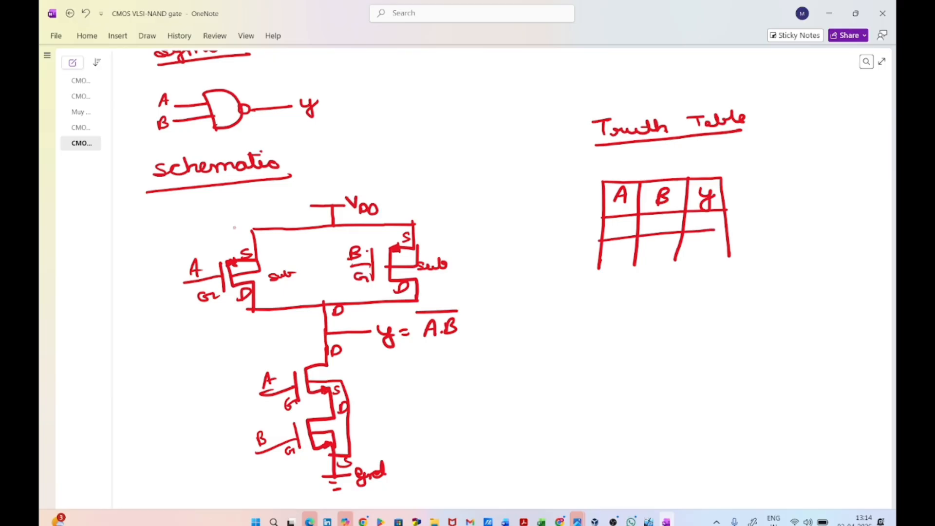
drag(599, 271, 599, 316)
drag(635, 263, 633, 310)
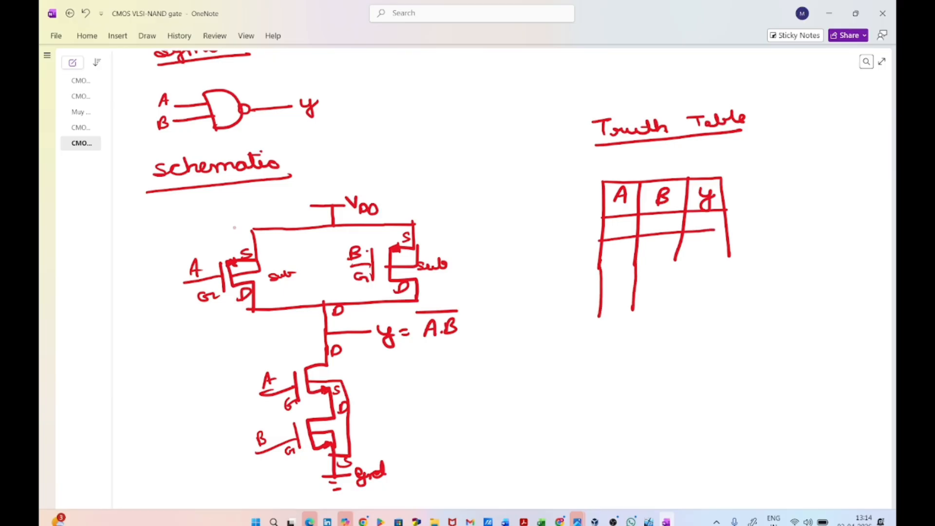
drag(676, 256, 678, 311)
drag(729, 251, 727, 311)
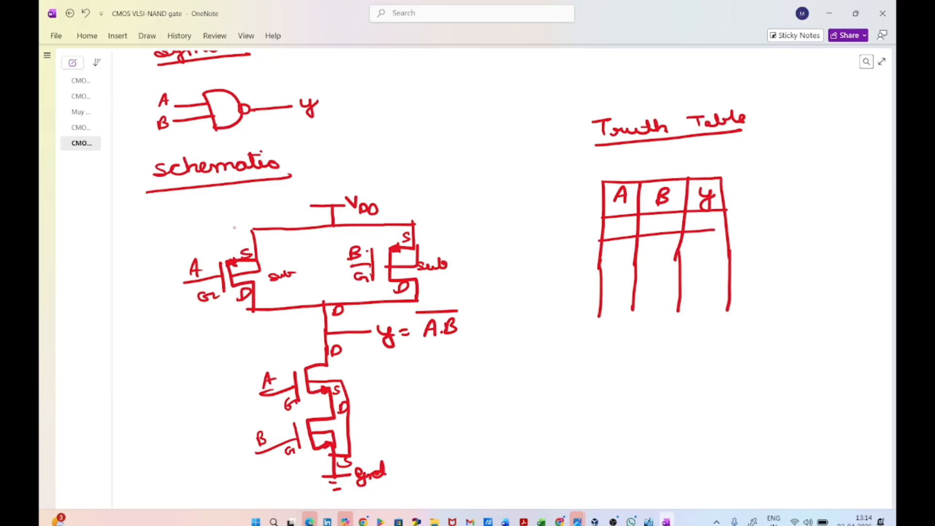
drag(702, 231, 725, 229)
drag(599, 268, 725, 257)
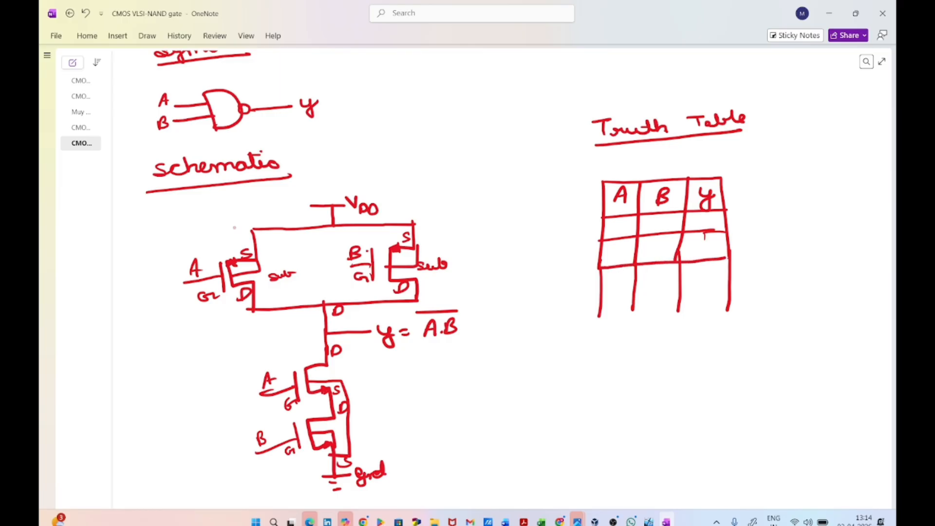
drag(600, 294, 730, 282)
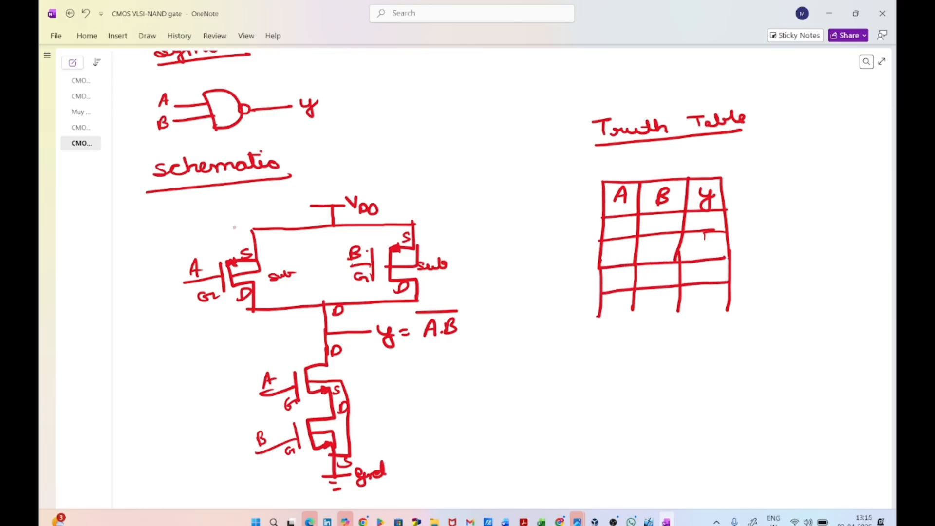
drag(597, 317, 727, 307)
Step: Fill the truth table with the A, B combinations 00, 01, 10 and 11 and their NAND outputs in column Y
drag(626, 223, 654, 223)
drag(621, 250, 619, 252)
drag(649, 246, 651, 259)
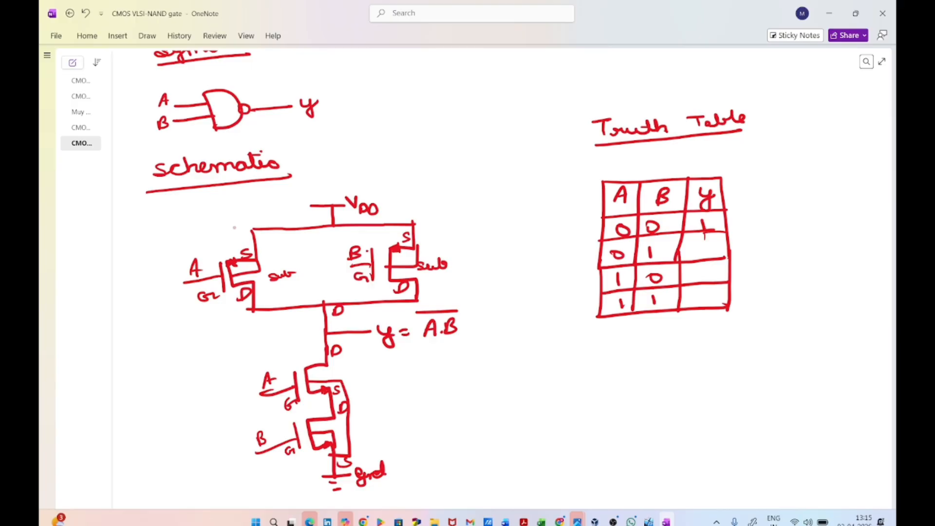
drag(691, 292, 704, 292)
Step: Switch to the cadance virtual machine and start Virtuoso from a terminal with the command "virtuoso &"
click(649, 520)
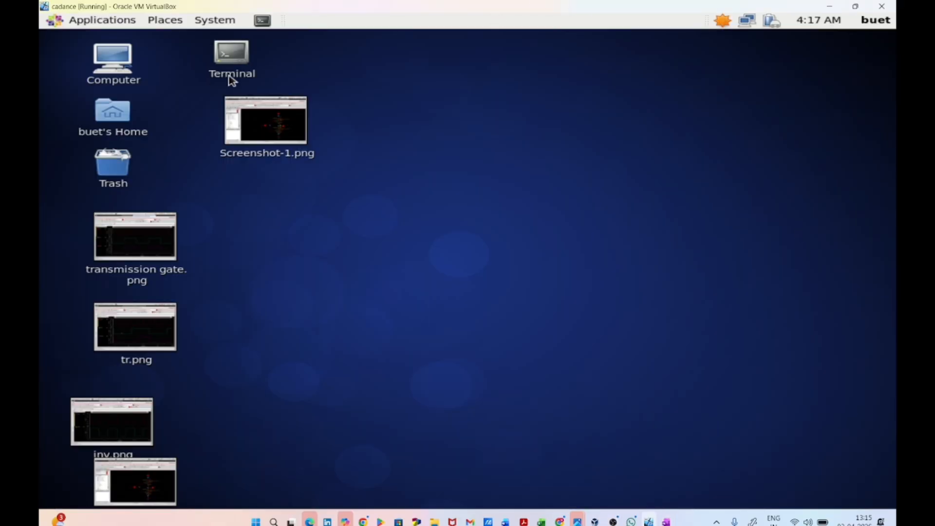
double_click(236, 55)
text(virtuoso &)
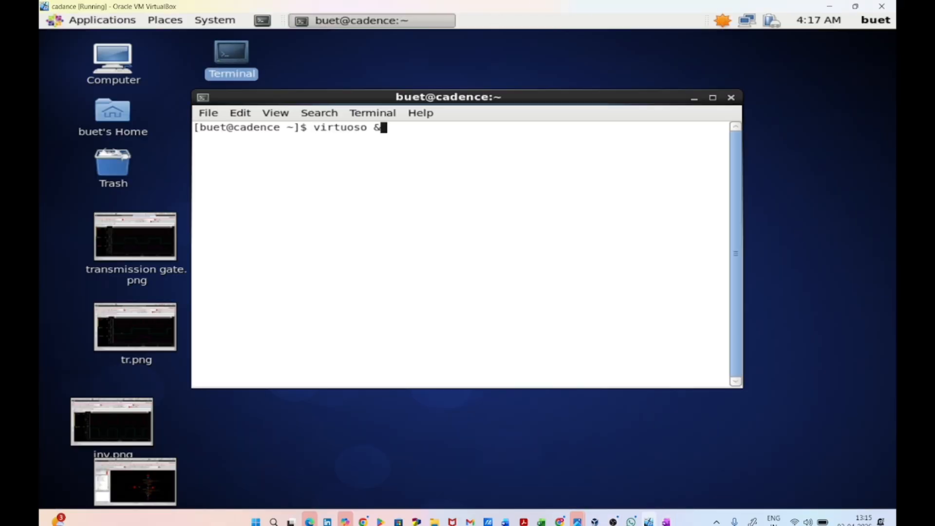
key(Return)
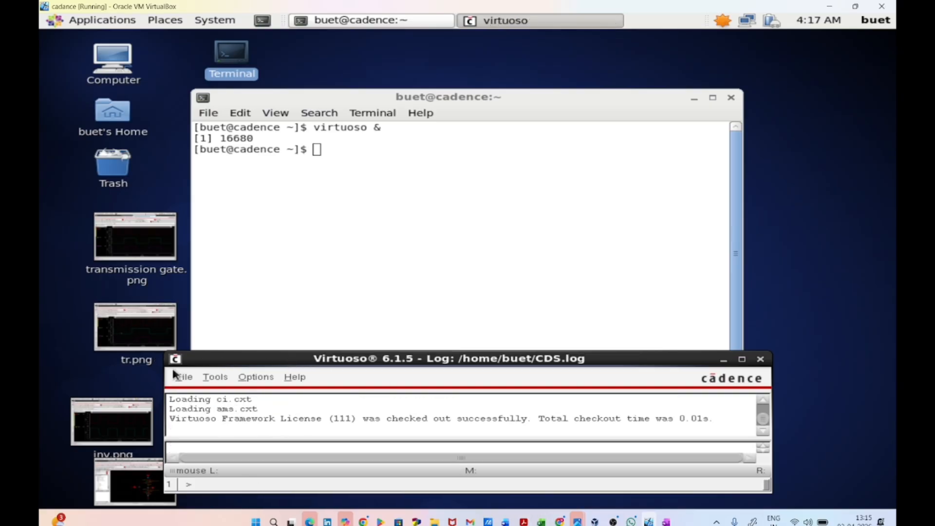
Step: Create a schematic cellview for a cell named NAND in the VLSI library and maximize its editor window
click(176, 375)
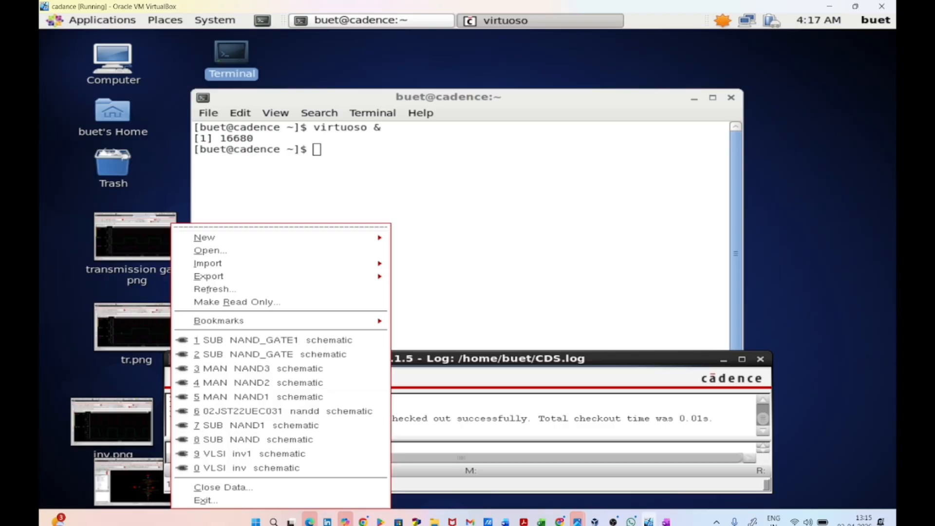
mouse_move(245, 240)
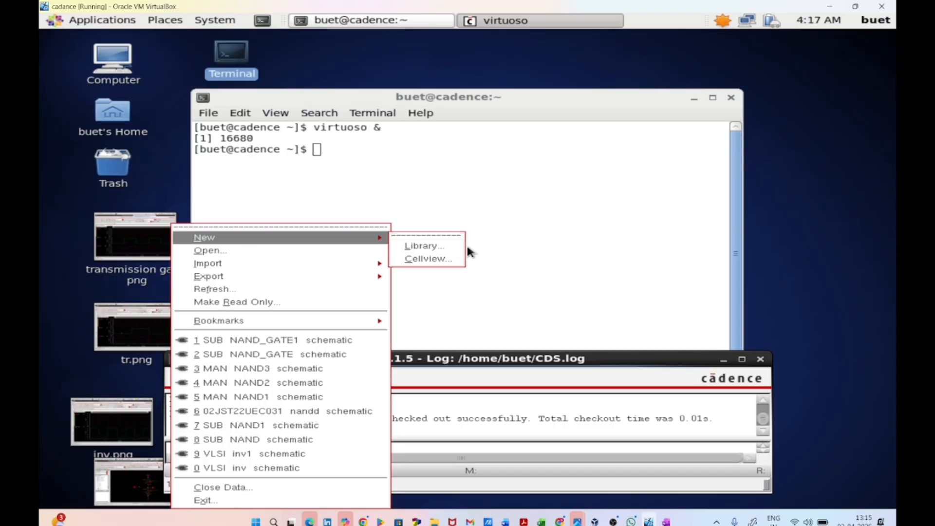
click(456, 259)
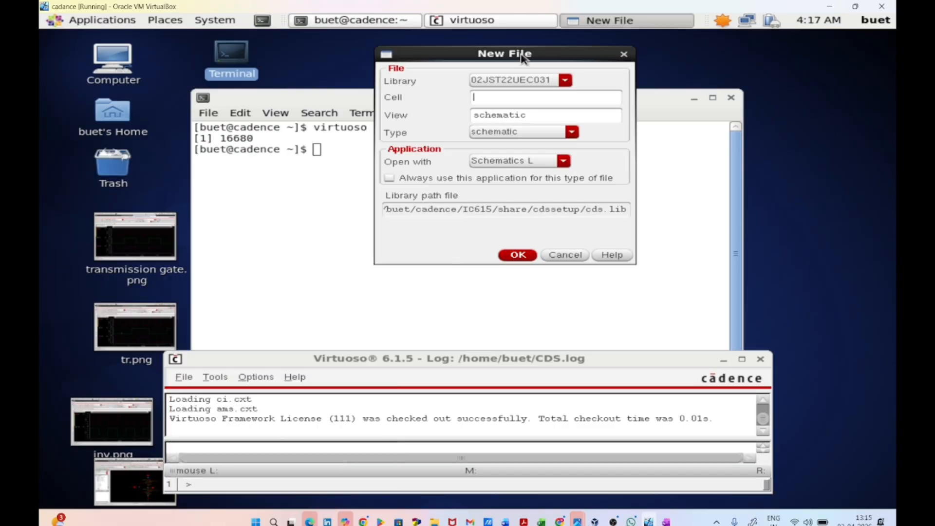
click(517, 81)
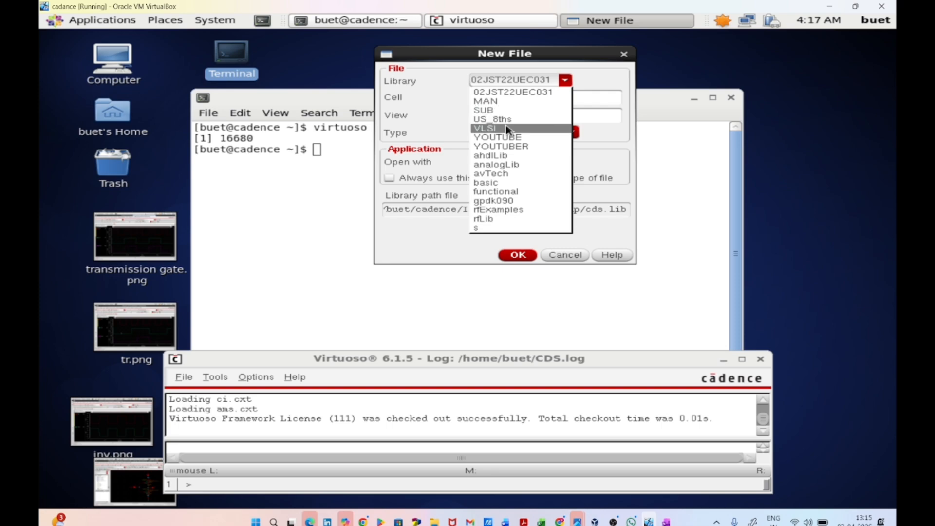
click(508, 129)
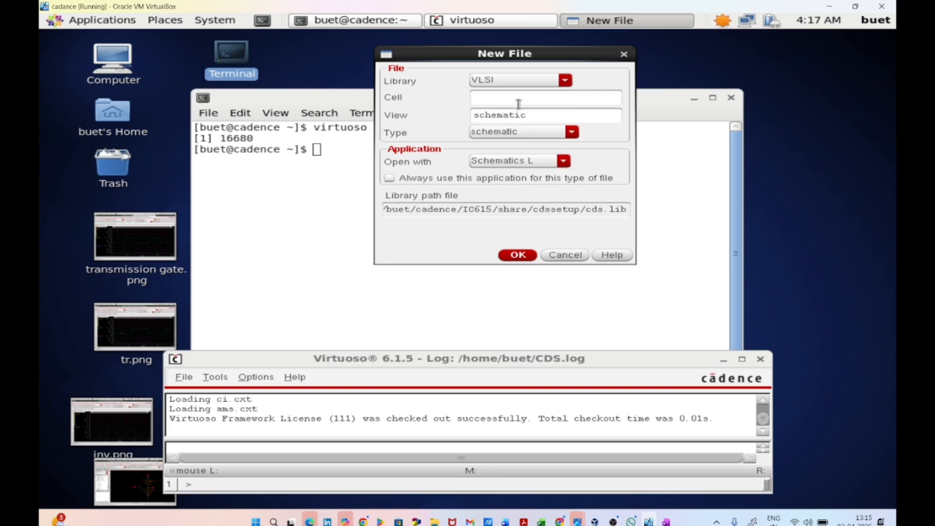
click(519, 104)
text(NAND)
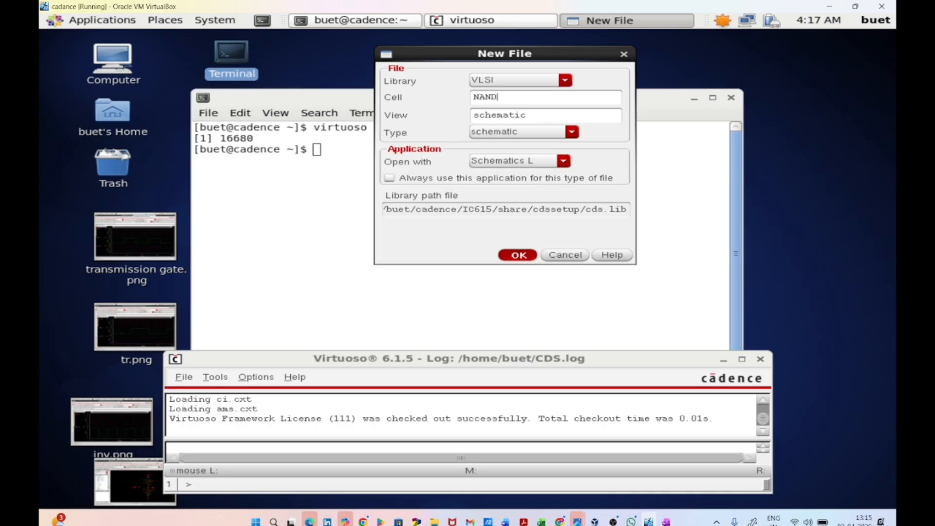
click(517, 254)
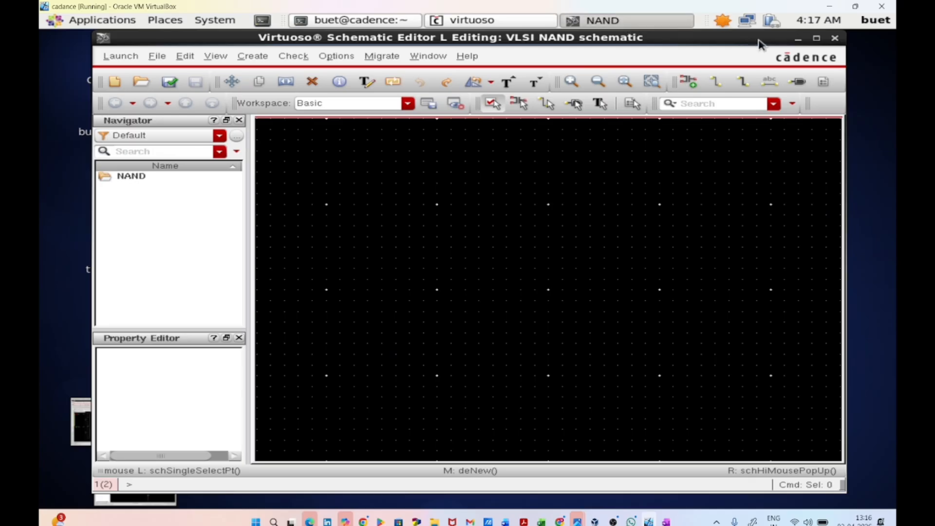
click(816, 38)
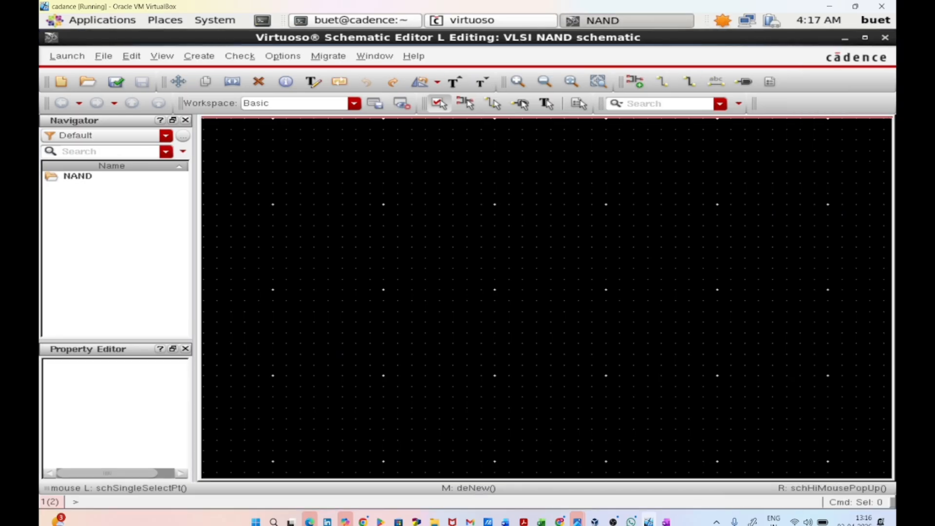
Step: Place two nmos1v symbol instances from the gpdk090 library, one directly below the other, at the centre of the schematic
key(i)
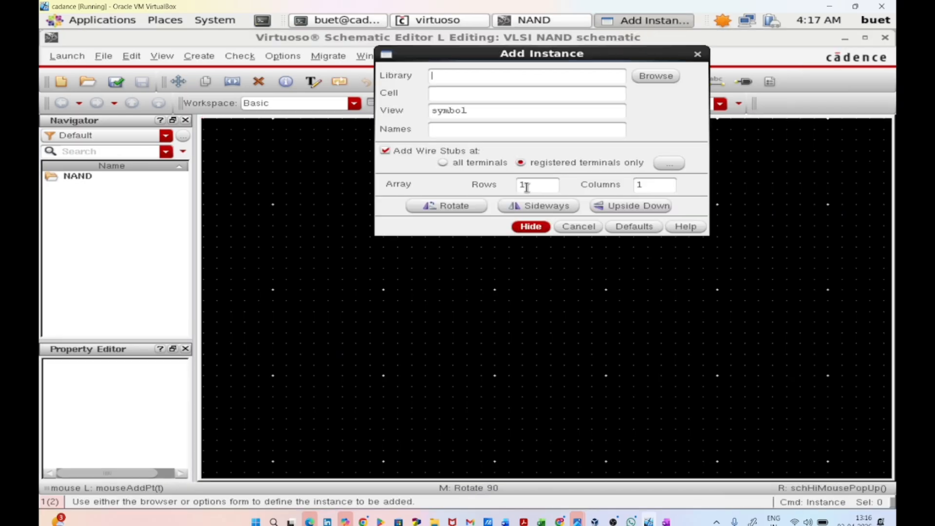
click(657, 77)
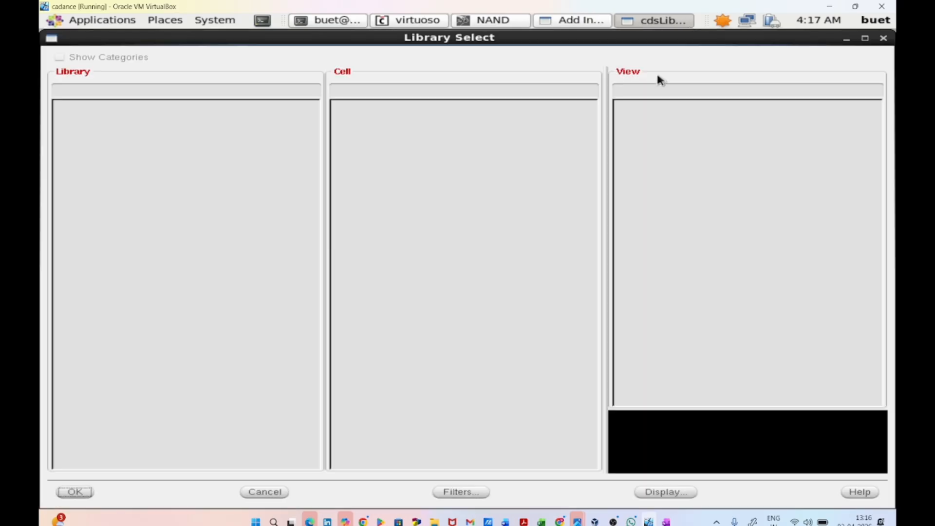
click(78, 231)
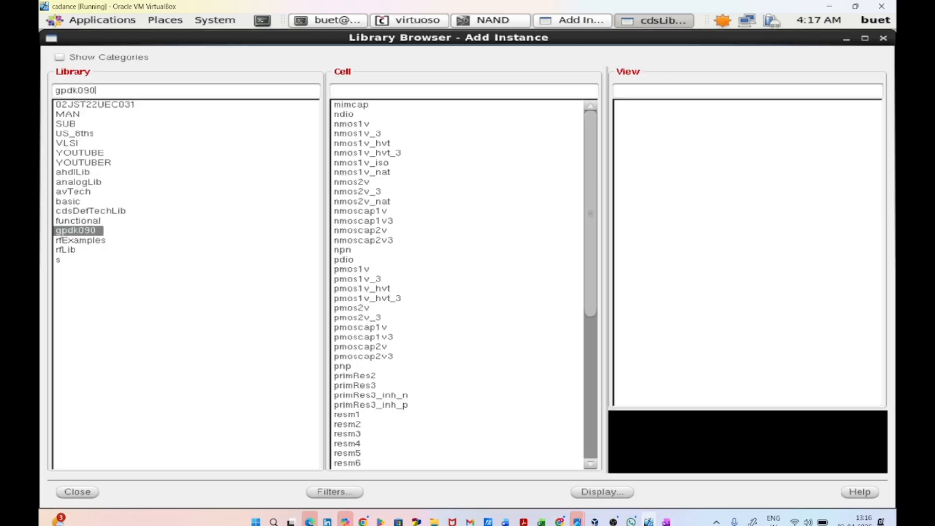
scroll(451, 398, down, 1)
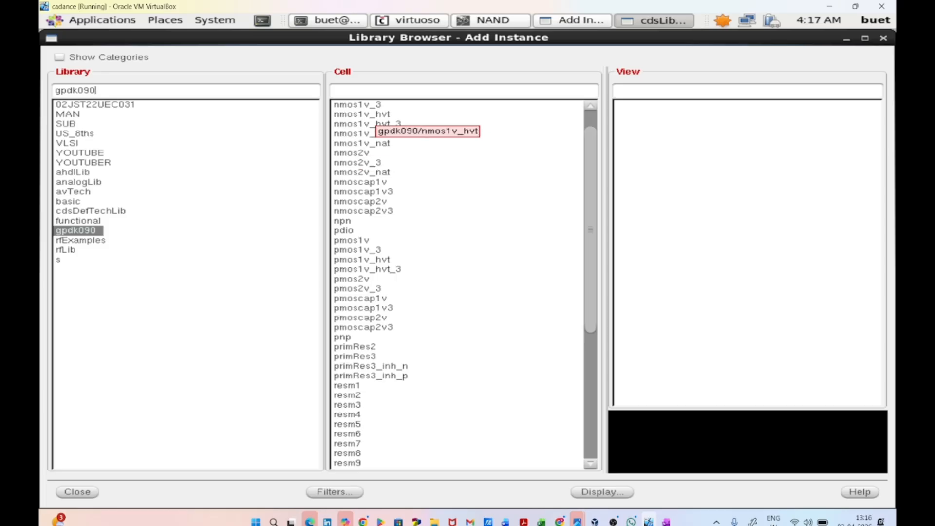
scroll(359, 160, up, 1)
click(372, 124)
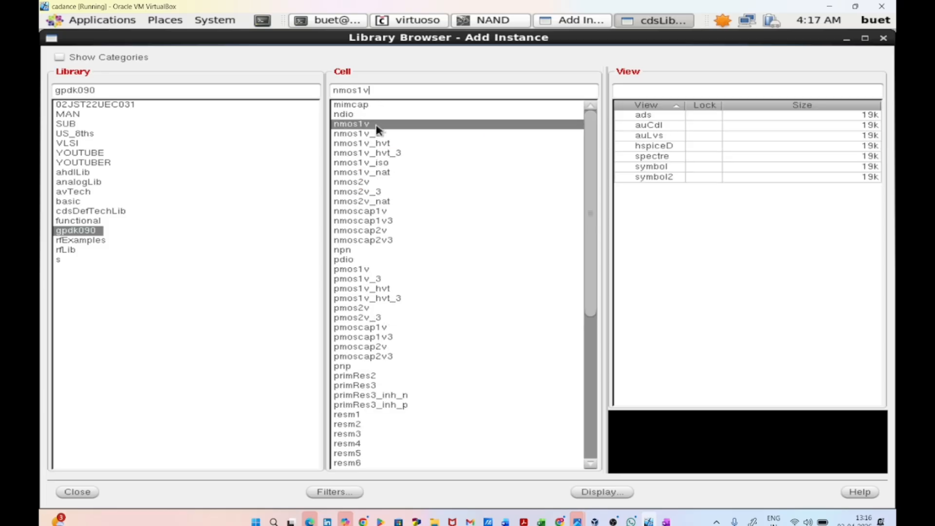
click(684, 167)
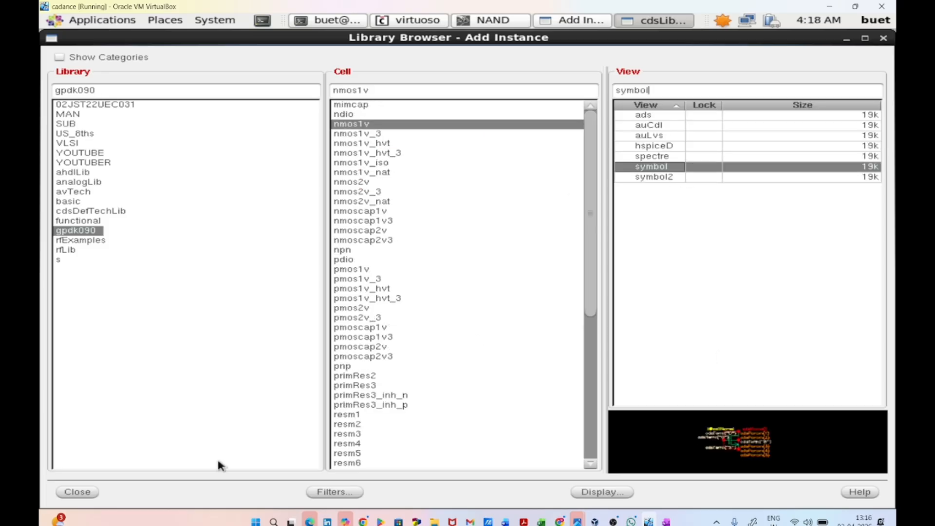
click(77, 492)
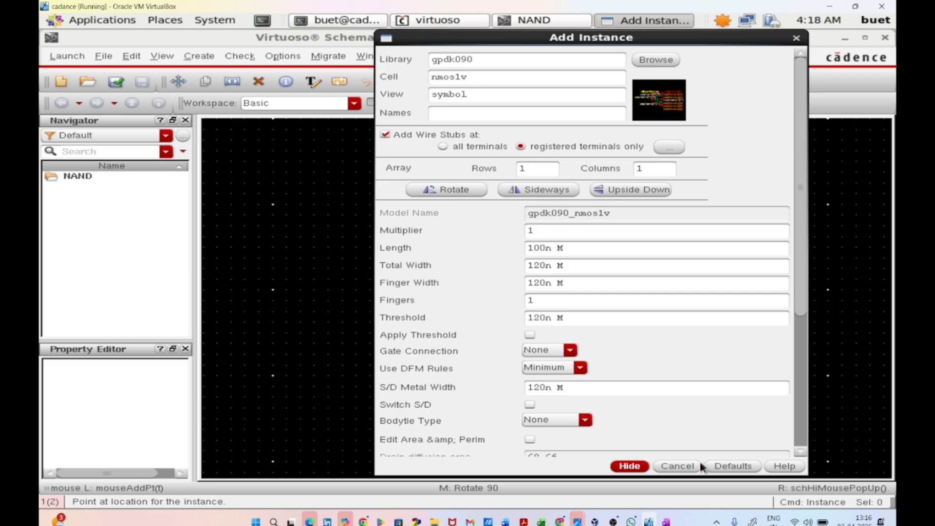
click(642, 466)
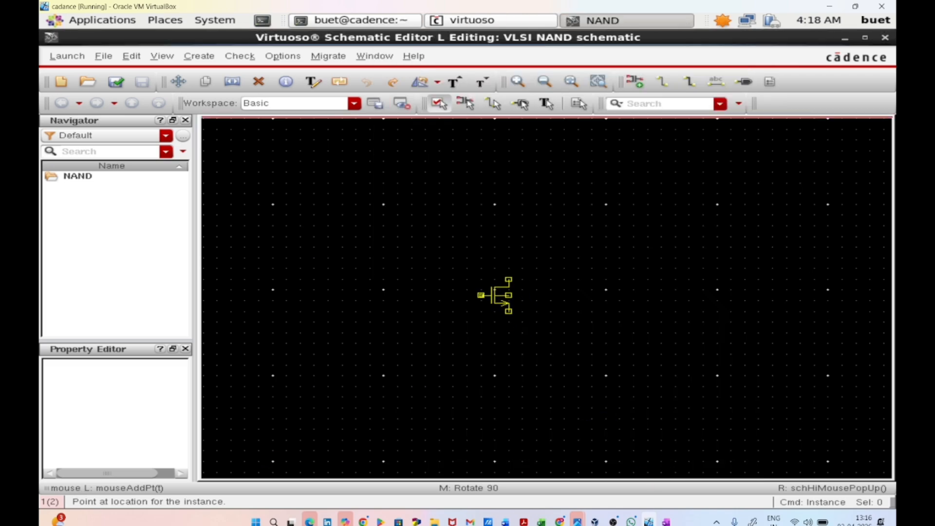
click(481, 295)
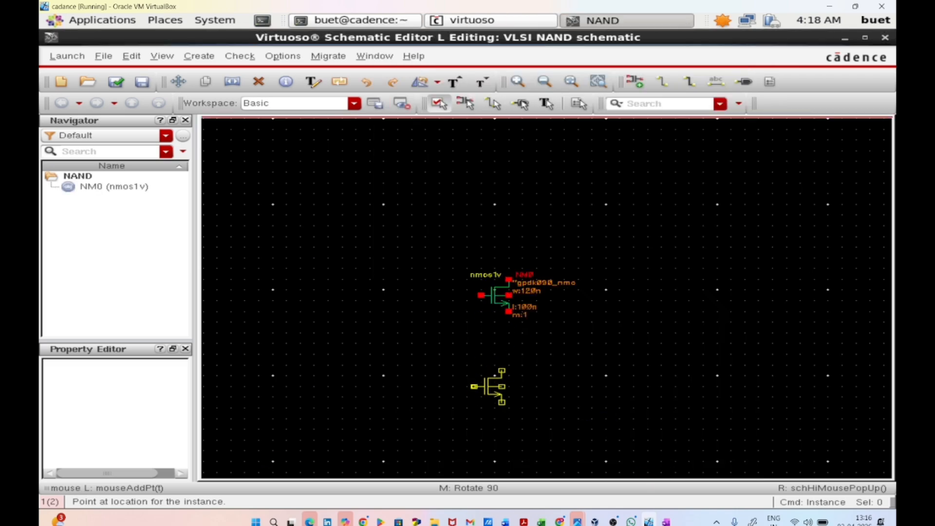
click(478, 385)
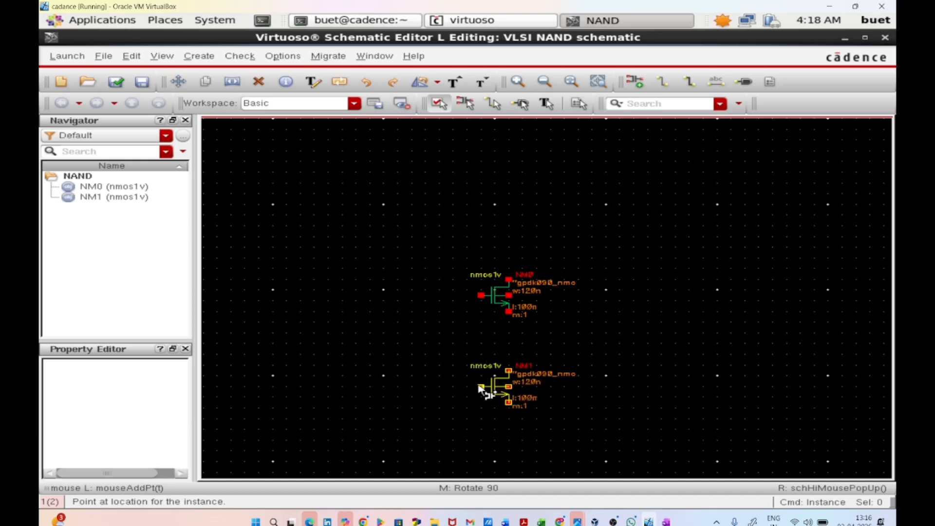
key(Escape)
Step: Place two pmos1v symbol instances from the gpdk090 library side by side above the NMOS pair, one to either side of it
key(Up)
key(Up)
key(Down)
key(Down)
key(Up)
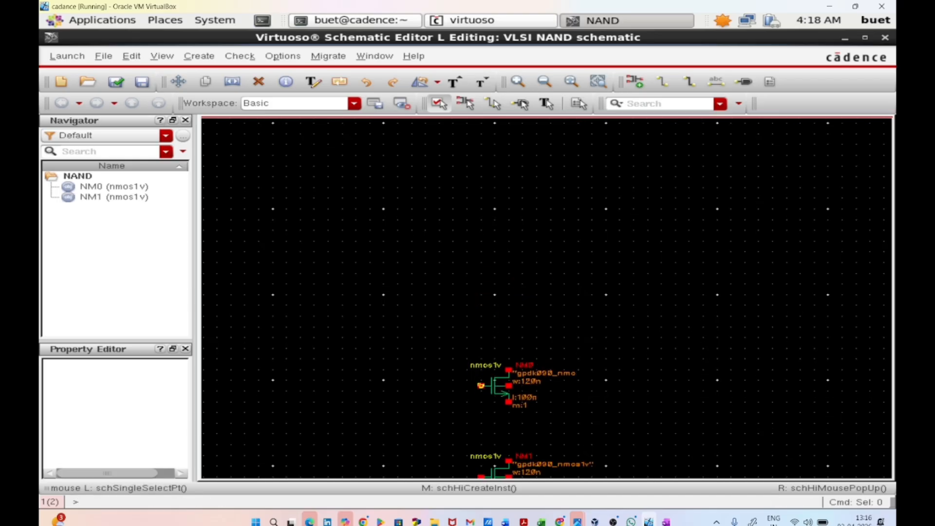
key(i)
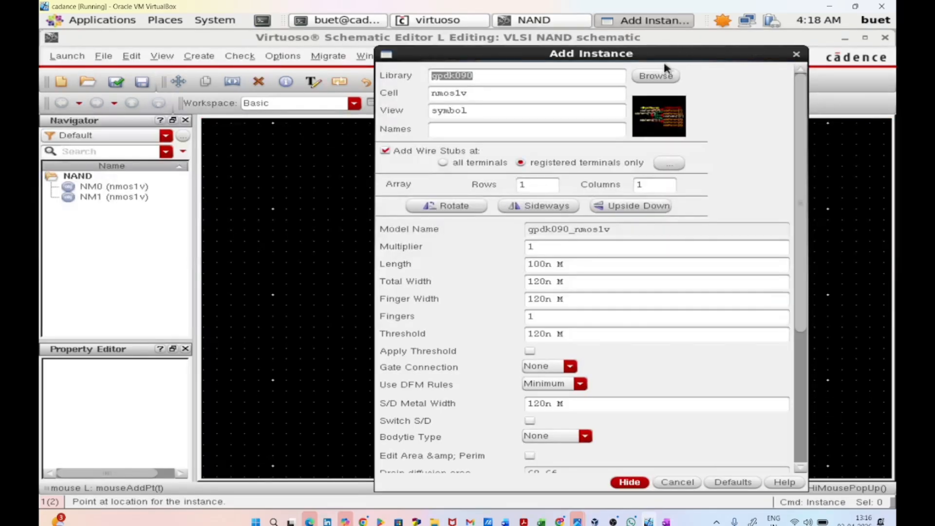
click(656, 77)
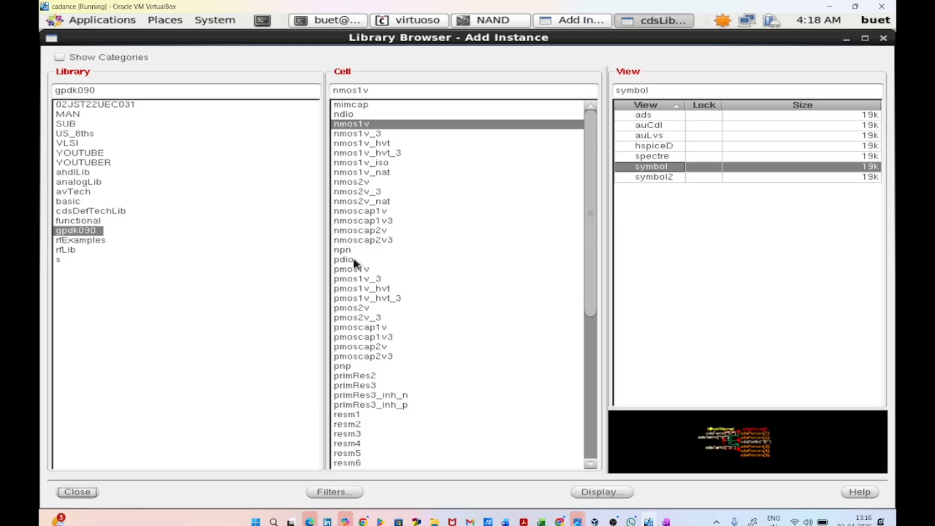
click(370, 271)
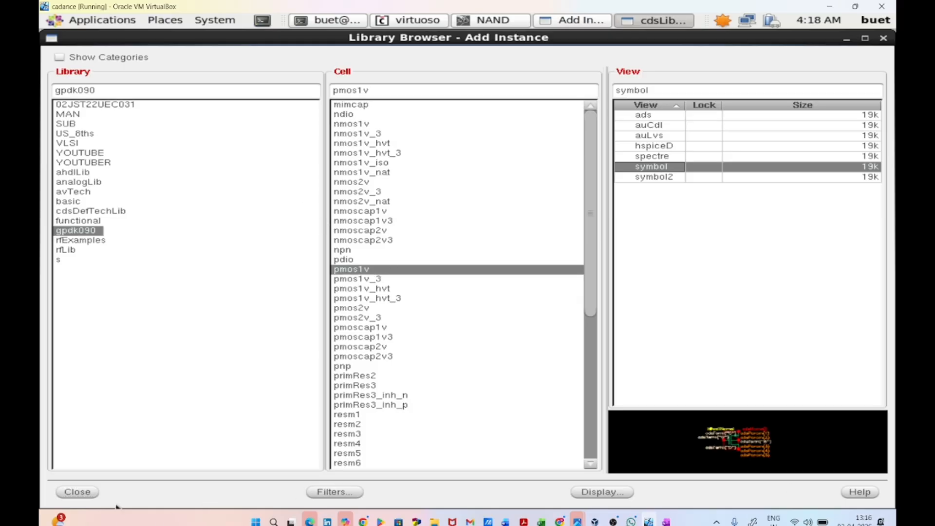
click(77, 492)
click(625, 482)
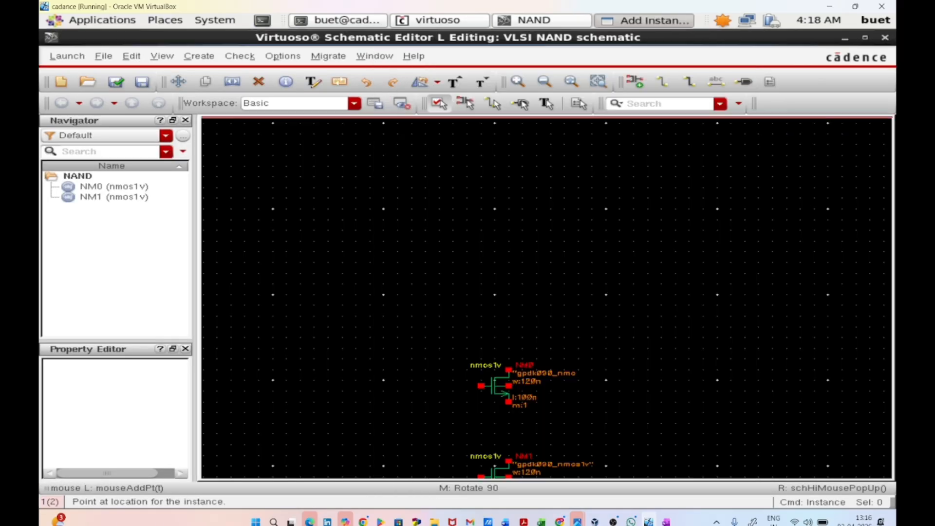
click(405, 291)
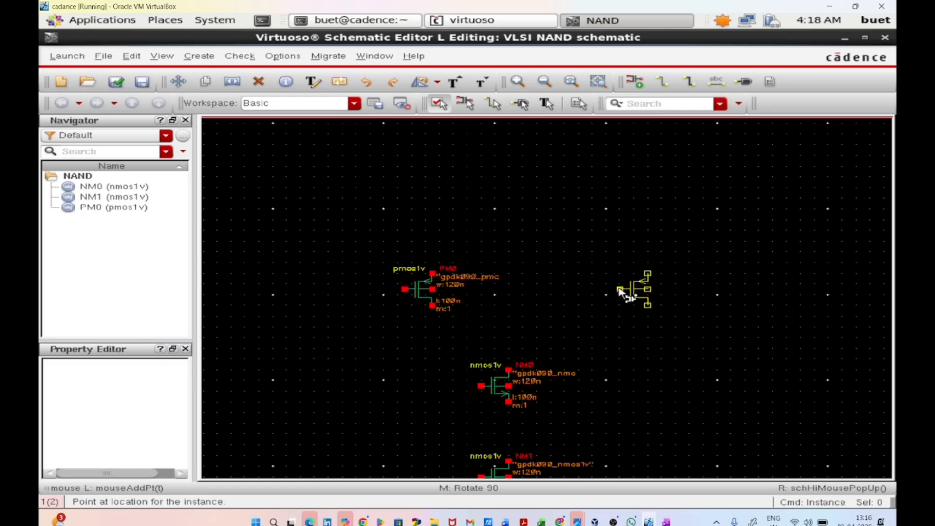
click(620, 290)
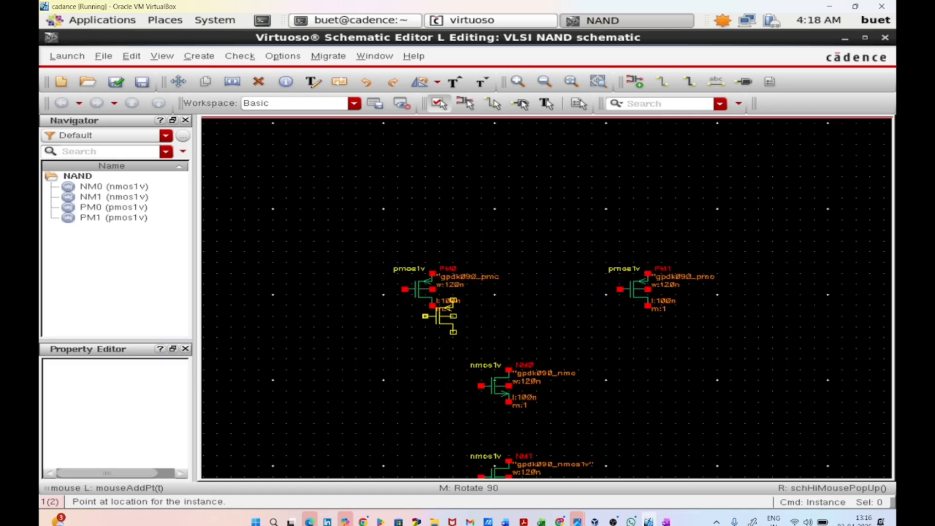
key(Escape)
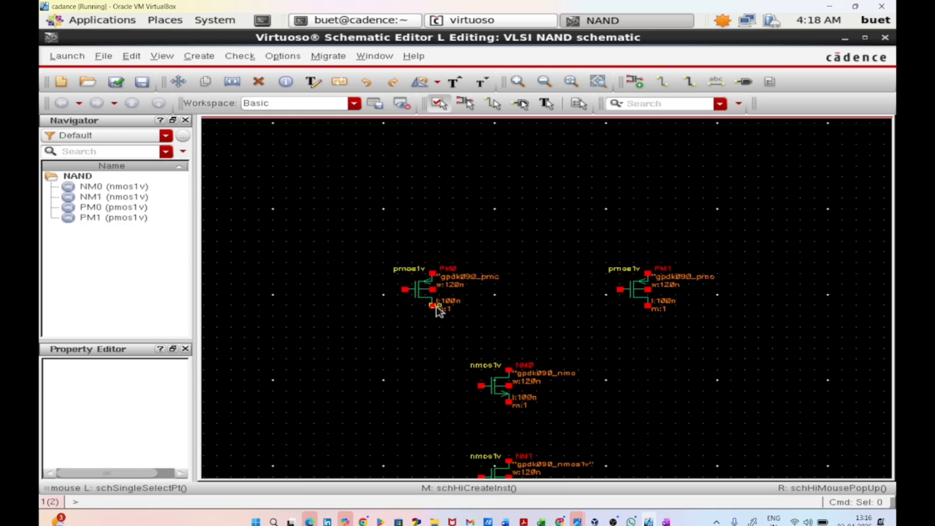
Step: Wire the lower terminals of the two PMOS transistors together, and their upper source terminals together with a wire above them
key(w)
click(432, 306)
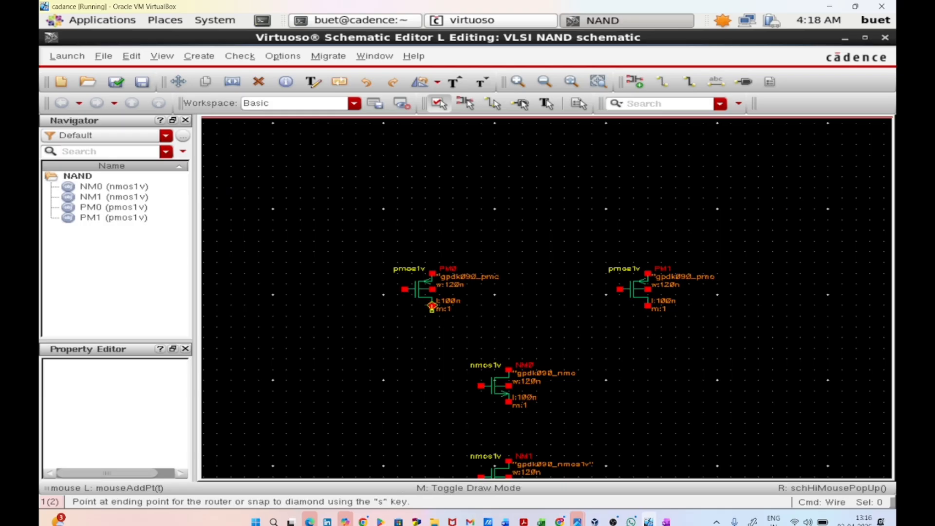
click(648, 305)
key(Escape)
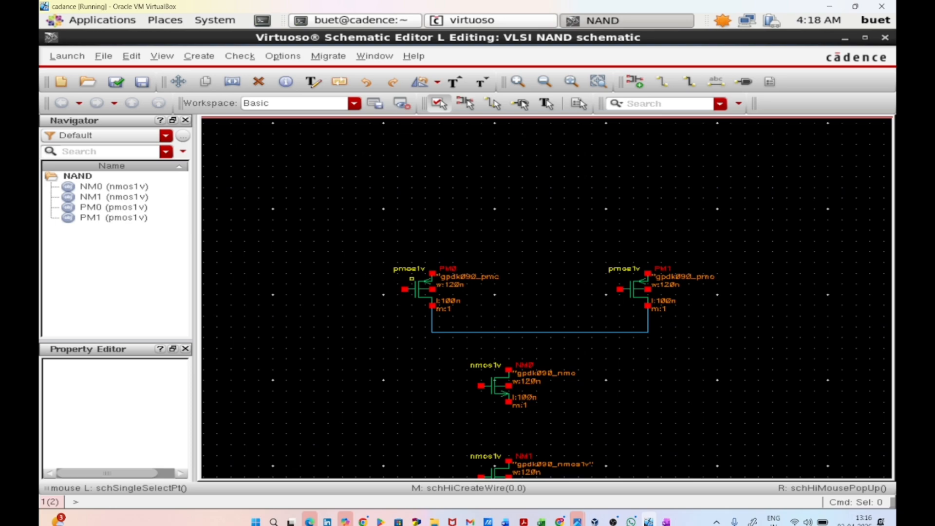
key(w)
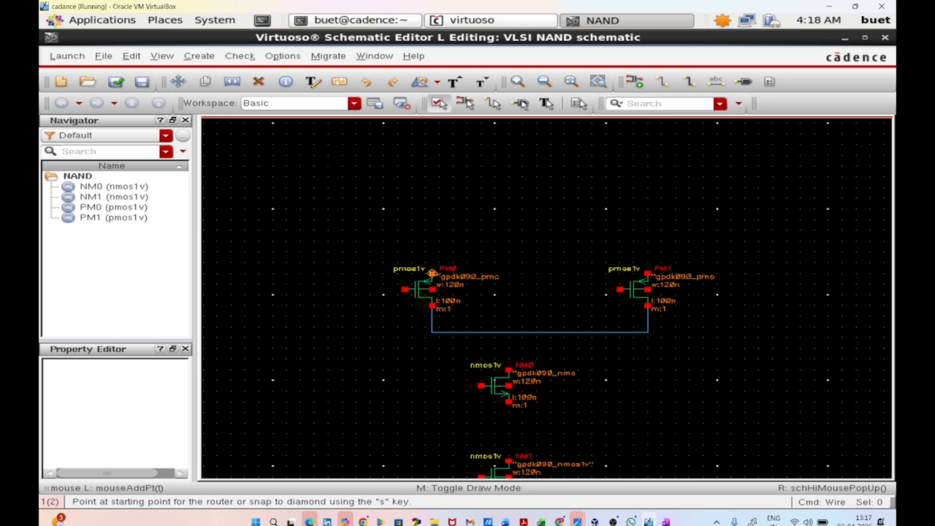
click(431, 273)
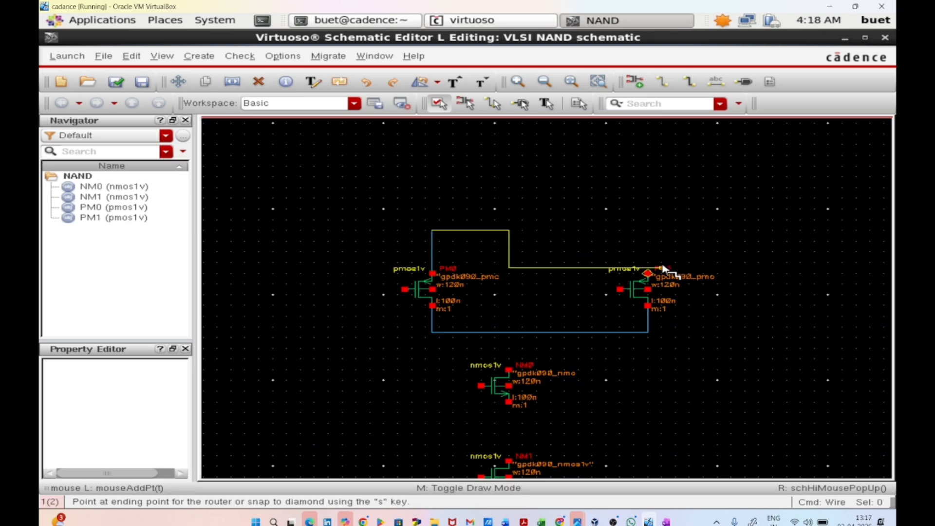
double_click(648, 273)
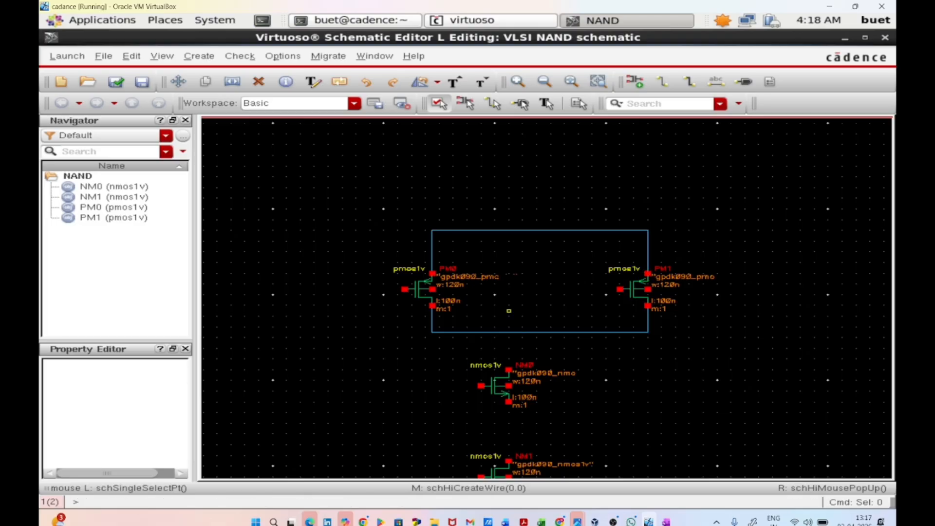
Step: Wire the body terminal of each PMOS transistor to the shared source wire above them
click(433, 290)
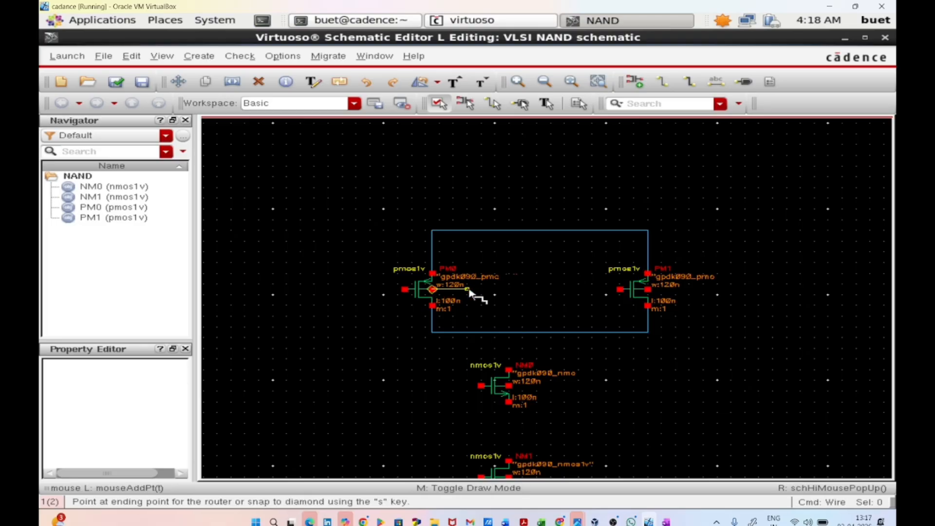
click(480, 231)
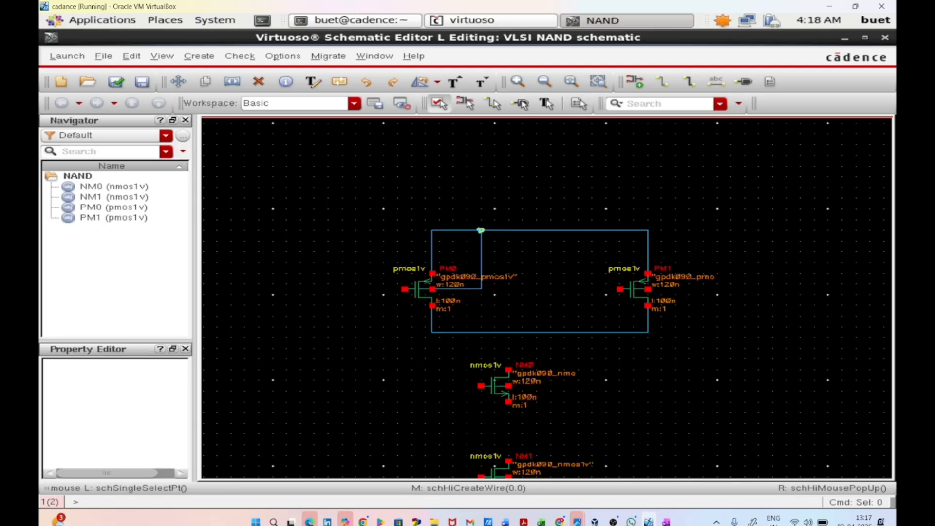
click(648, 290)
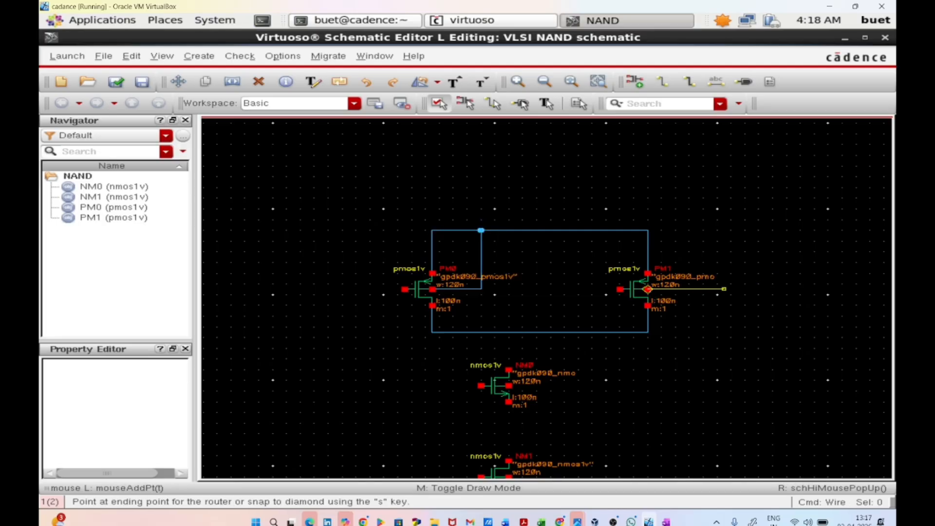
click(648, 231)
key(Escape)
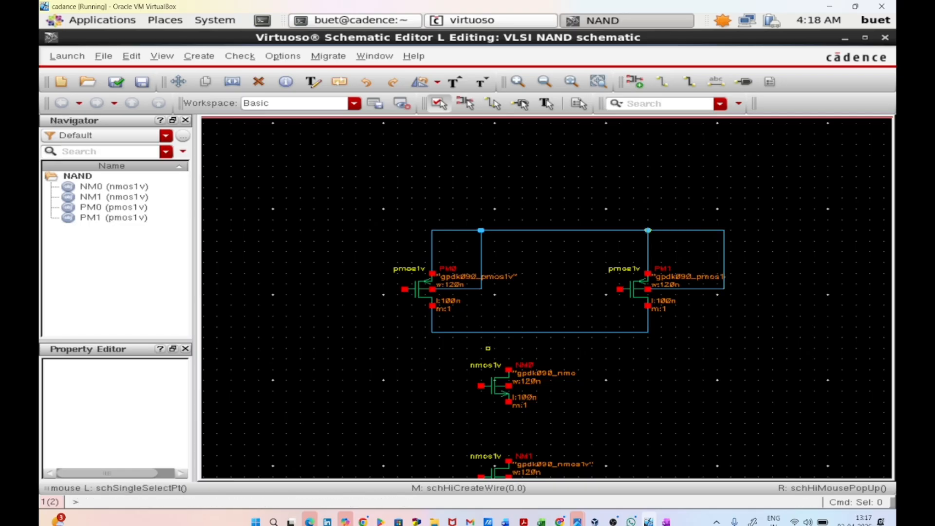
Step: Wire the upper NMOS transistor's drain to the wire joining the lower terminals of the two PMOS transistors
key(w)
click(508, 370)
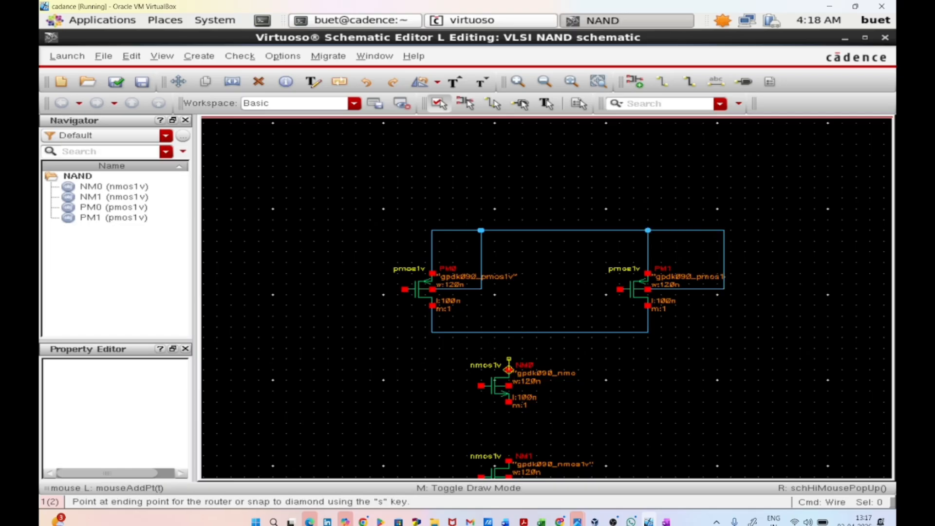
click(510, 333)
key(Escape)
Step: Wire the upper NMOS's source to the lower NMOS's drain, and draw a short wire down from the lower NMOS's source
scroll(508, 333, down, 3)
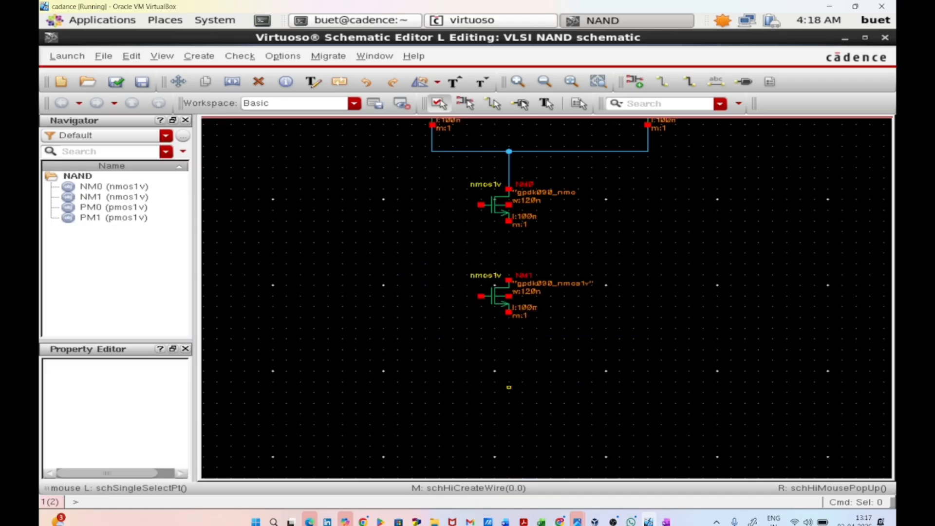
scroll(506, 309, up, 3)
scroll(521, 375, down, 3)
key(w)
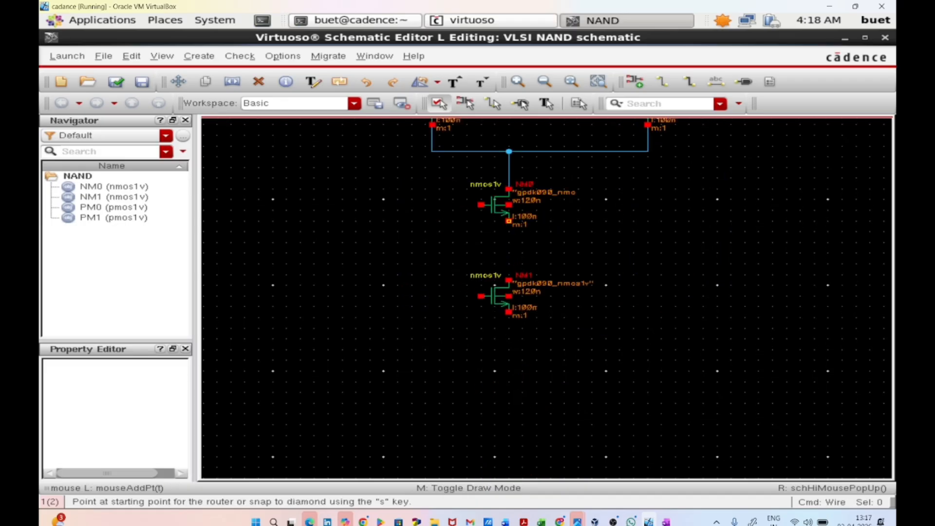
click(509, 220)
click(502, 282)
key(Escape)
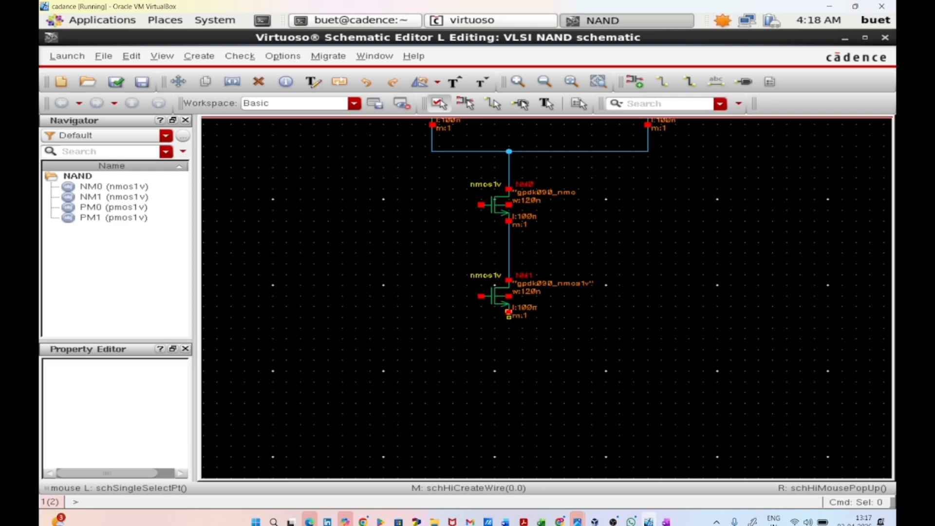
key(w)
click(508, 312)
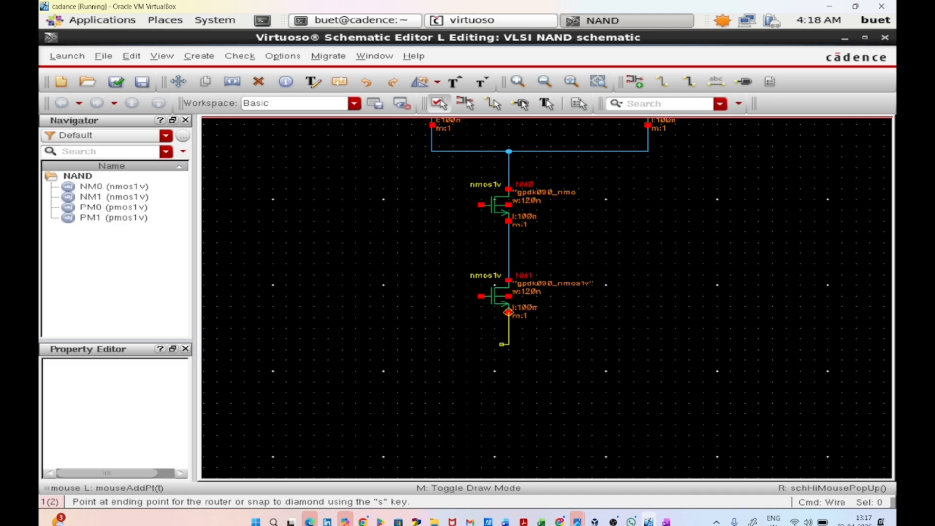
click(508, 345)
key(Escape)
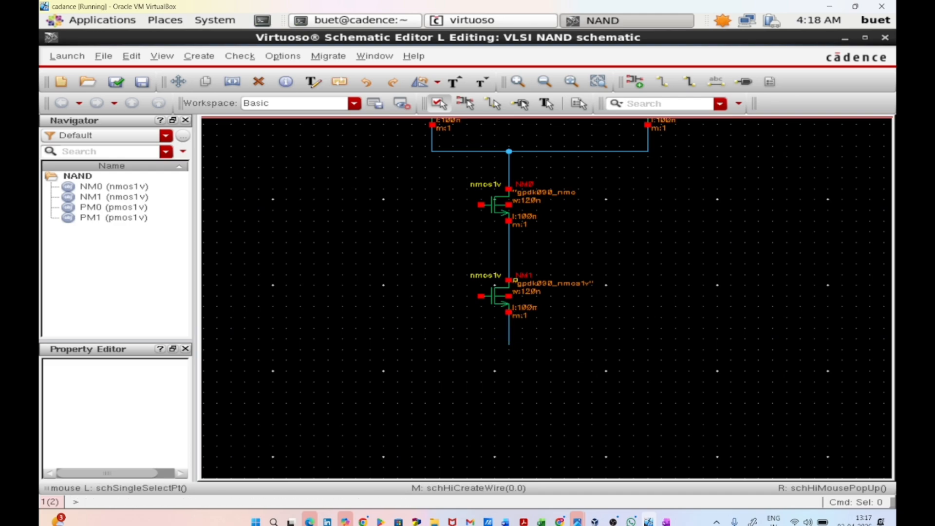
Step: Wire the body terminals of both NMOS transistors to the wire below the lower NMOS's source
key(w)
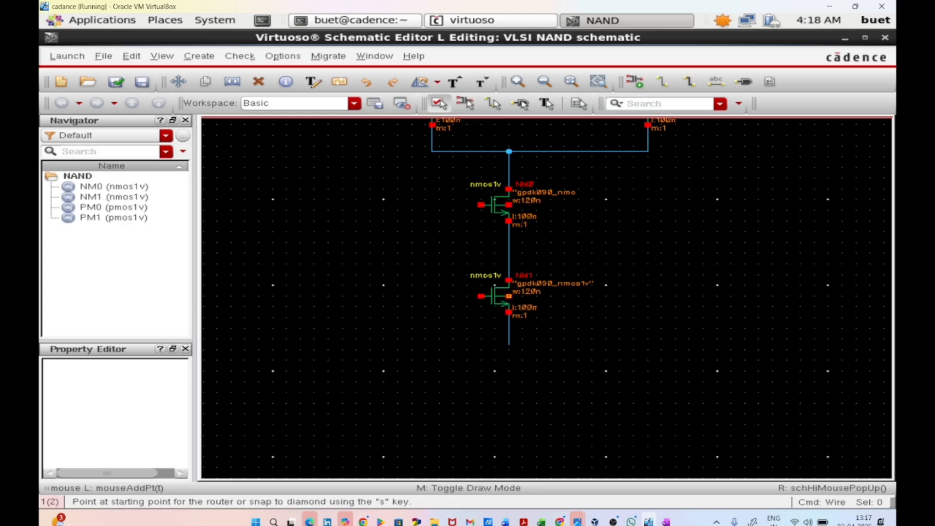
click(508, 297)
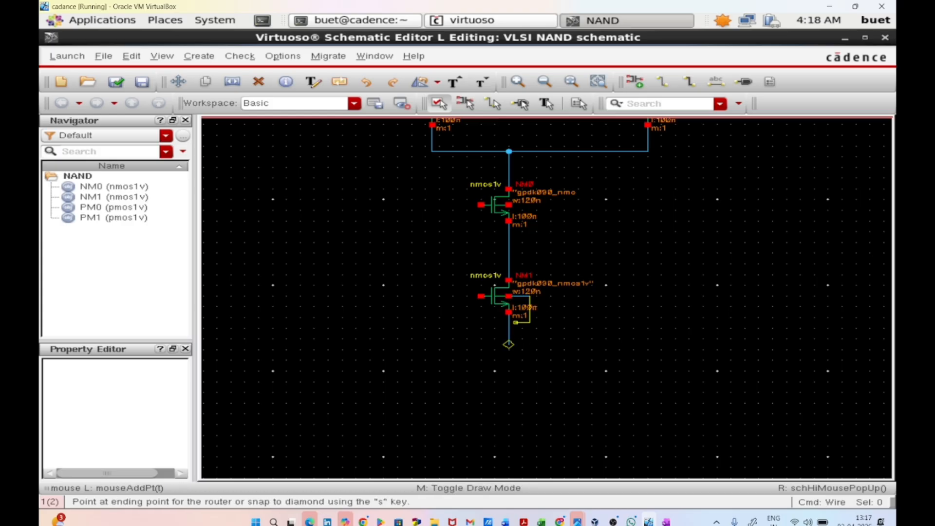
click(509, 327)
key(Escape)
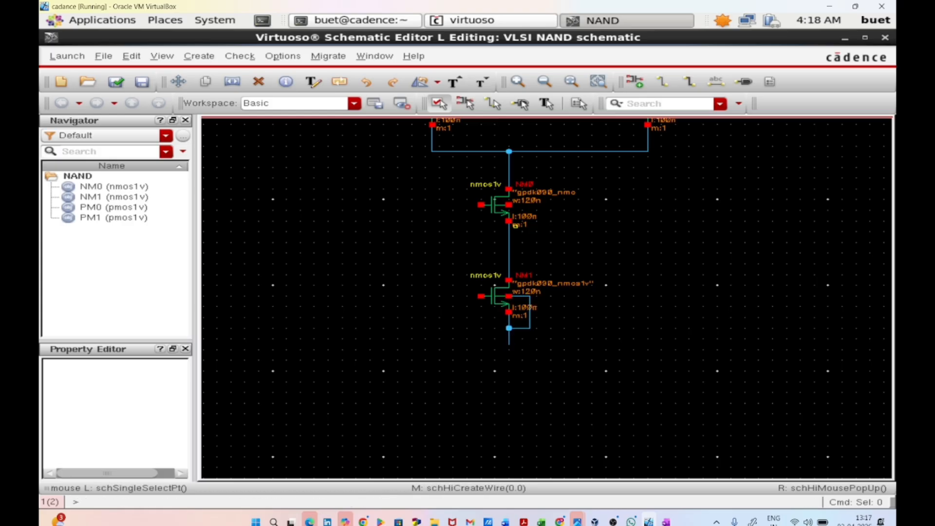
key(w)
click(508, 205)
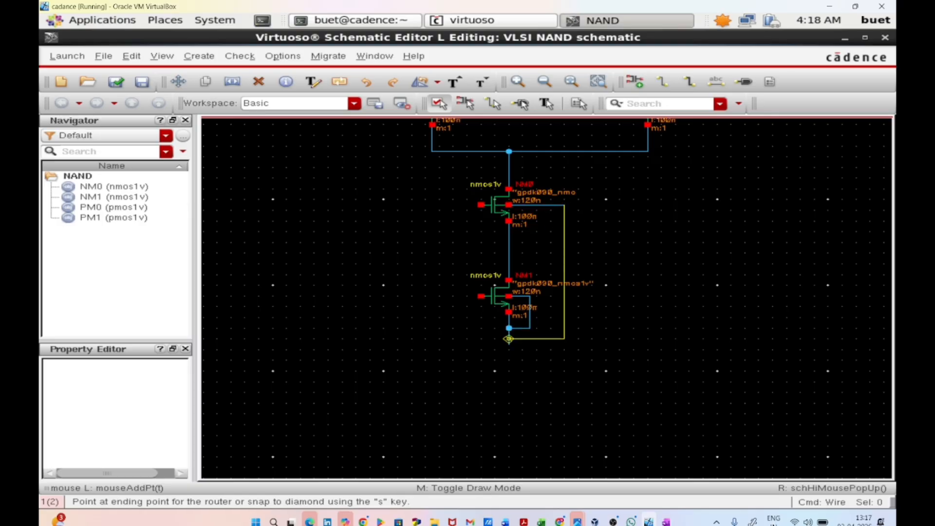
click(509, 338)
key(Escape)
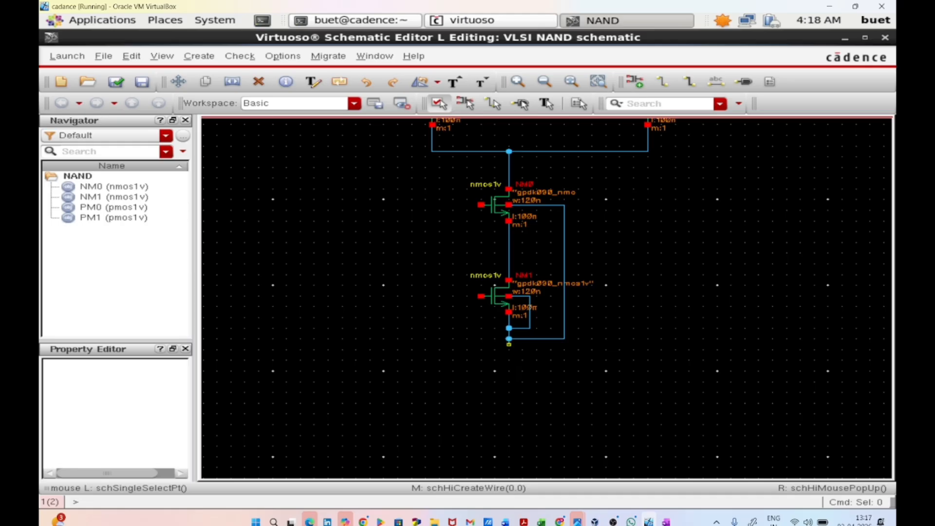
Step: Extend the wire below the lower NMOS's source a little further down
key(w)
click(509, 345)
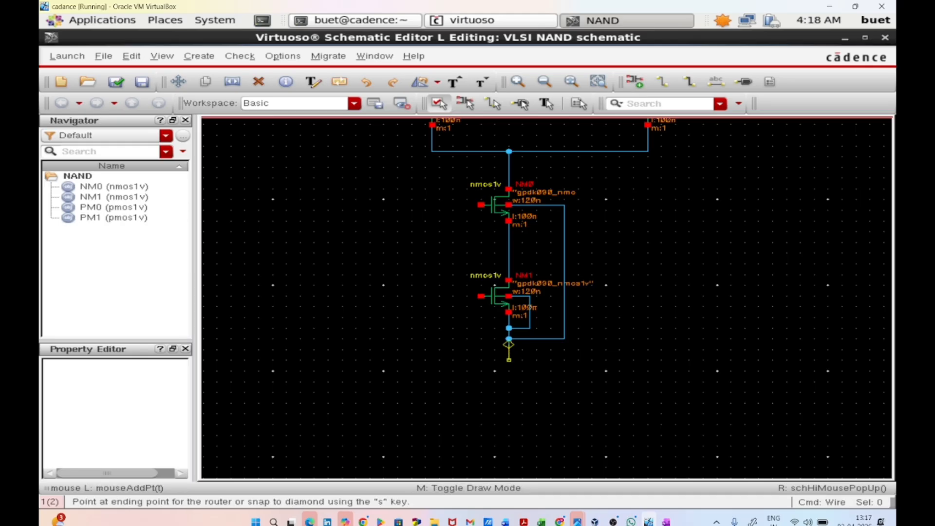
click(509, 360)
key(Escape)
Step: Wire the gate of PM0 to the gate of the upper NMOS, and the gate of PM1 to the gate of the lower NMOS
scroll(509, 361, up, 2)
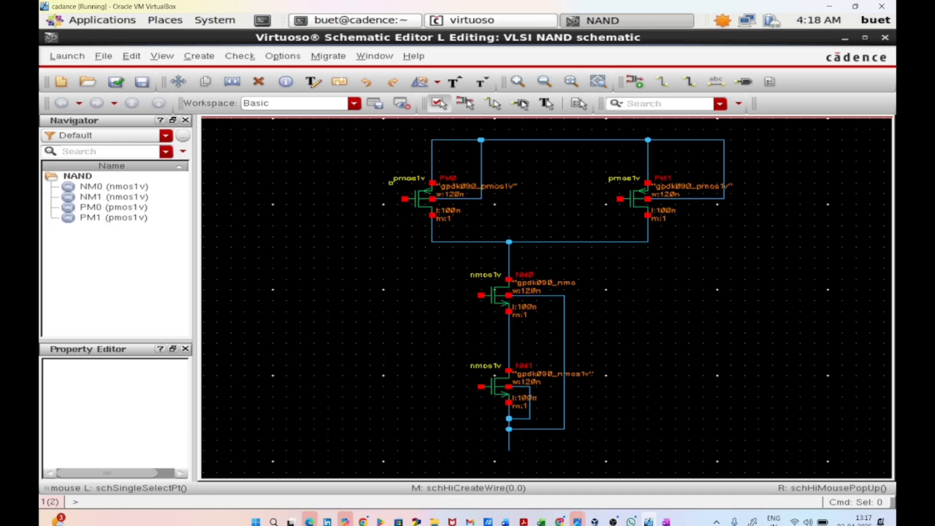
key(w)
click(405, 199)
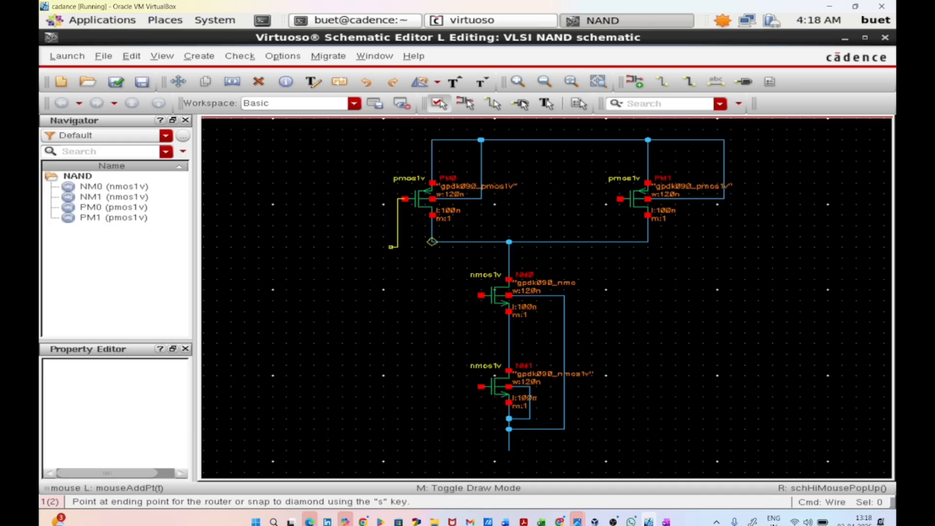
click(481, 295)
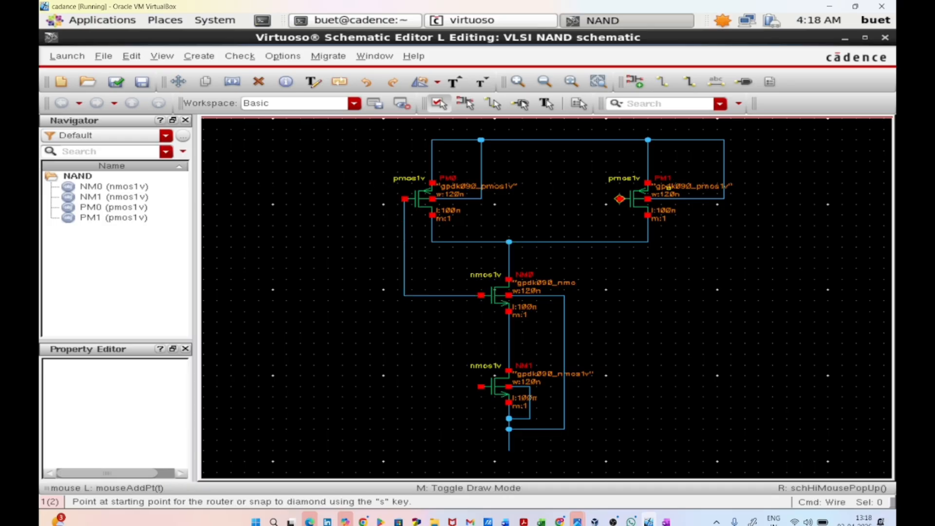
click(618, 198)
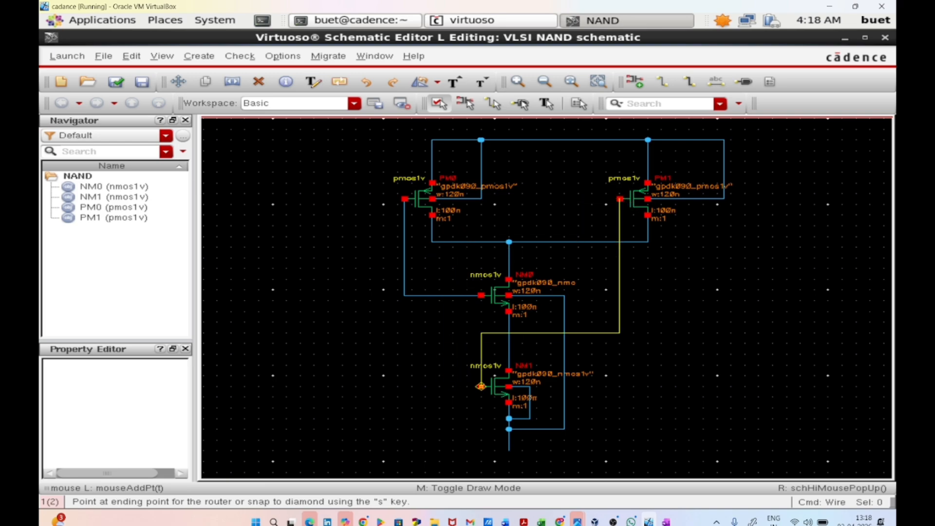
click(481, 387)
key(Escape)
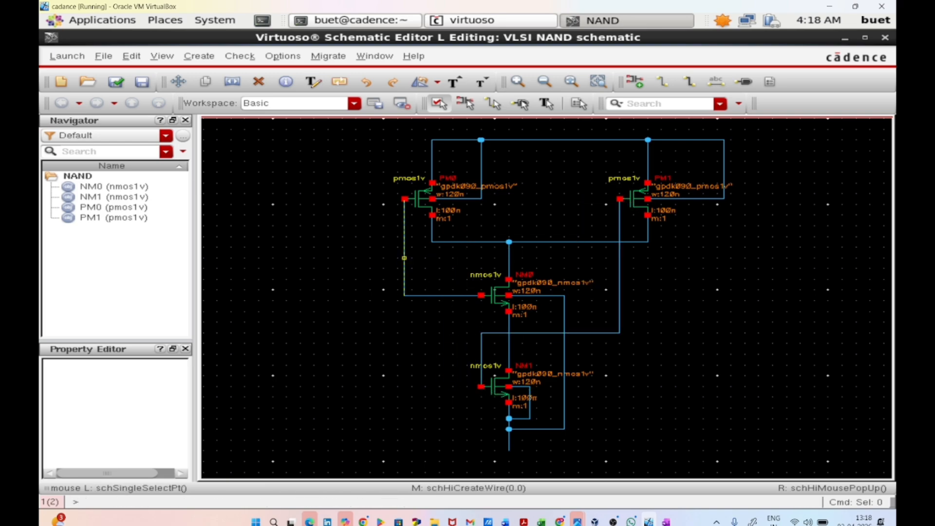
Step: Draw an input wire leftward from the PM0–upper NMOS gate wire and another from the PM1–lower NMOS gate wire
key(w)
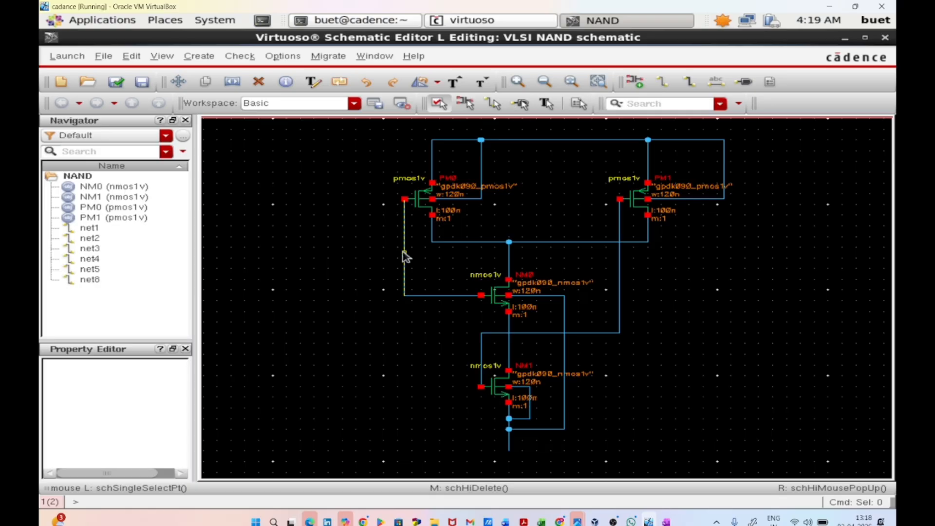
key(w)
click(405, 252)
click(356, 252)
key(Escape)
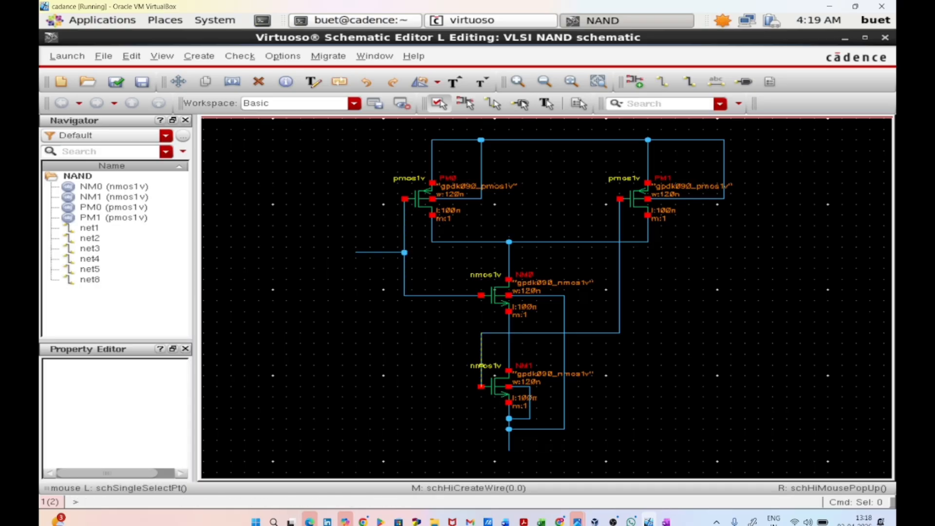
key(w)
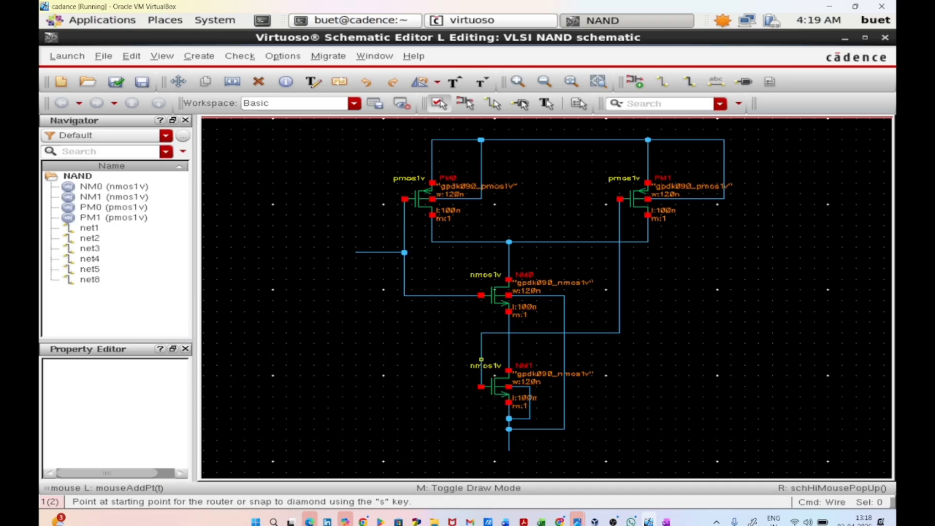
click(481, 359)
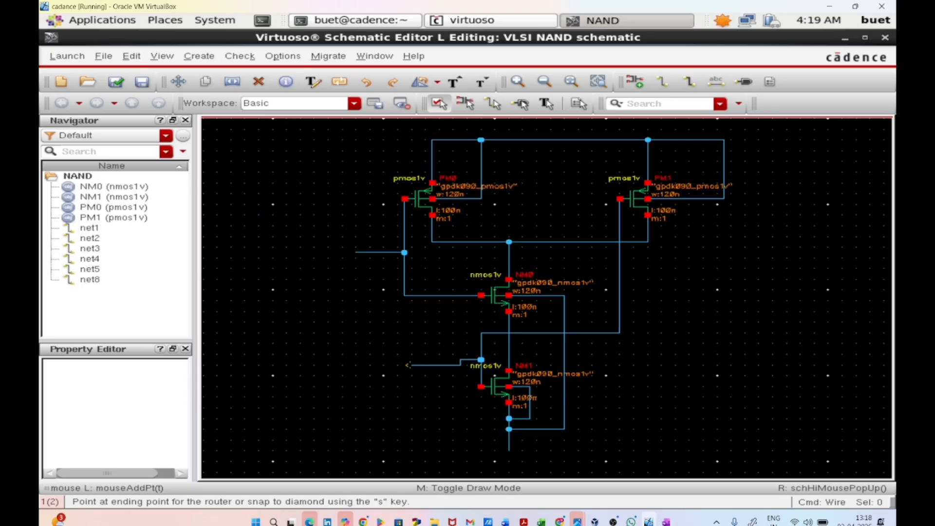
click(409, 365)
key(Escape)
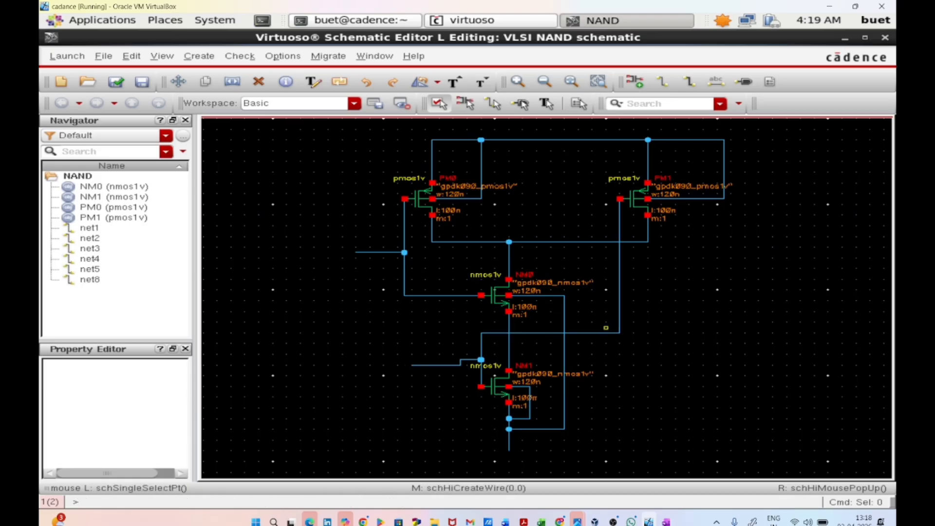
Step: Draw an output wire rightward from the node above the upper NMOS and a supply wire upward from the shared PMOS source wire
middle_click(508, 263)
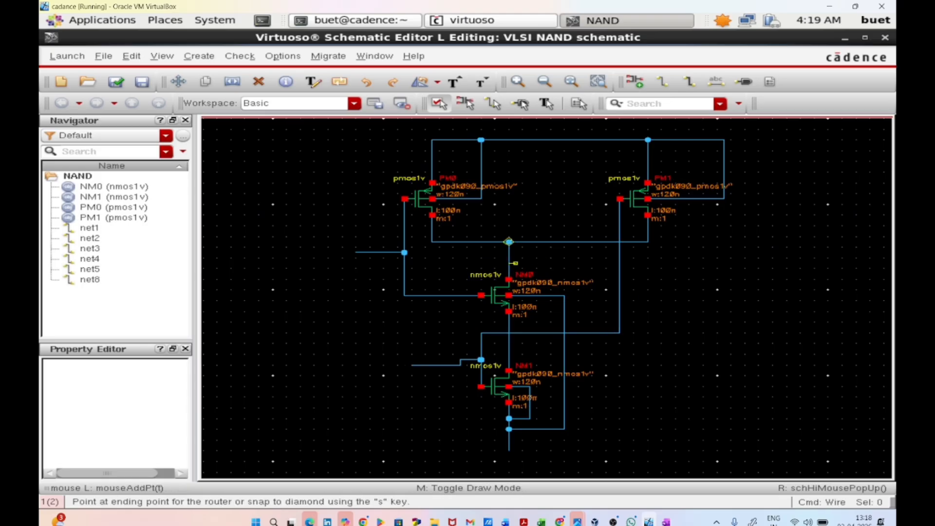
click(682, 263)
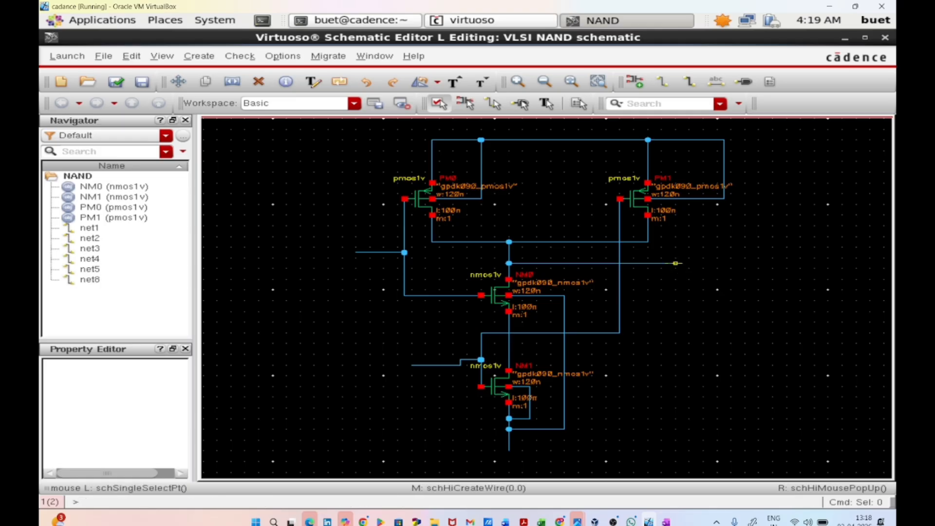
scroll(682, 264, up, 2)
click(558, 229)
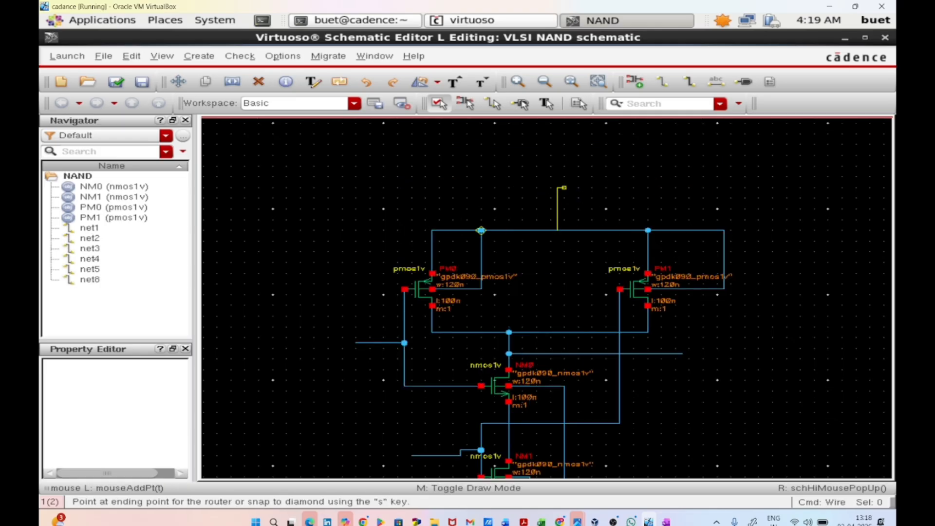
click(558, 189)
key(Escape)
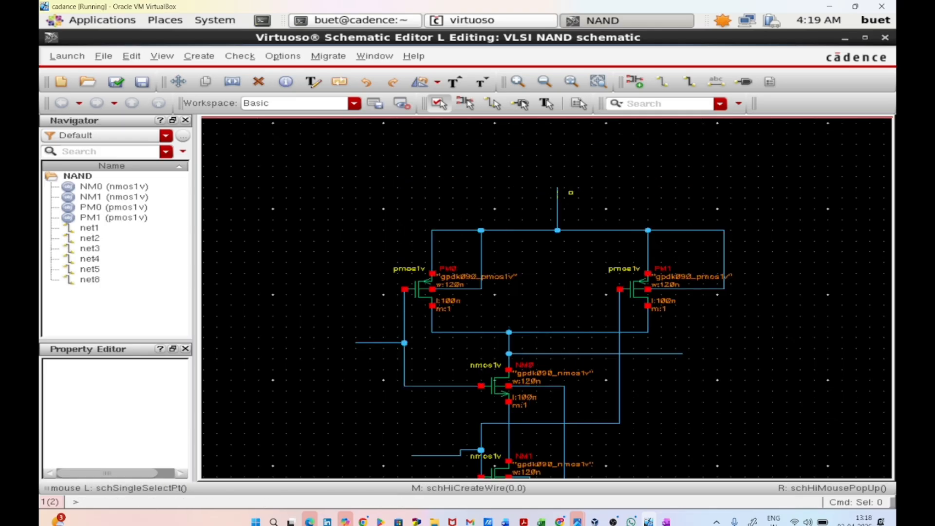
Step: Create input pins named A, B, vdd and gnd, placing A on the upper input wire and B on the lower one
text(p)
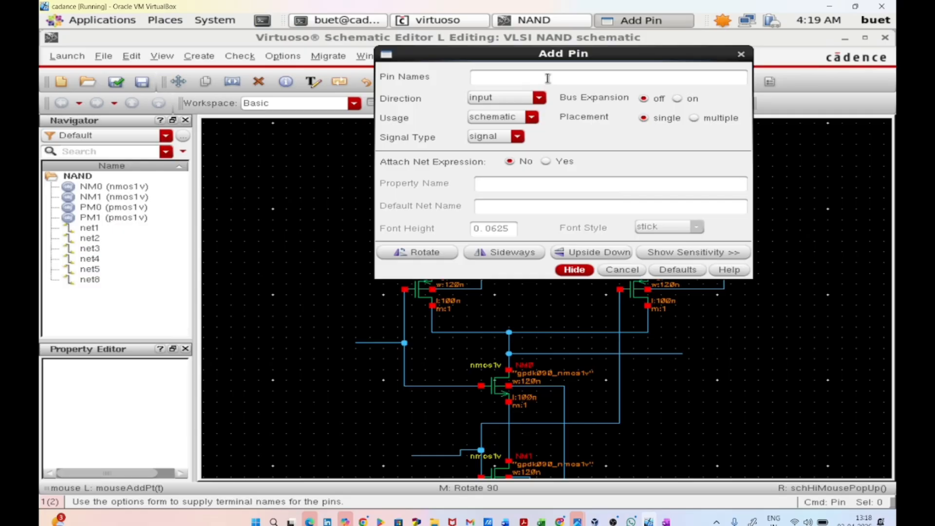
text(A B vdd gn)
key(Return)
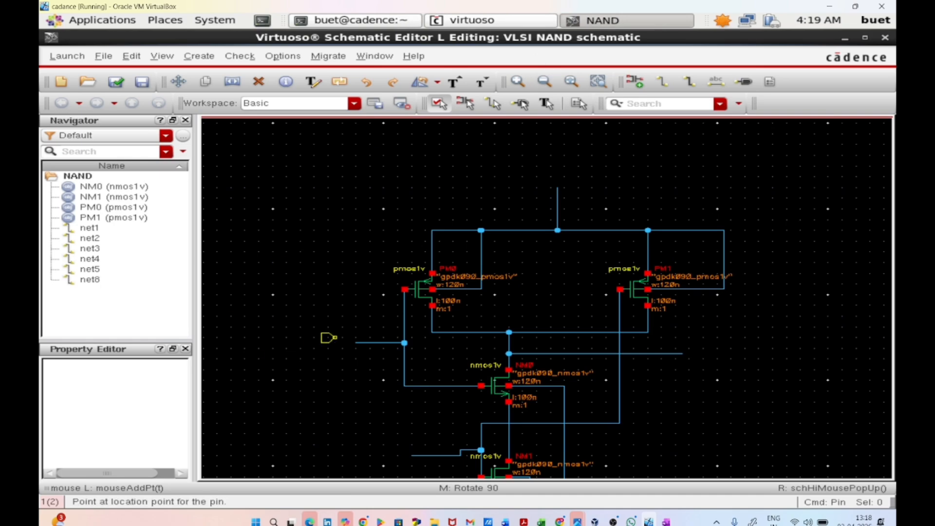
click(360, 342)
scroll(382, 386, down, 2)
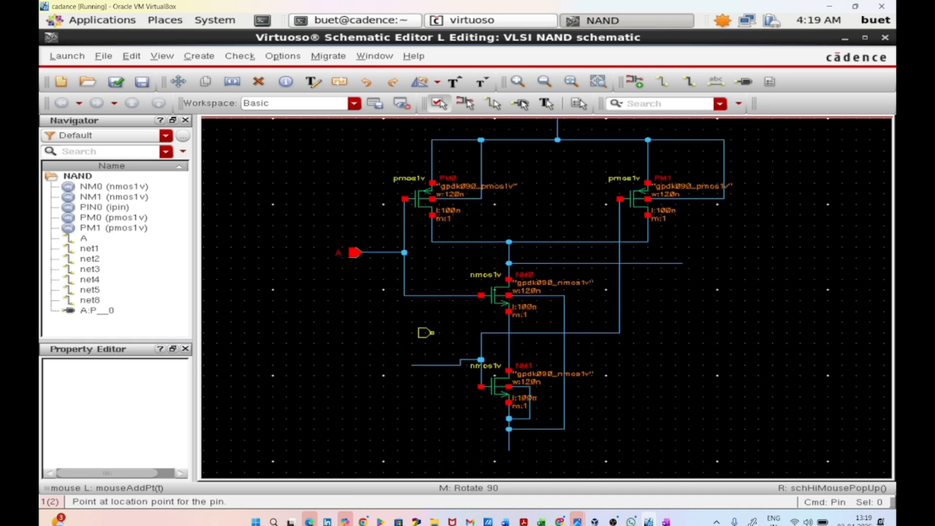
click(419, 366)
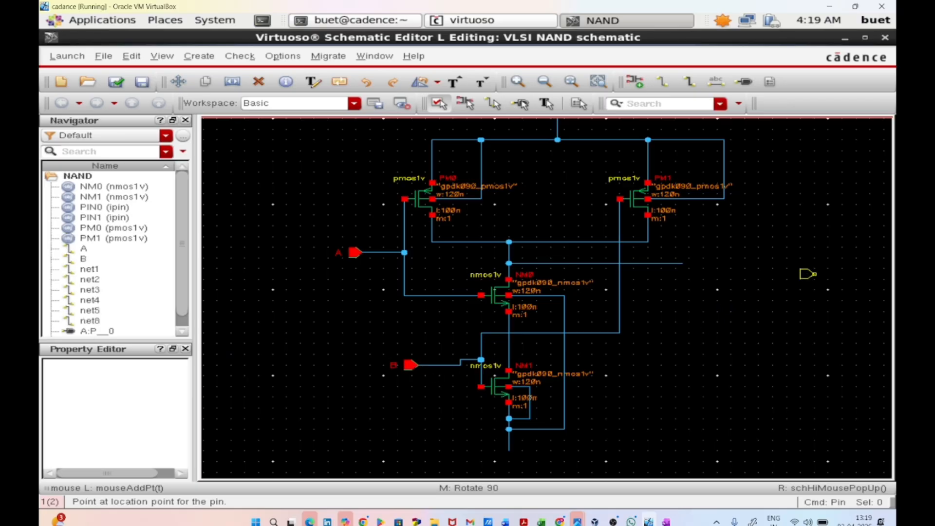
Step: Rotate the vdd pin and place it atop the supply wire, and place the gnd pin at the end of the lowest wire
scroll(766, 225, up, 2)
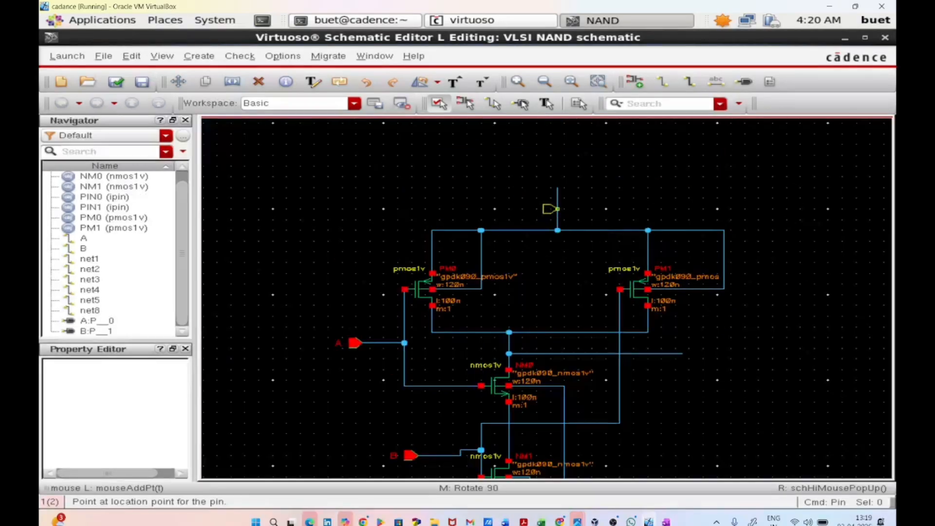
middle_click(559, 193)
click(559, 193)
scroll(582, 285, up, 1)
scroll(580, 290, down, 4)
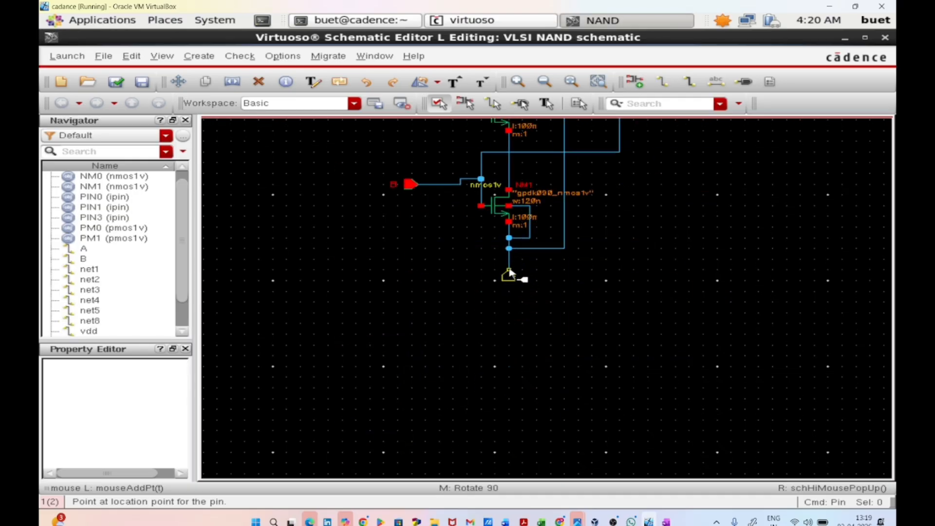
click(513, 268)
scroll(580, 344, up, 1)
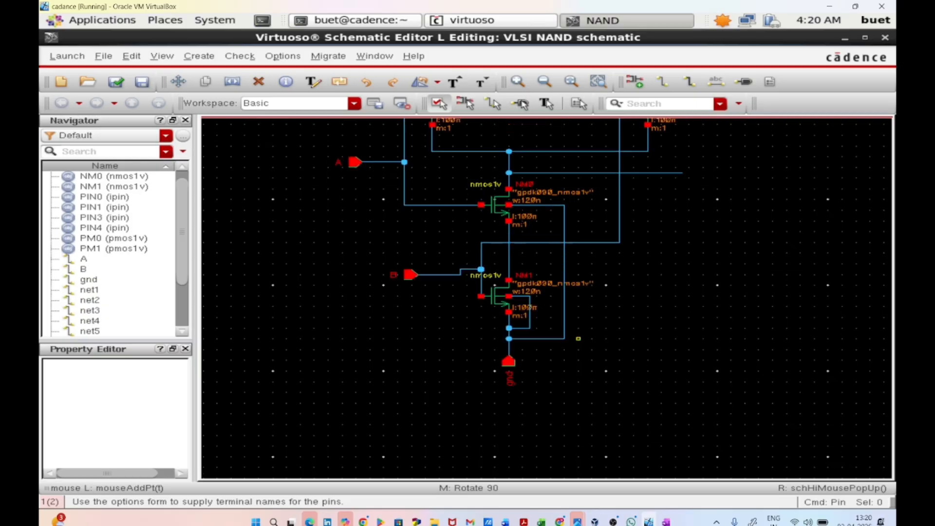
key(Escape)
Step: Create a pin named vout with output direction and place it at the free end of the output wire
scroll(626, 322, up, 2)
key(p)
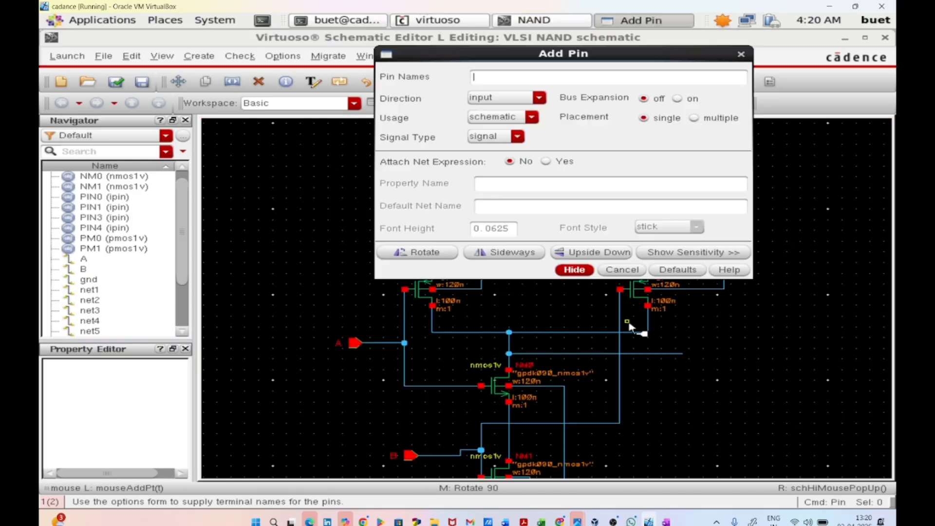
click(523, 101)
click(522, 119)
text(vout)
key(Return)
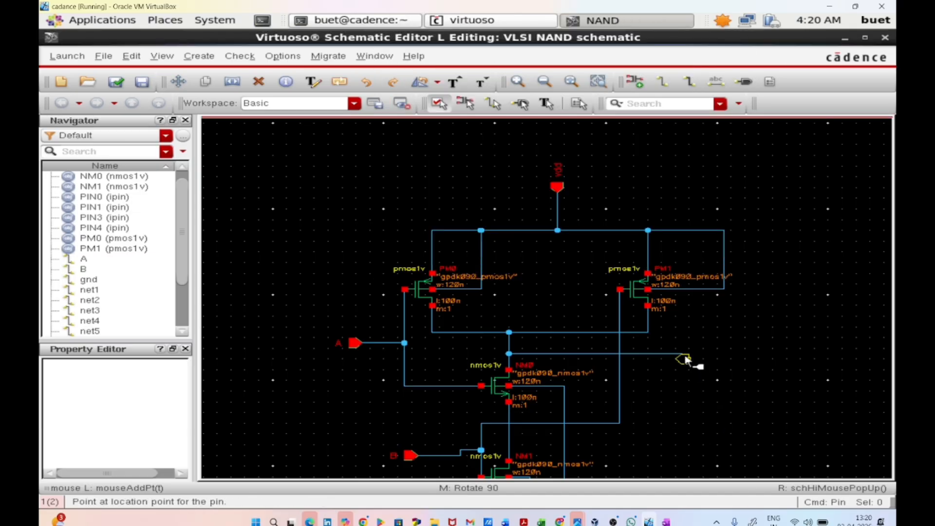
click(685, 357)
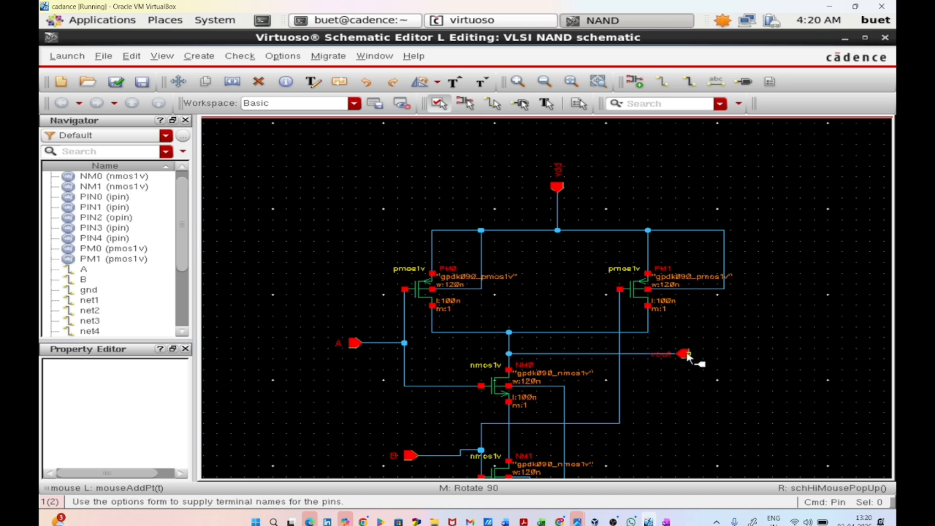
key(Escape)
Step: Check and save the NAND schematic, and bring the log window forward to read the check messages
click(116, 83)
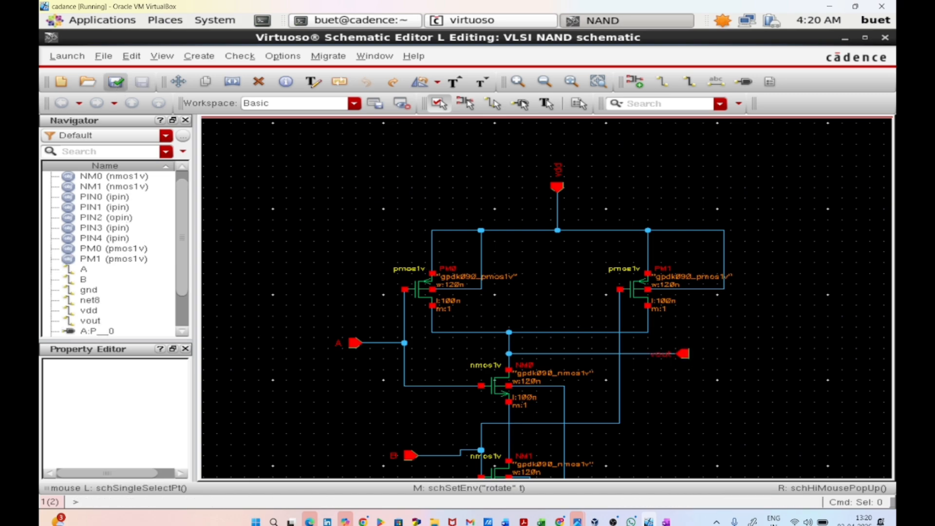
click(865, 37)
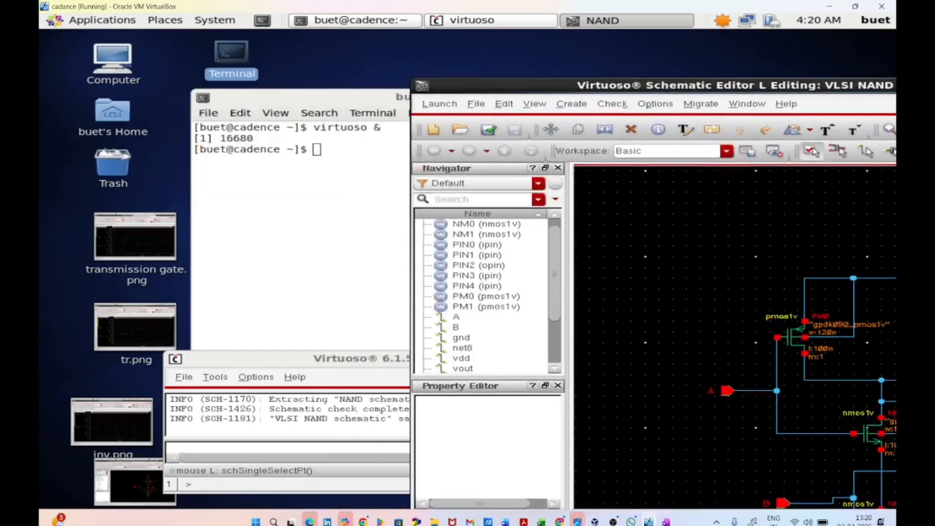
click(360, 366)
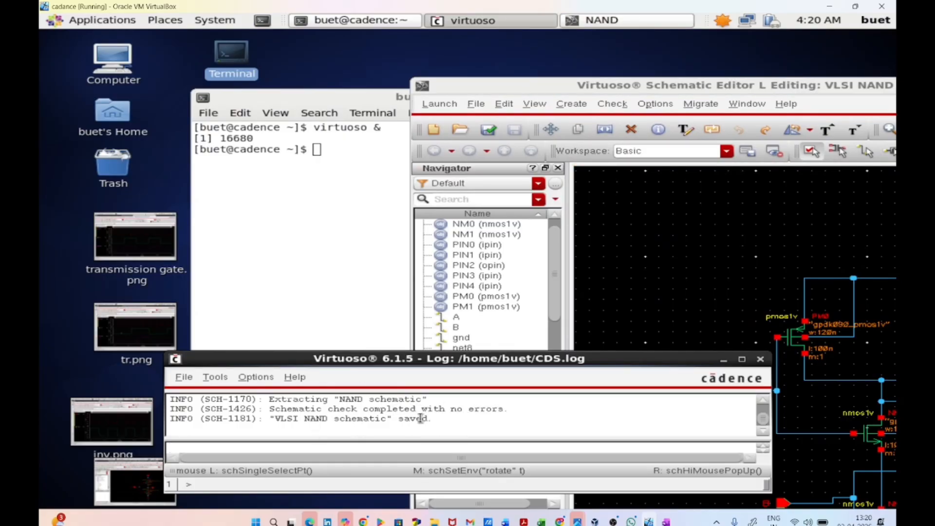
Step: Create a symbol cellview from the VLSI NAND schematic, keeping the default view names and data type
click(560, 104)
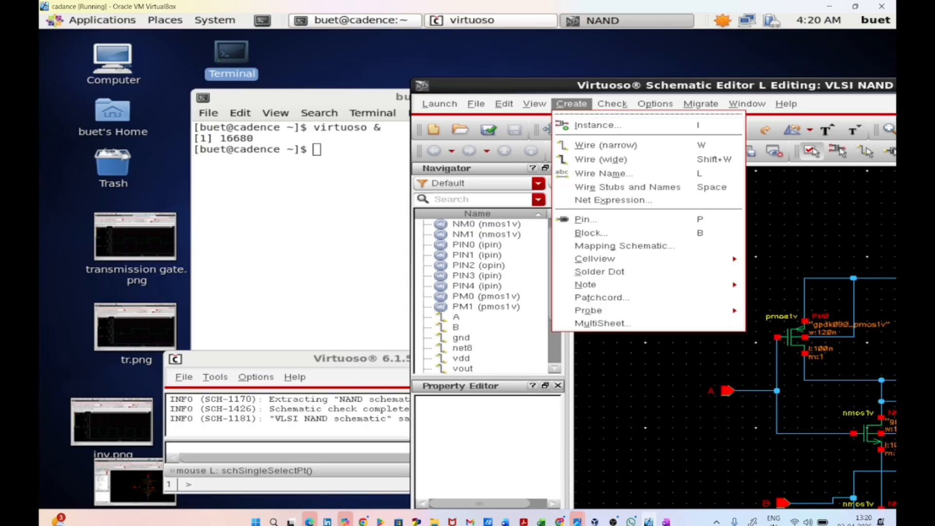
mouse_move(637, 259)
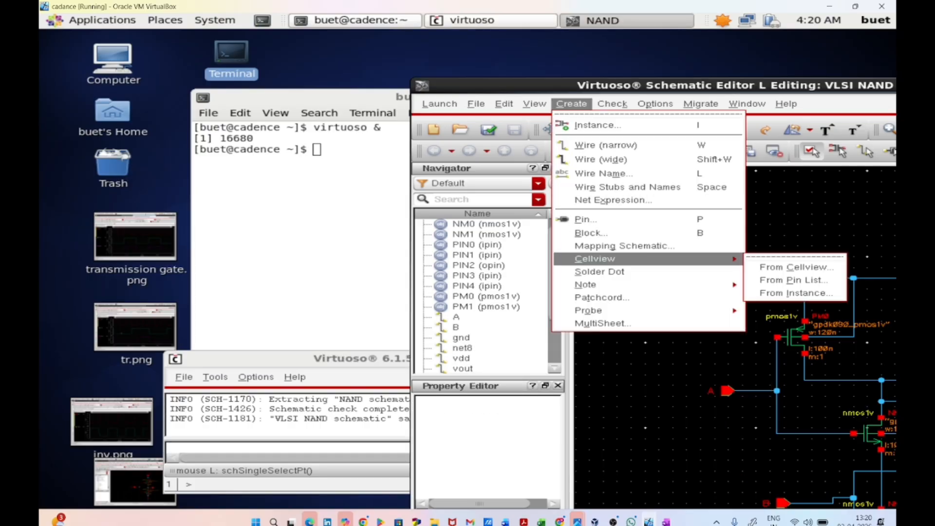
click(794, 267)
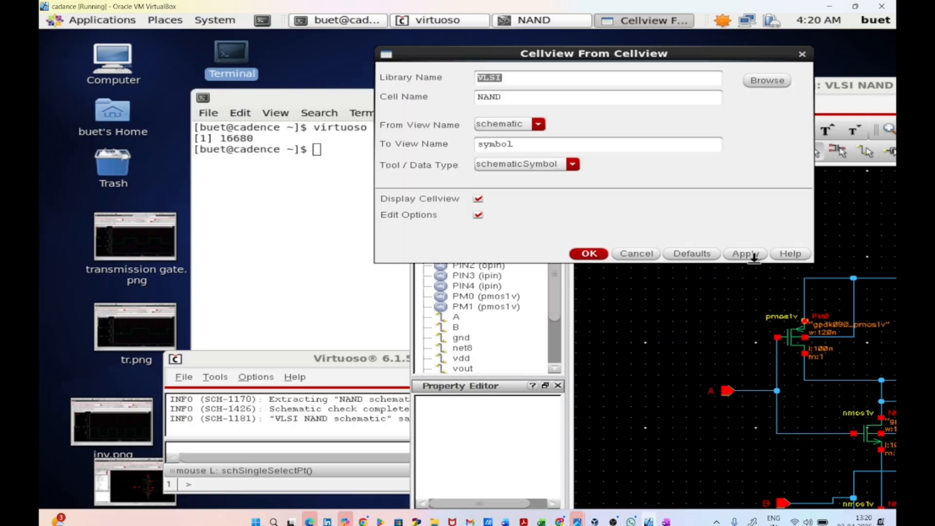
click(590, 255)
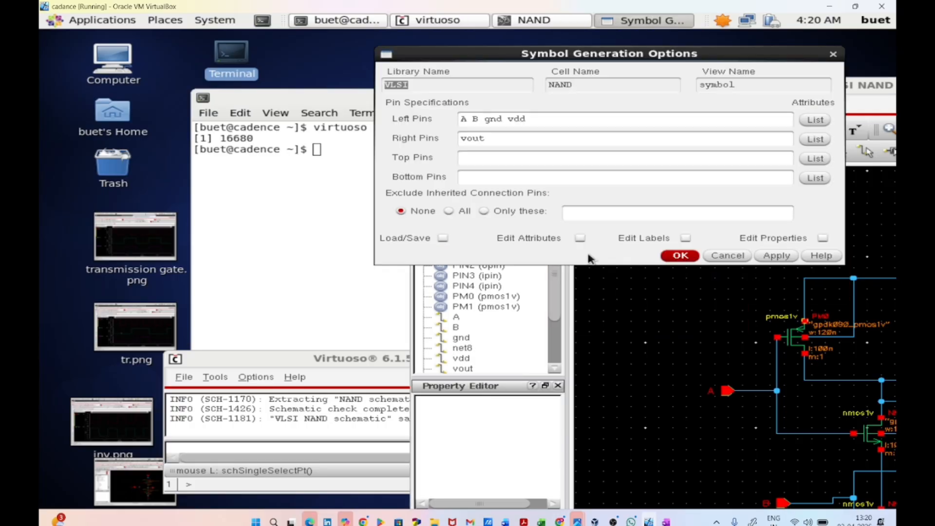
Step: Assign vdd to the top pins and gnd to the bottom pins, leaving A and B as left pins, and generate the symbol
click(511, 124)
drag(525, 119, 489, 118)
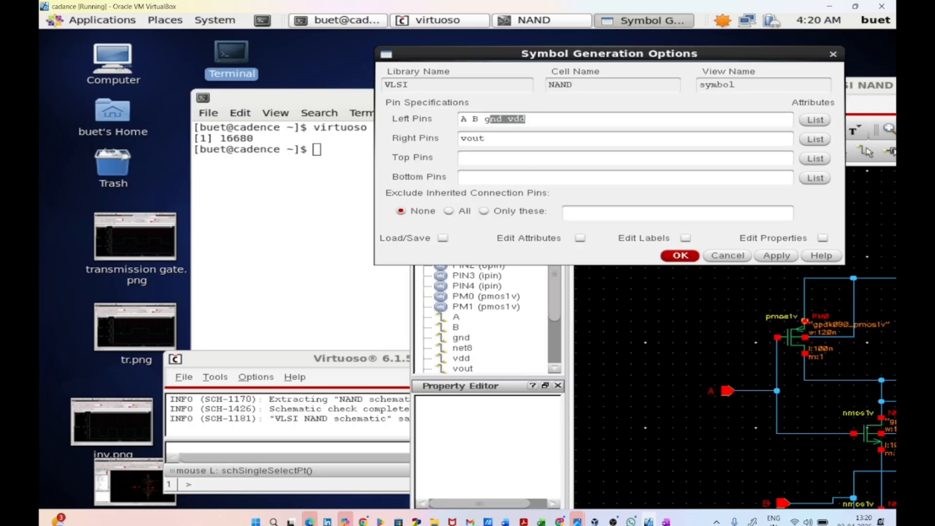
right_click(486, 117)
click(568, 152)
key(ctrl+v)
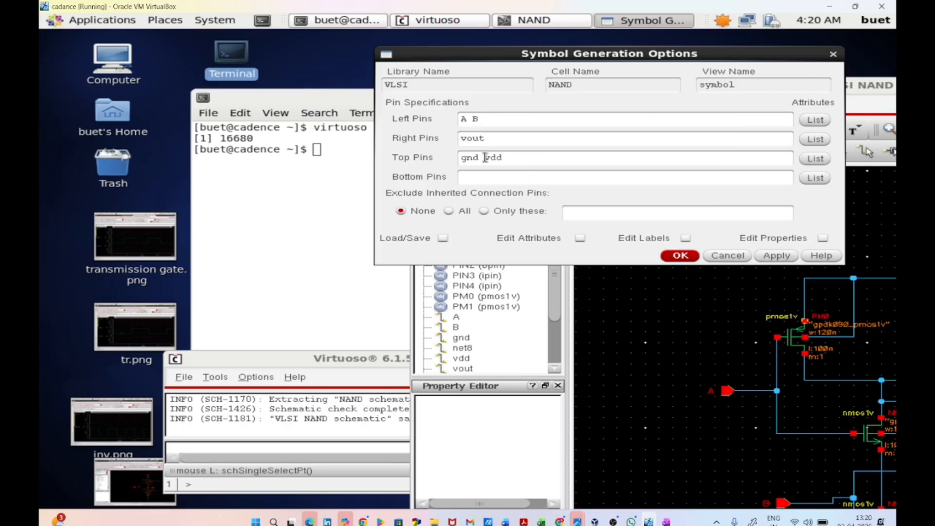
drag(504, 157, 466, 158)
click(484, 157)
right_click(462, 156)
click(480, 192)
key(ctrl+v)
click(684, 256)
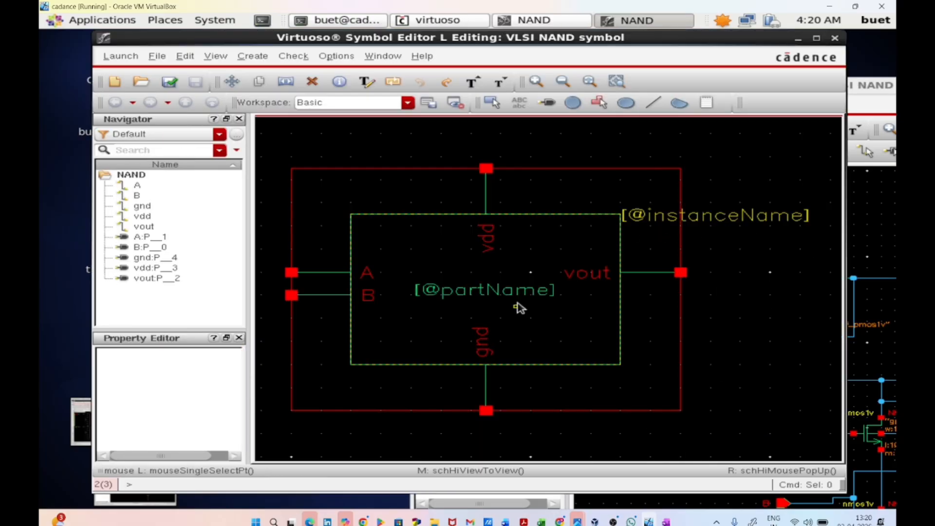
Step: Replace the part name label inside the symbol with the text NAND
click(514, 295)
click(524, 292)
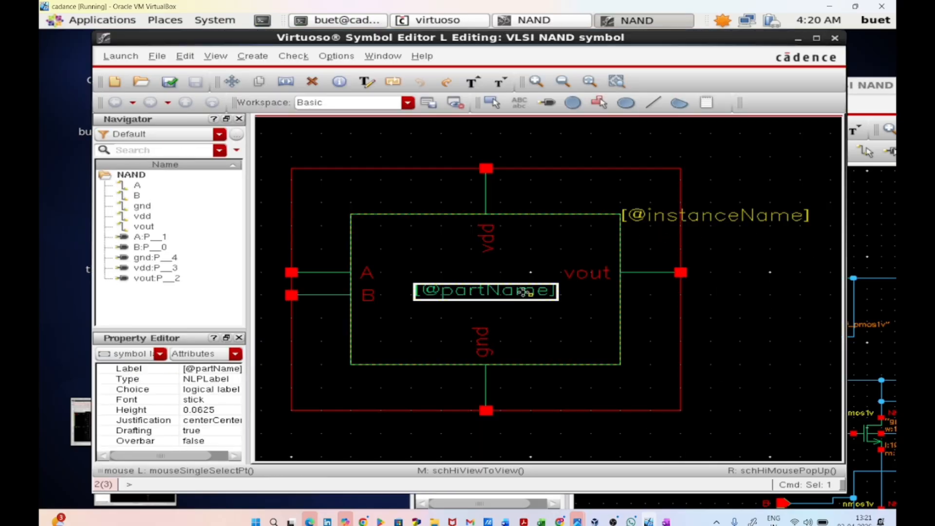
double_click(525, 292)
click(524, 292)
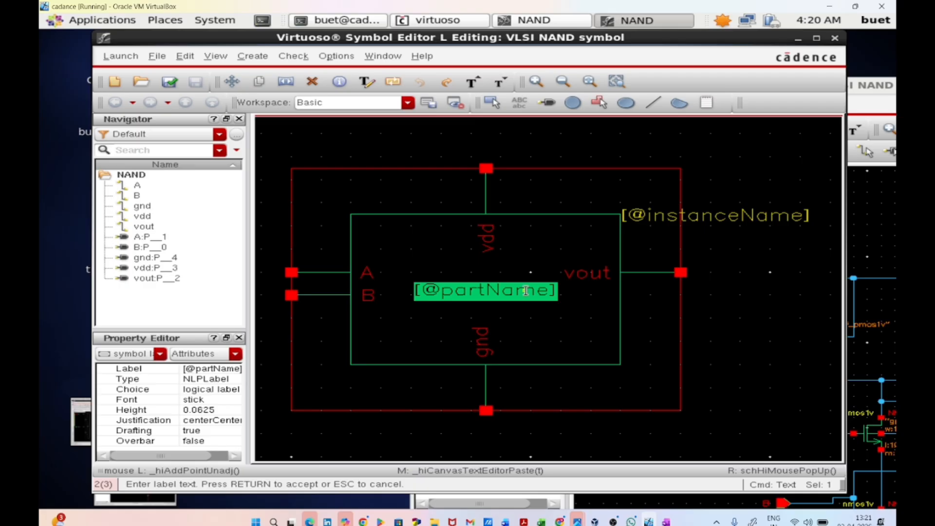
text(NAND)
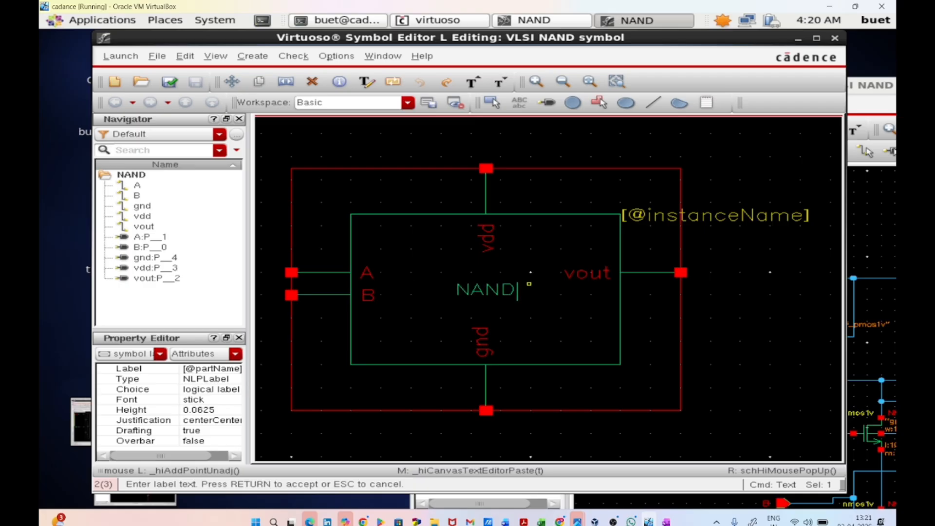
key(Return)
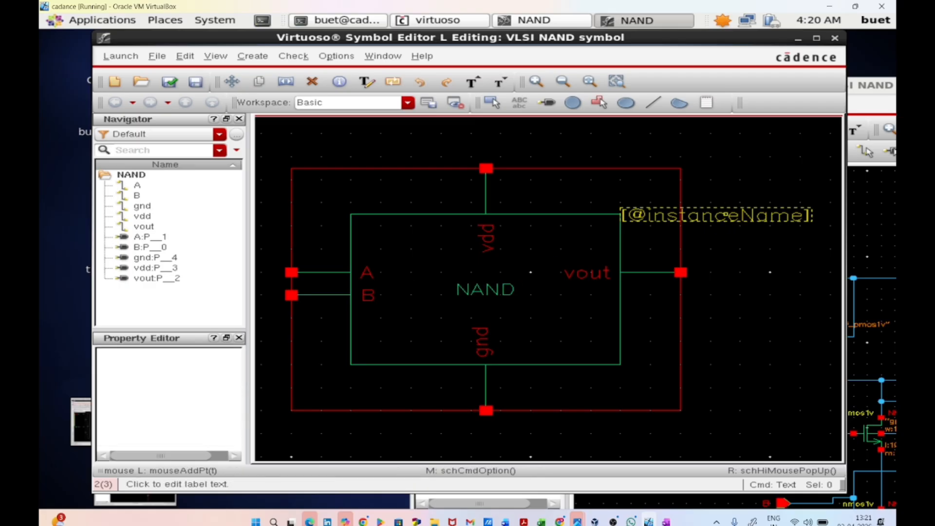
Step: Clear all text from the symbol's instance name label, and check and save the symbol
click(725, 219)
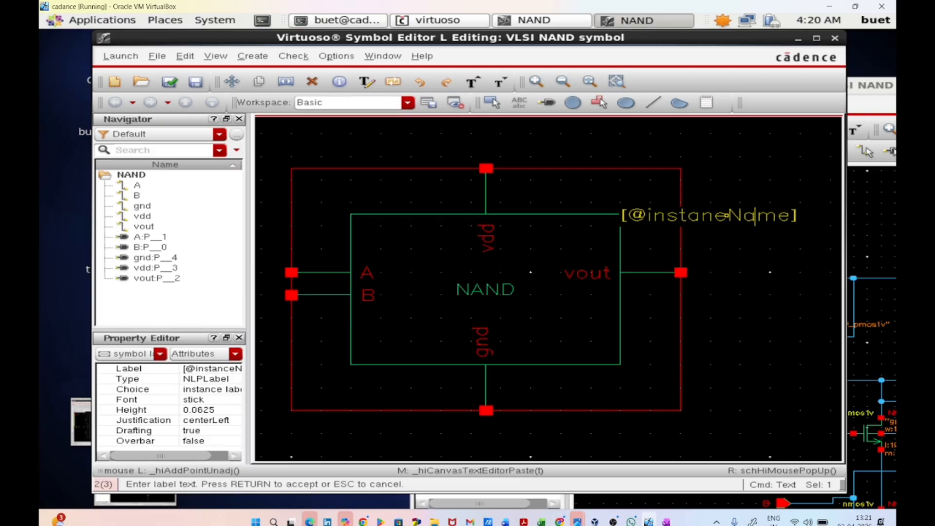
key(Right)
key(Delete)
key(BackSpace)
key(BackSpace)
key(BackSpace)
key(BackSpace)
key(BackSpace)
key(BackSpace)
key(BackSpace)
key(BackSpace)
key(BackSpace)
key(BackSpace)
key(BackSpace)
key(BackSpace)
key(Delete)
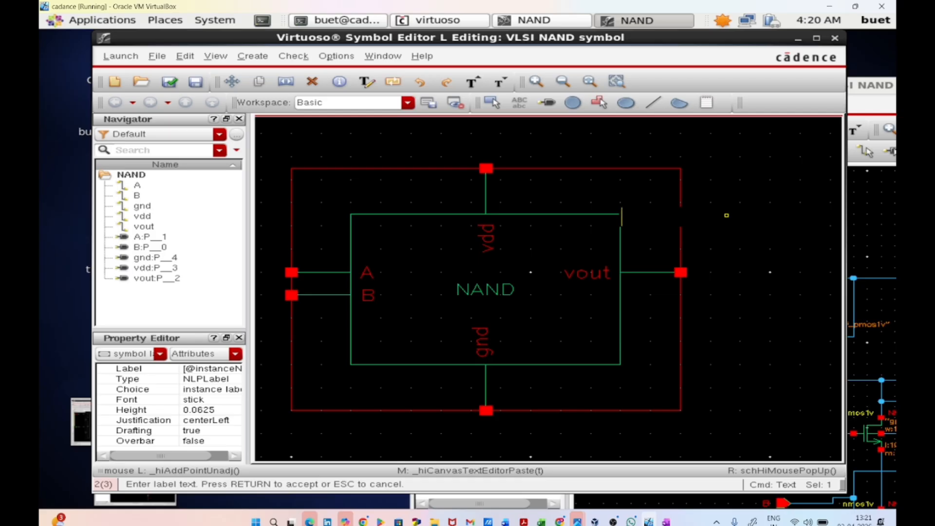
key(Return)
click(177, 80)
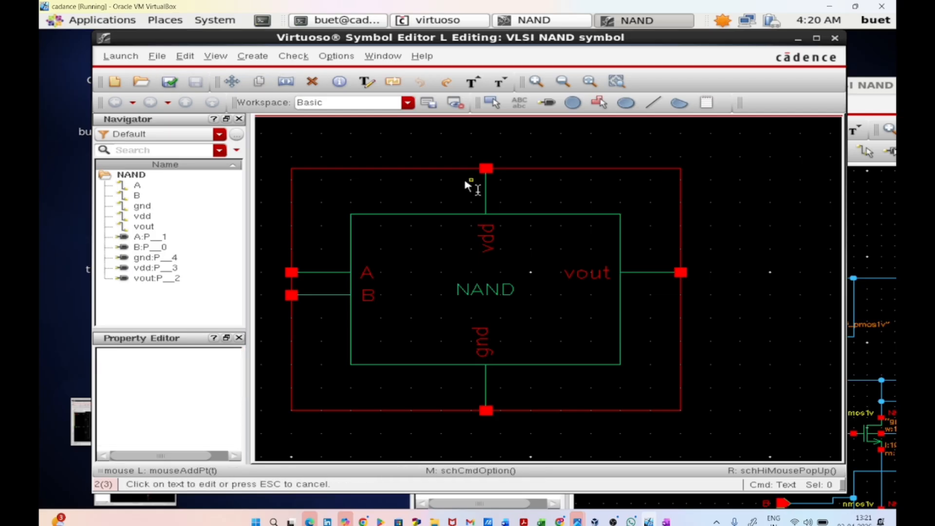
Step: Move the symbol editor window aside and create a new schematic cellview named NAND1 in the VLSI library
drag(555, 37, 895, 275)
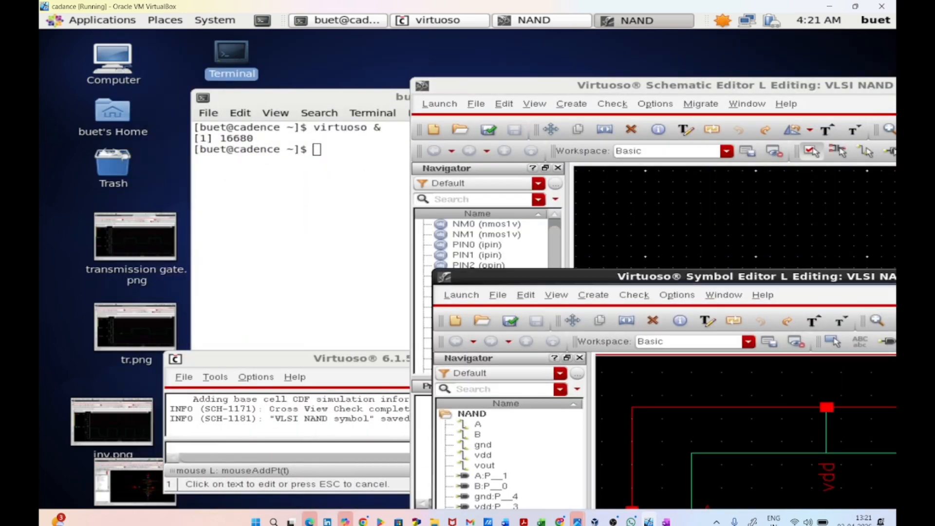
click(185, 377)
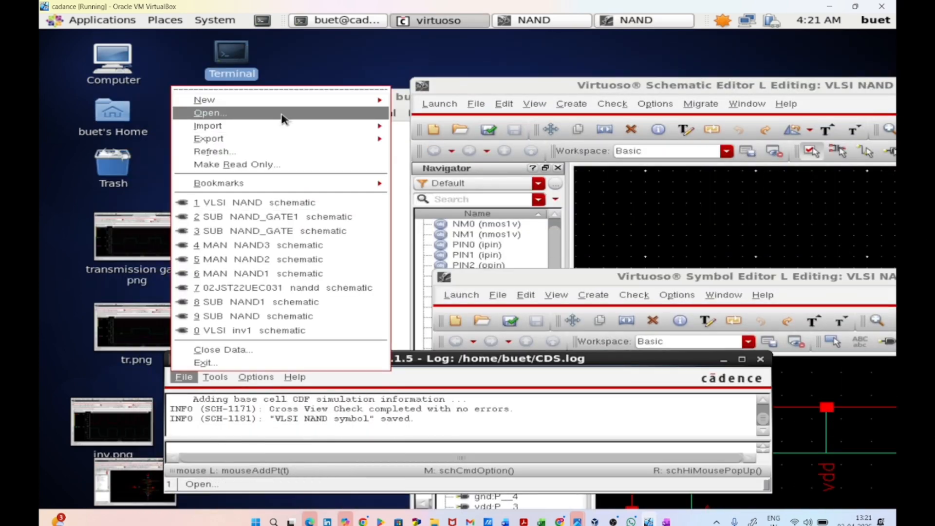
mouse_move(370, 100)
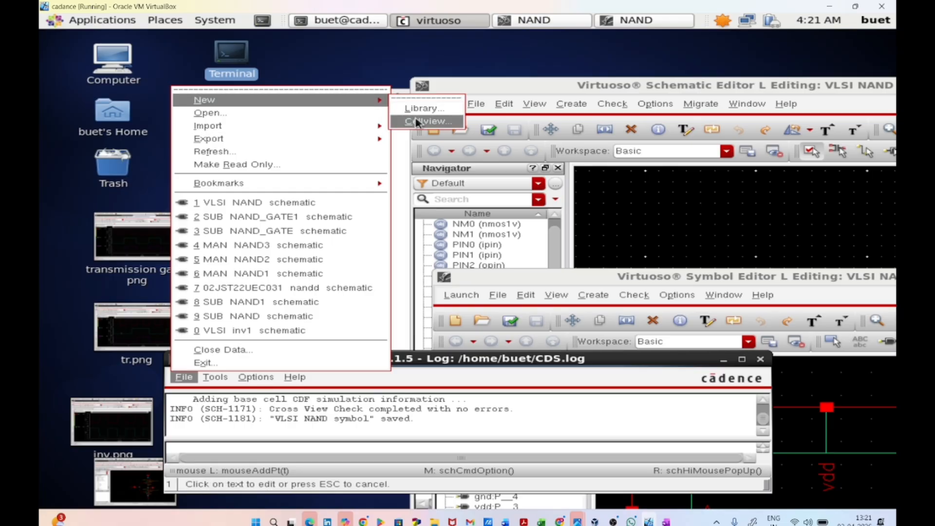
click(416, 121)
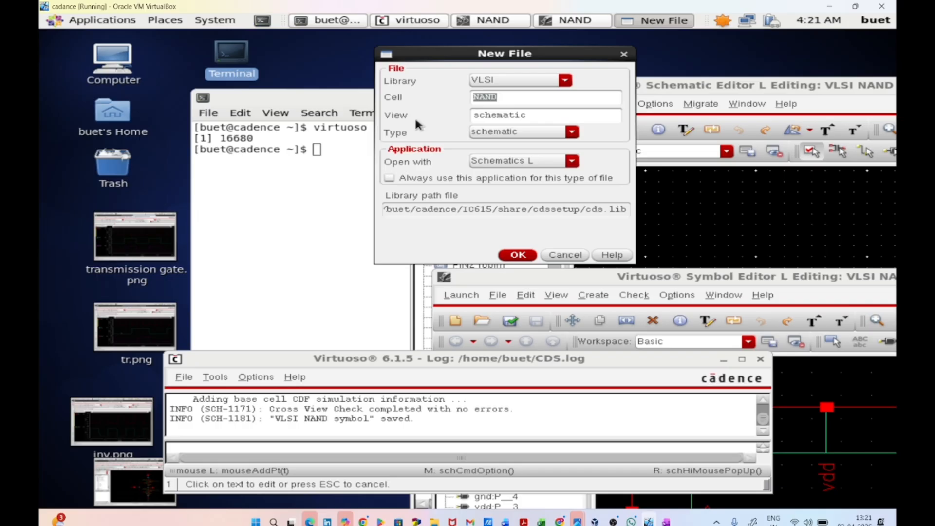
click(532, 99)
text(1)
key(Return)
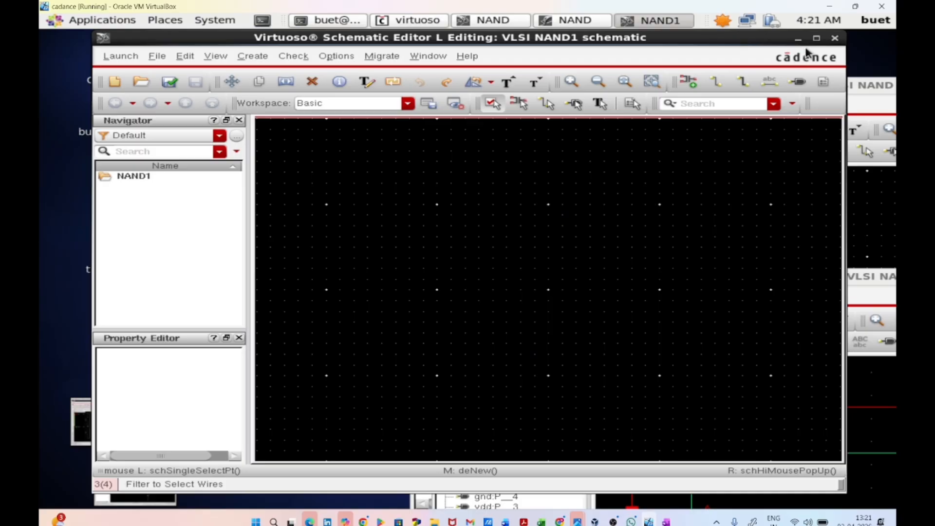
Step: Maximize the NAND1 schematic window and place the NAND symbol from the VLSI library near the middle of the sheet
click(816, 38)
key(i)
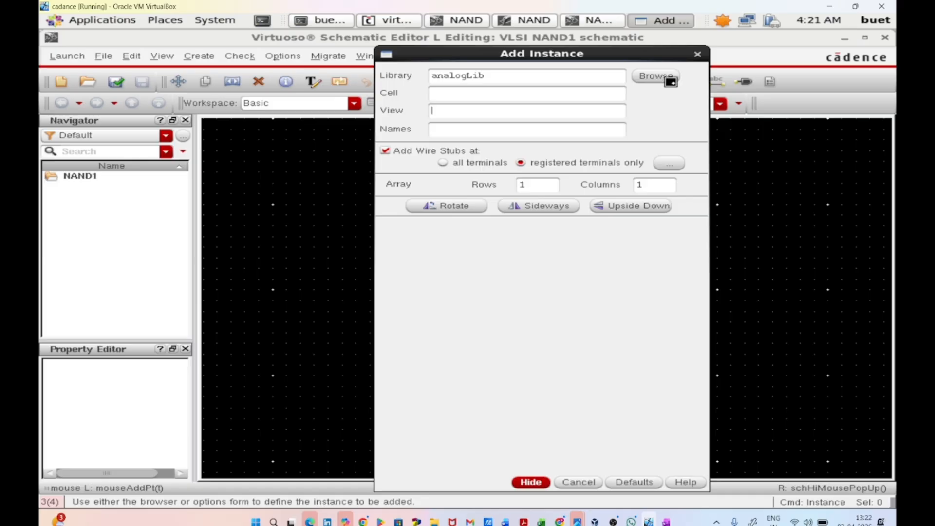
click(675, 77)
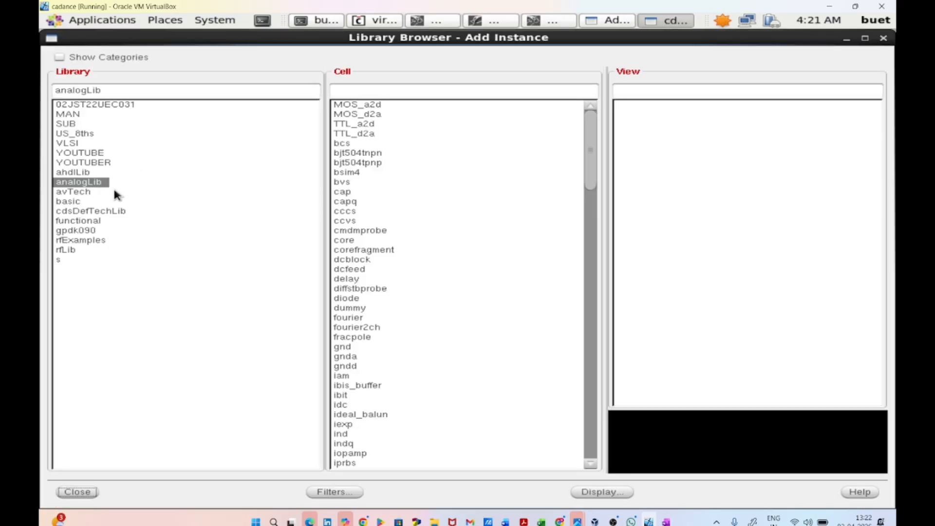
click(62, 144)
click(407, 126)
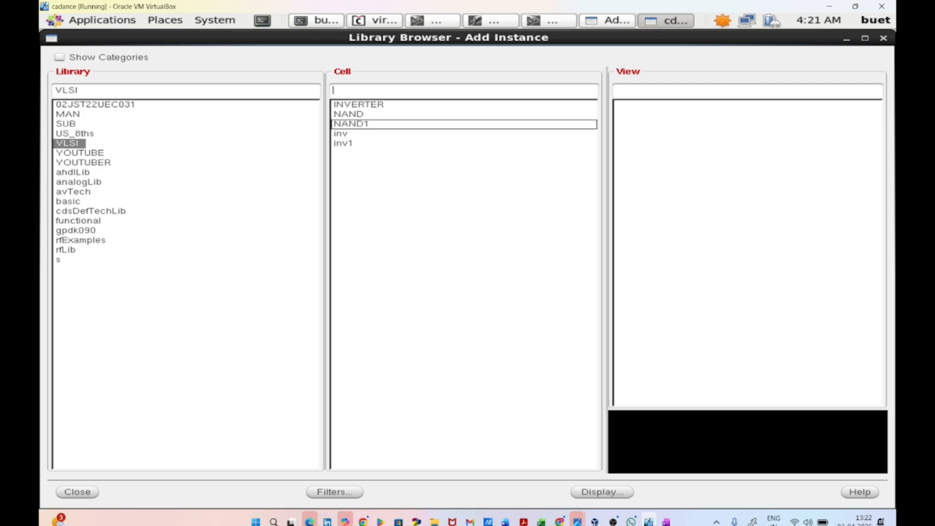
text(NAND)
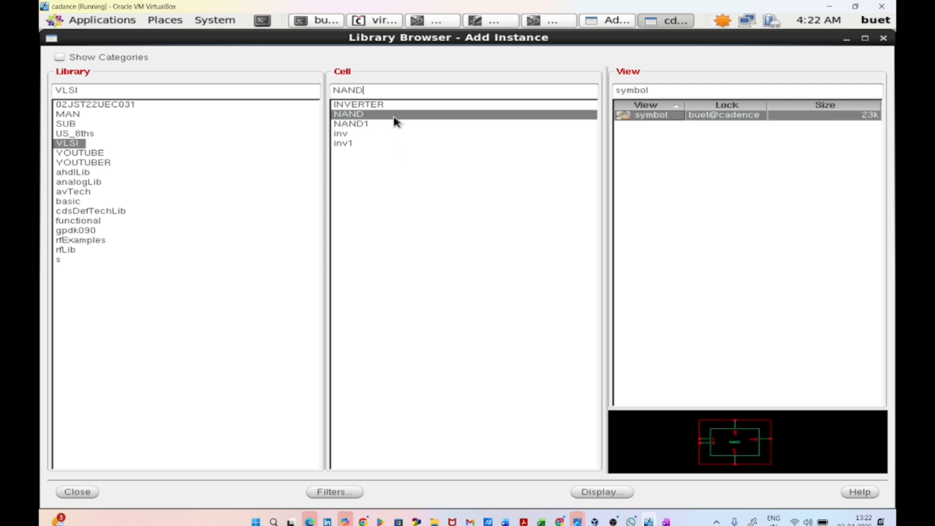
click(78, 492)
click(530, 487)
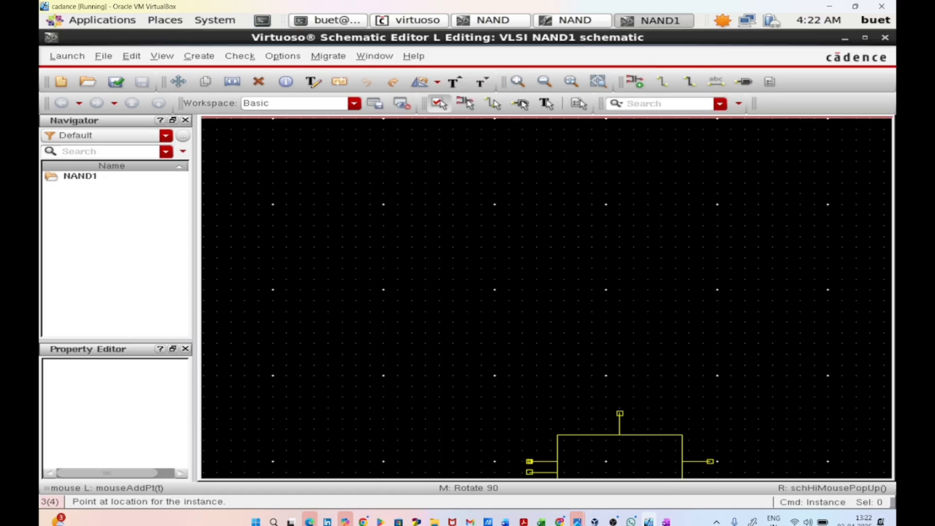
click(529, 303)
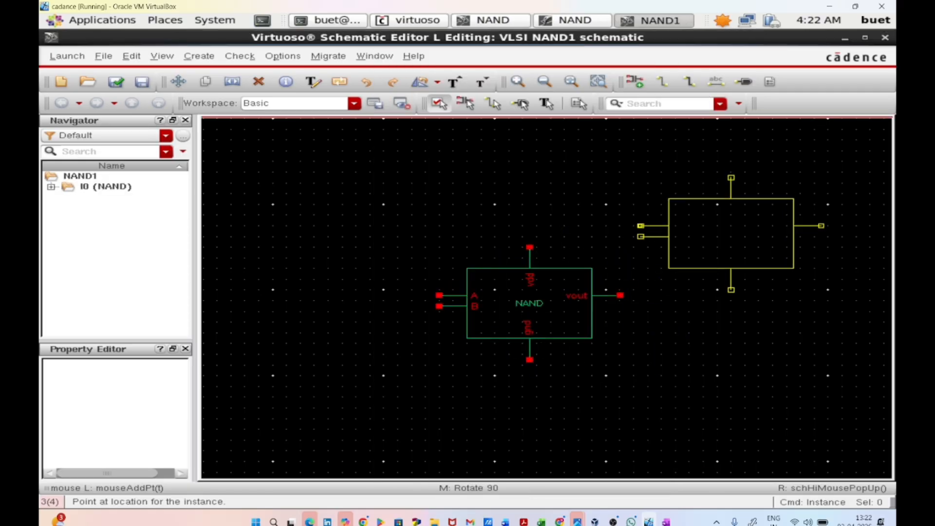
Step: Add an output pin named vout beside the NAND symbol and wire it to the symbol's vout terminal
key(p)
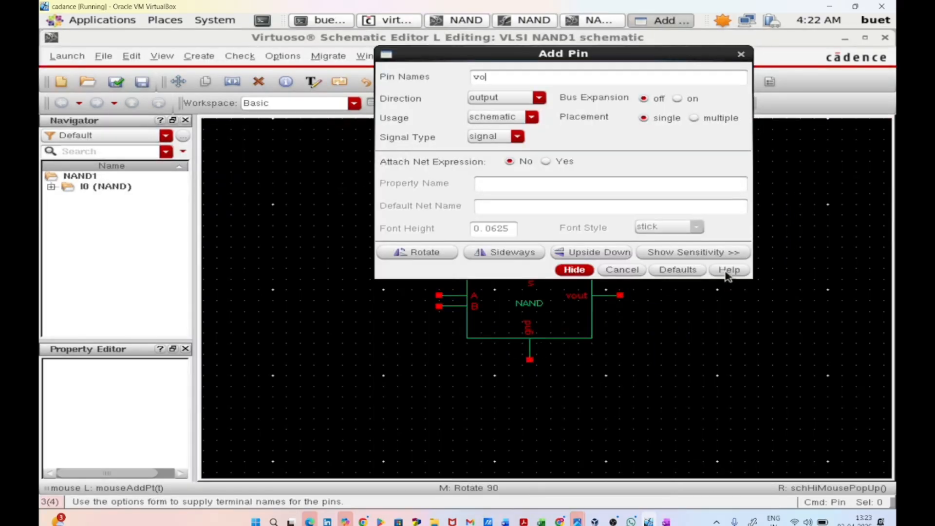
text(vout)
key(Return)
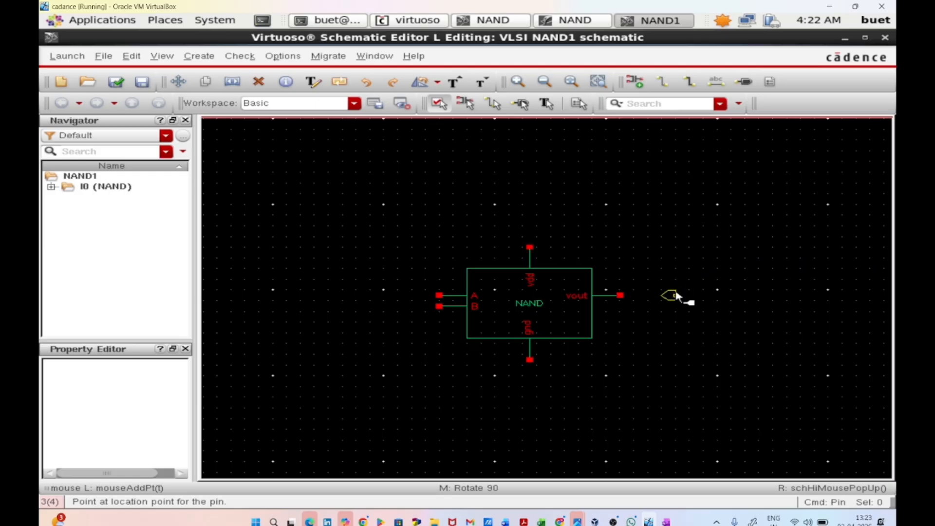
click(675, 295)
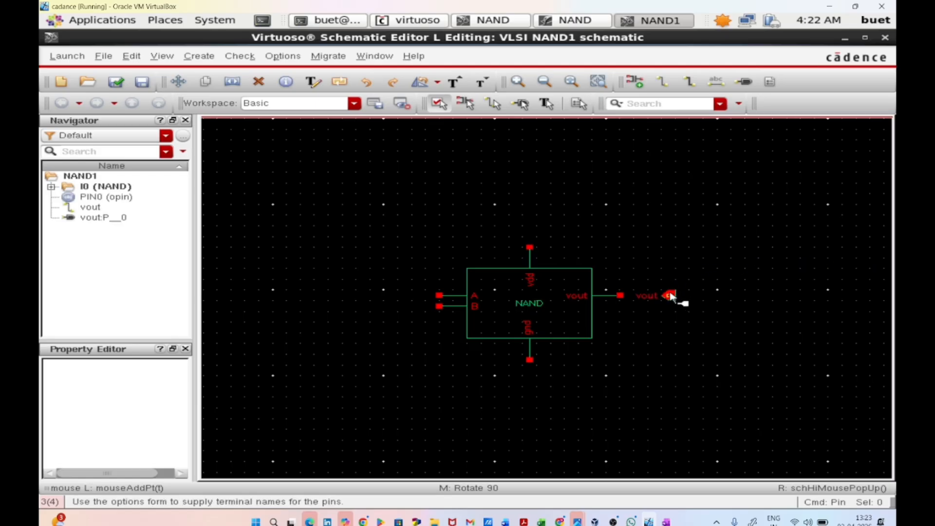
key(w)
click(670, 295)
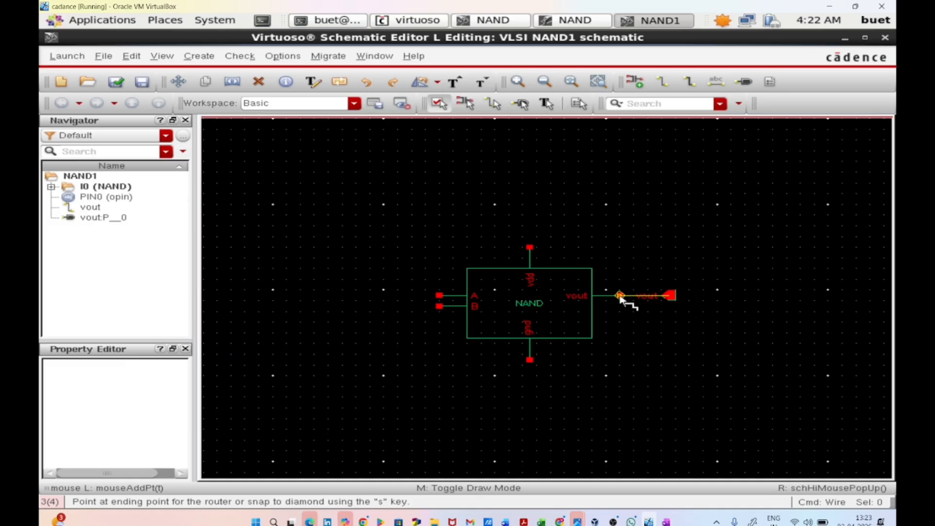
click(620, 296)
Step: Add input pins A, B, vdd and gnd, placing A and B left of the symbol, vdd above it and gnd below it
key(p)
scroll(571, 269, down, 2)
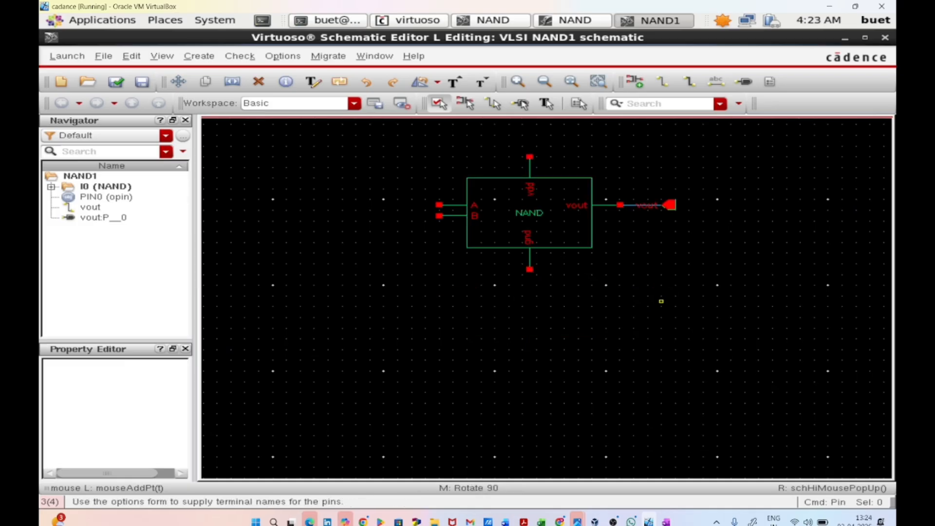
click(531, 98)
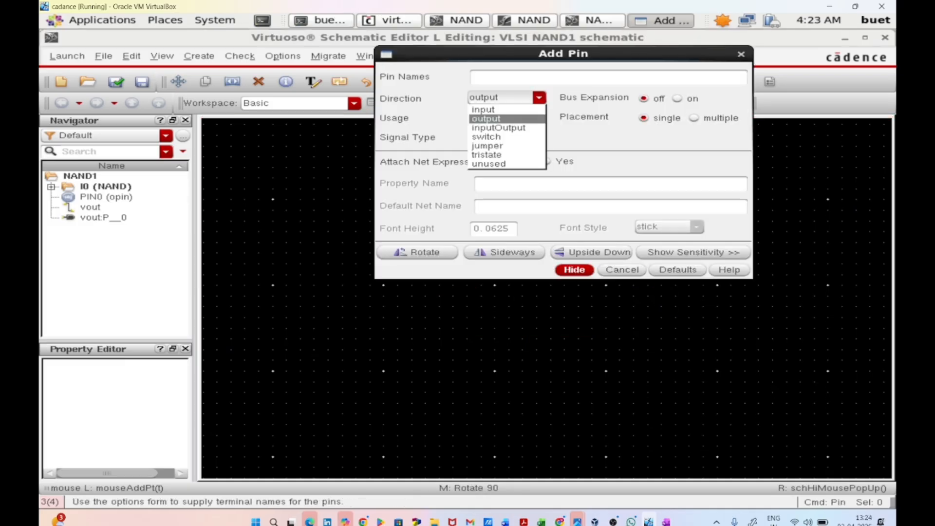
click(483, 109)
text(A)
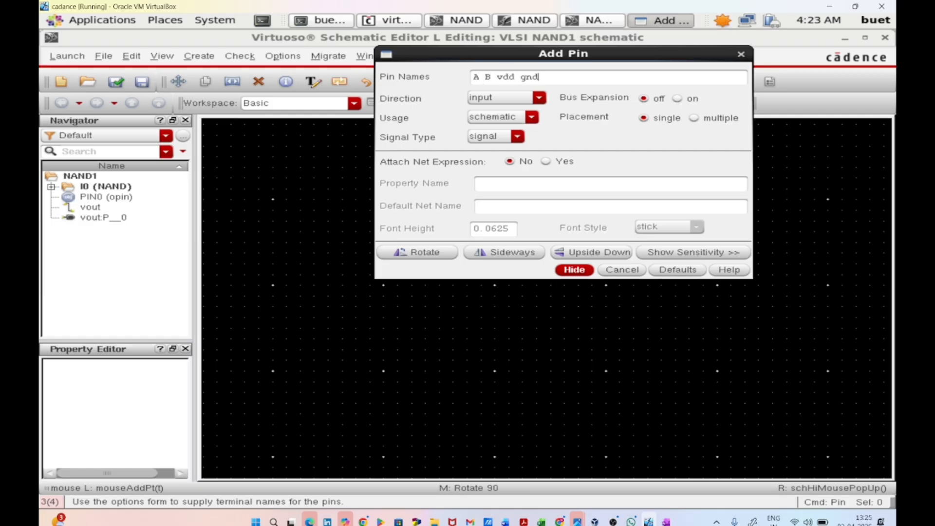
text( B vdd gnd)
key(Return)
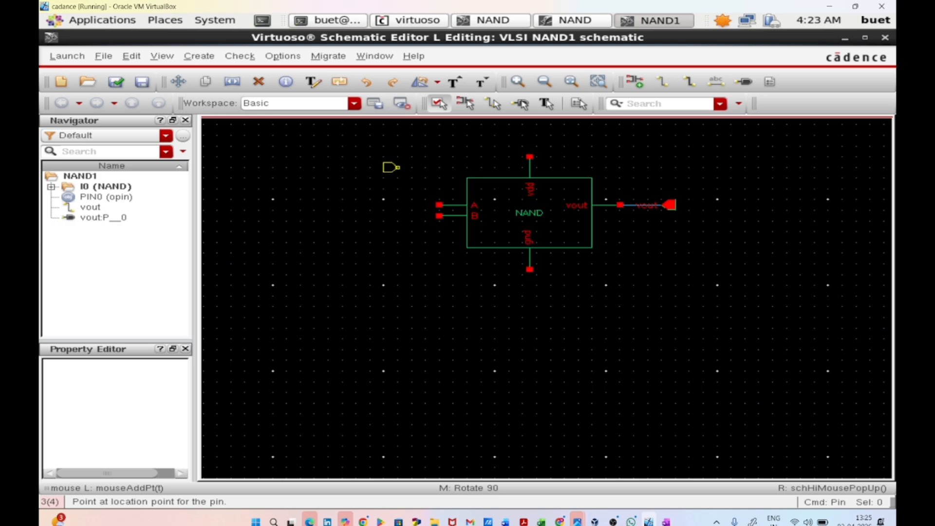
click(383, 183)
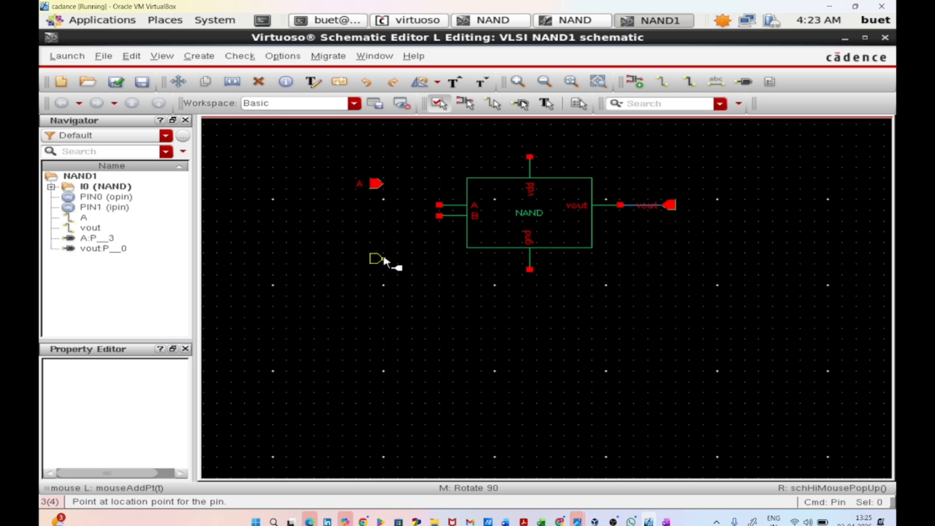
click(383, 258)
scroll(568, 177, up, 1)
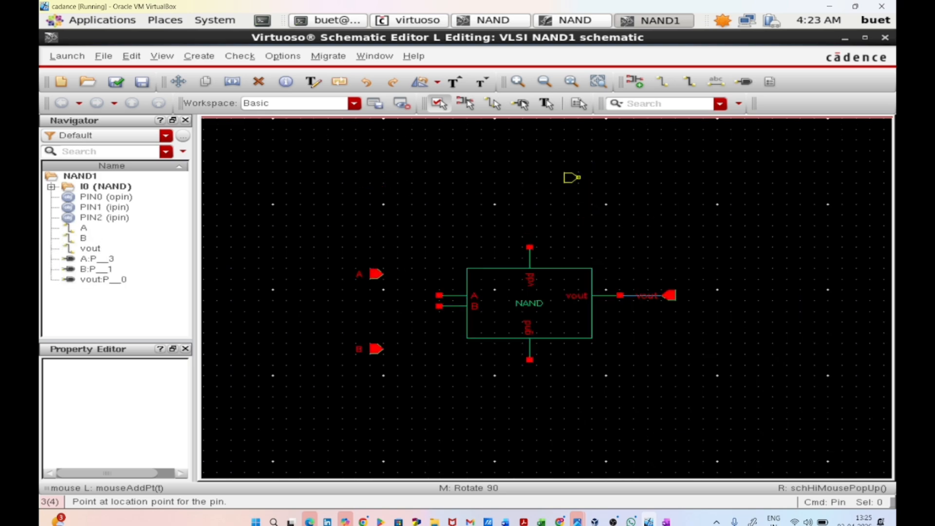
click(531, 198)
scroll(530, 209, down, 1)
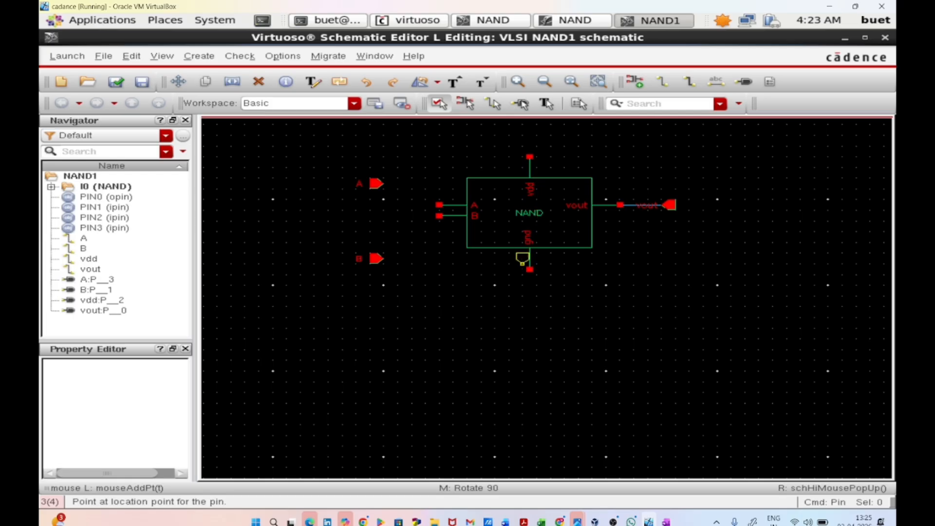
click(530, 327)
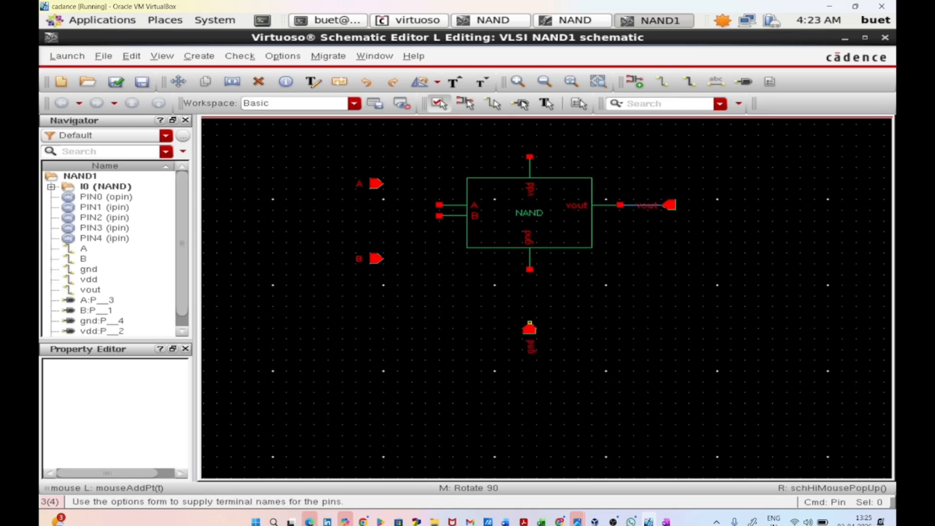
Step: Wire the gnd, B and A pins to the matching terminals of the NAND symbol
key(w)
click(530, 328)
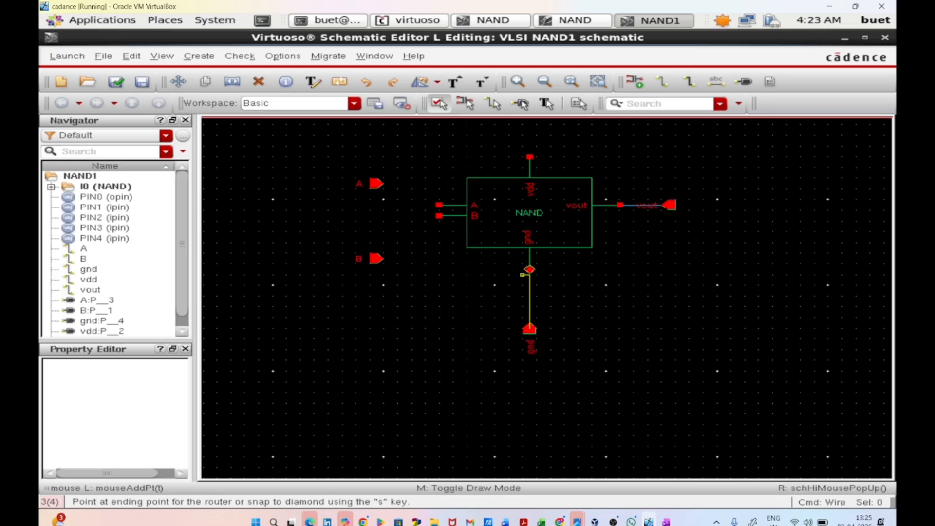
click(519, 263)
key(p)
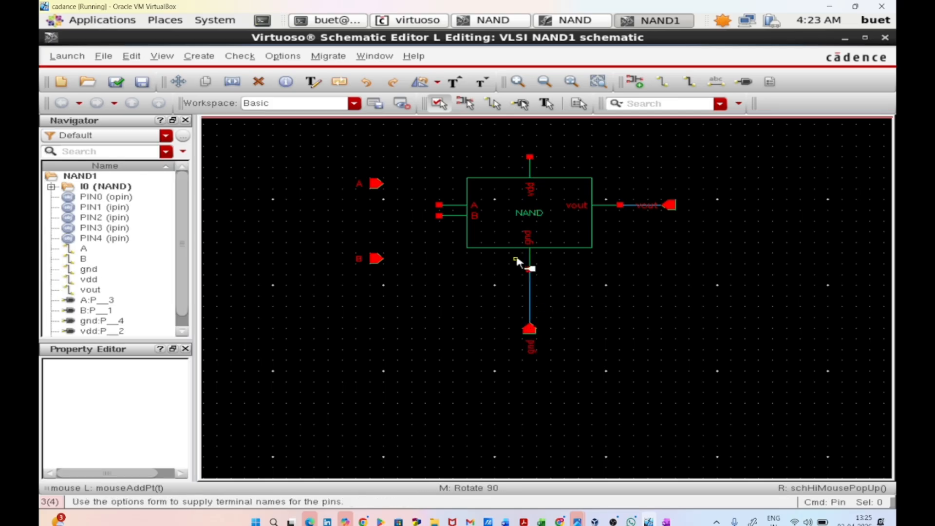
key(w)
click(378, 259)
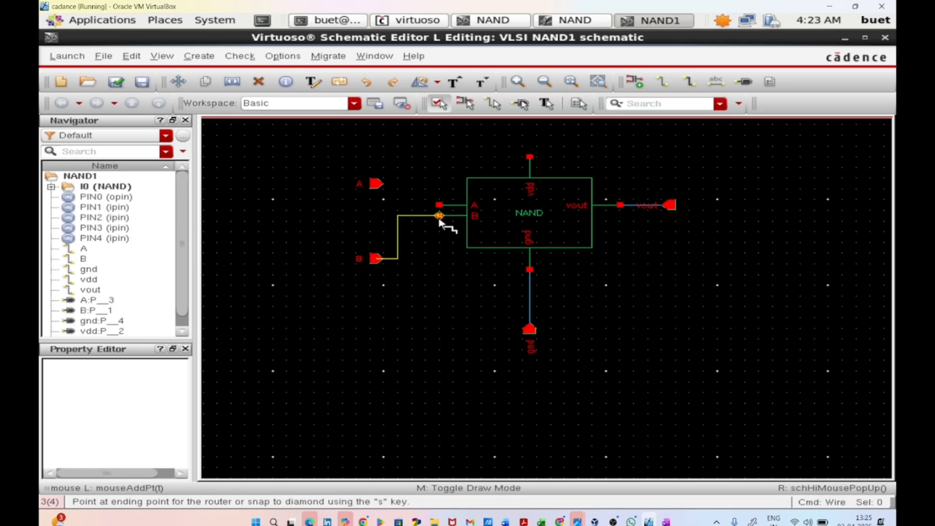
click(439, 216)
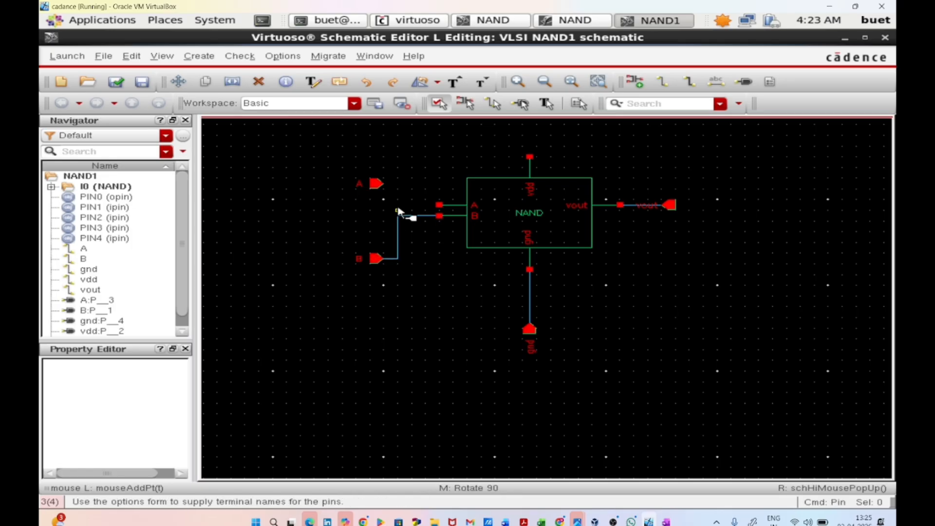
click(378, 184)
click(439, 205)
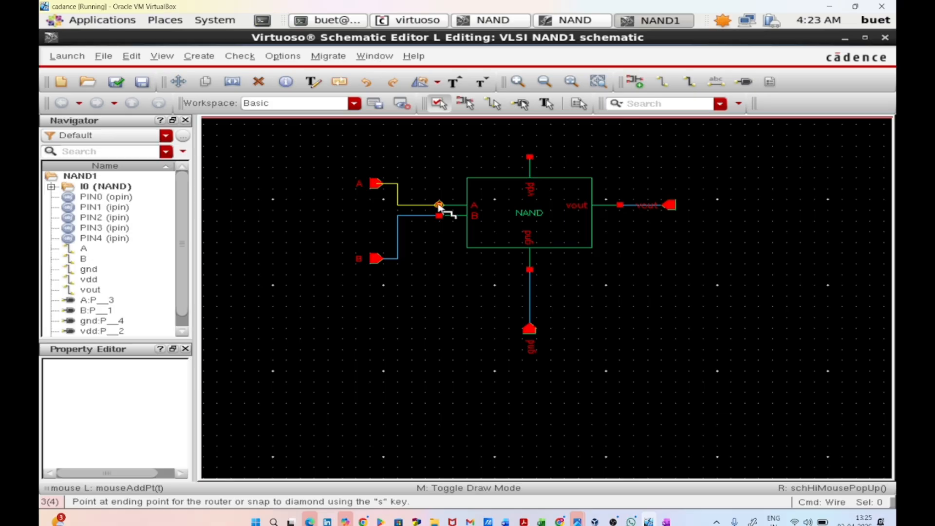
Step: Wire the vdd pin to the vdd terminal above the NAND symbol
key(f)
key(Up)
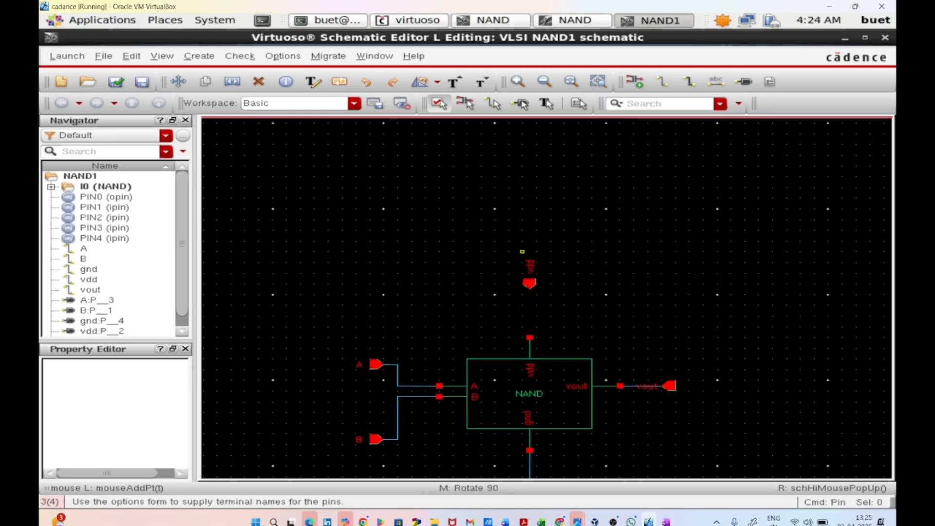
key(w)
click(529, 283)
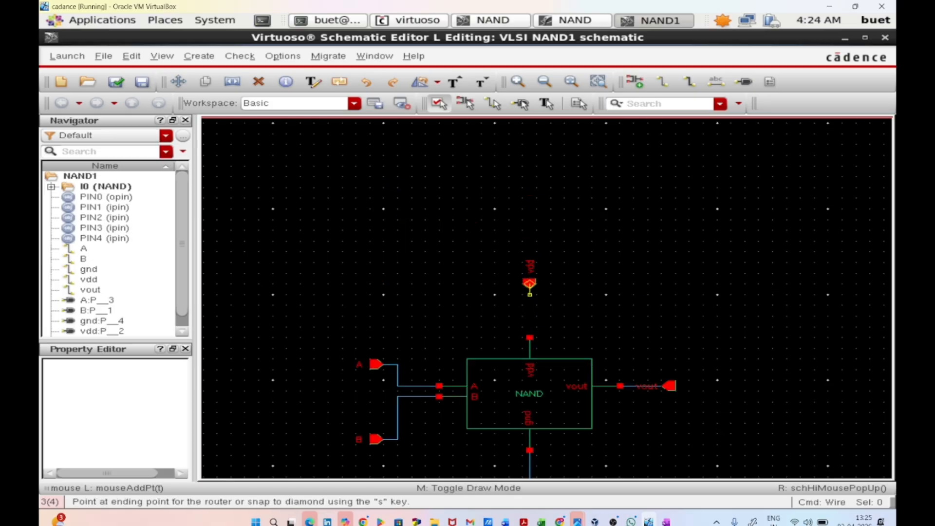
click(529, 337)
key(p)
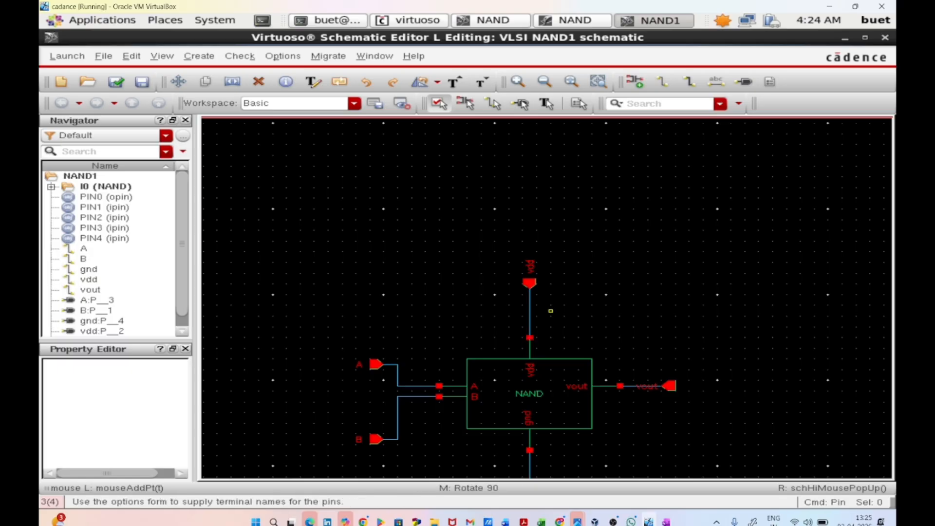
Step: Check and save the NAND1 schematic, and move its restored window aside to bring the Virtuoso log forward
key(Down)
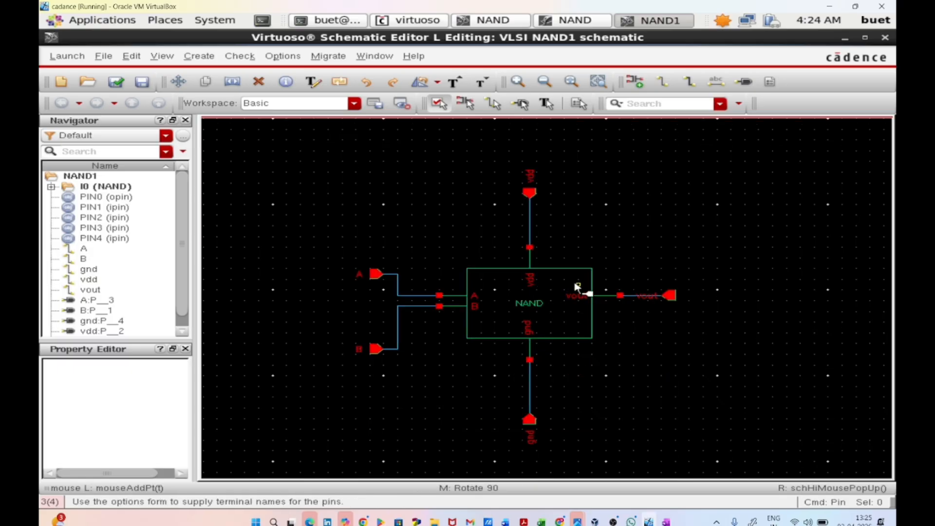
key(f)
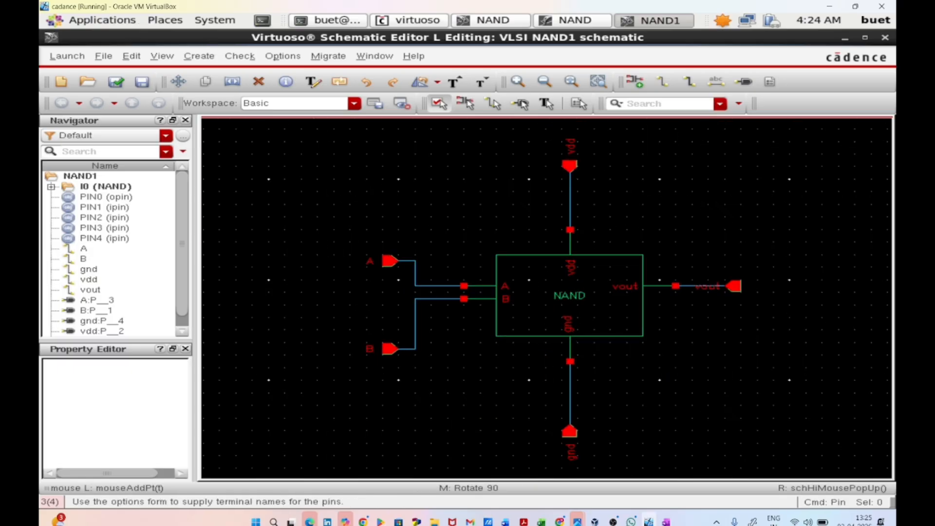
click(115, 82)
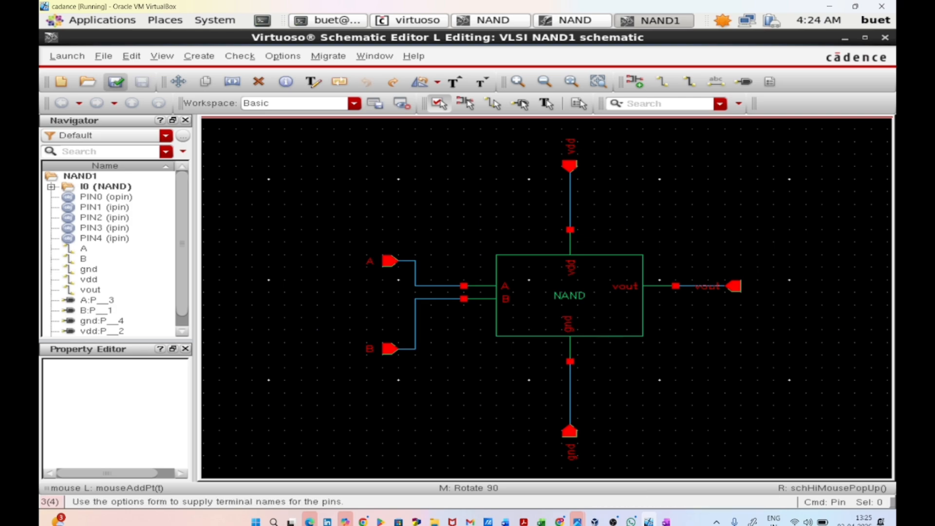
click(862, 38)
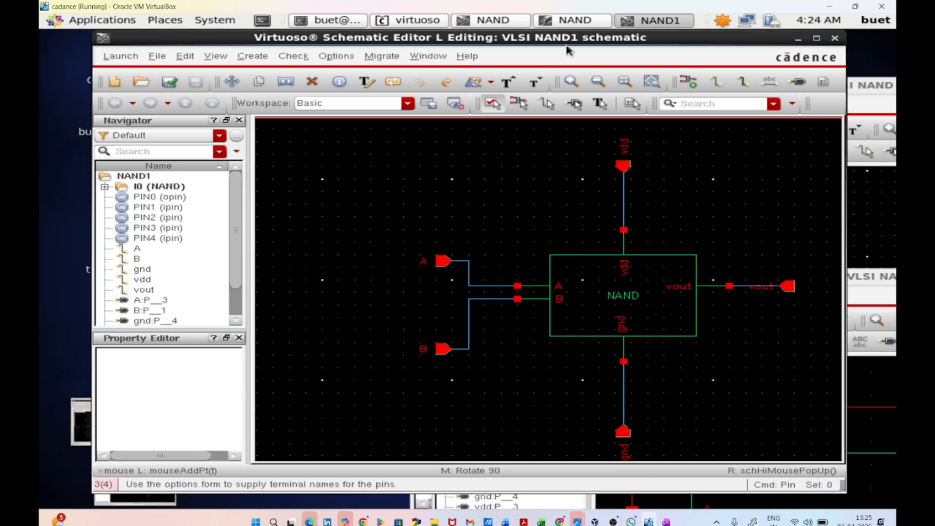
drag(437, 41, 824, 120)
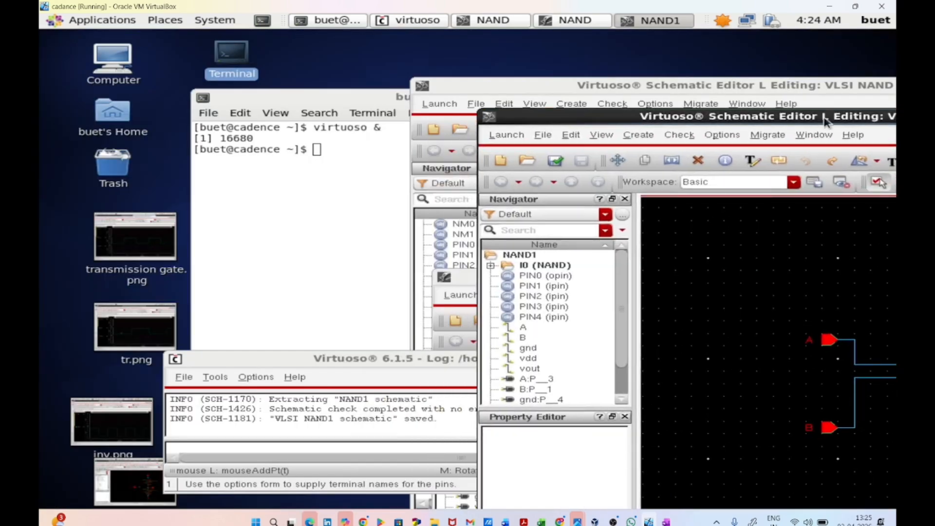
click(295, 387)
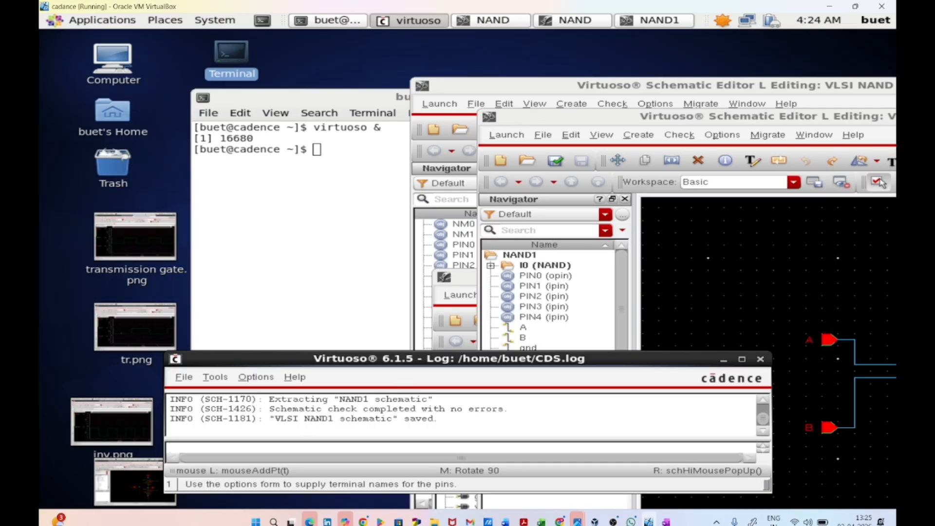
Step: Bring the NAND1 schematic window back into view and launch ADE L for it
drag(551, 115, 270, 69)
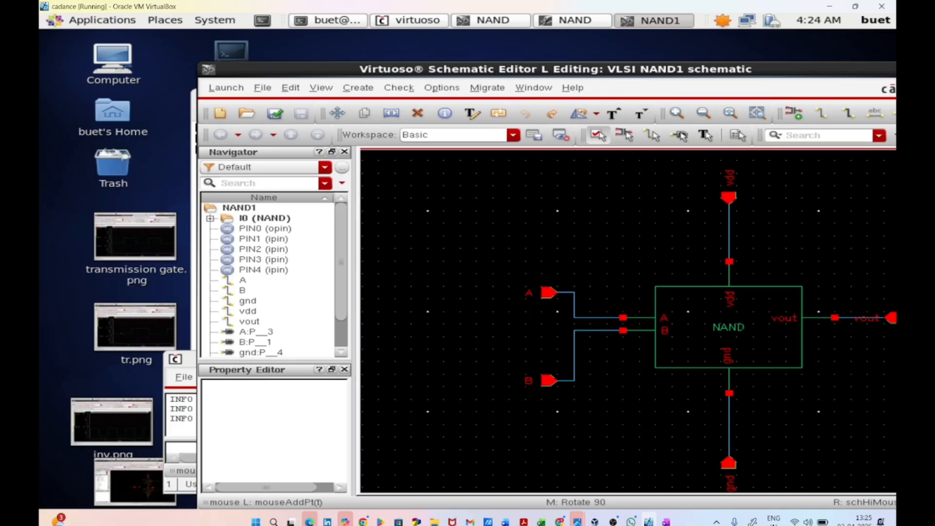
click(226, 88)
click(242, 108)
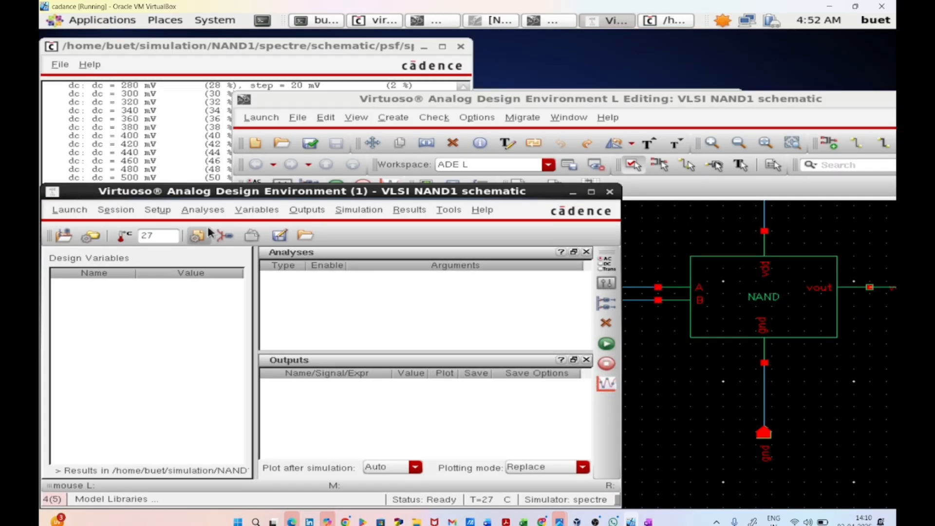
Step: Open the analog stimuli setup and enable the gnd input as a dc voltage source of 0
click(224, 236)
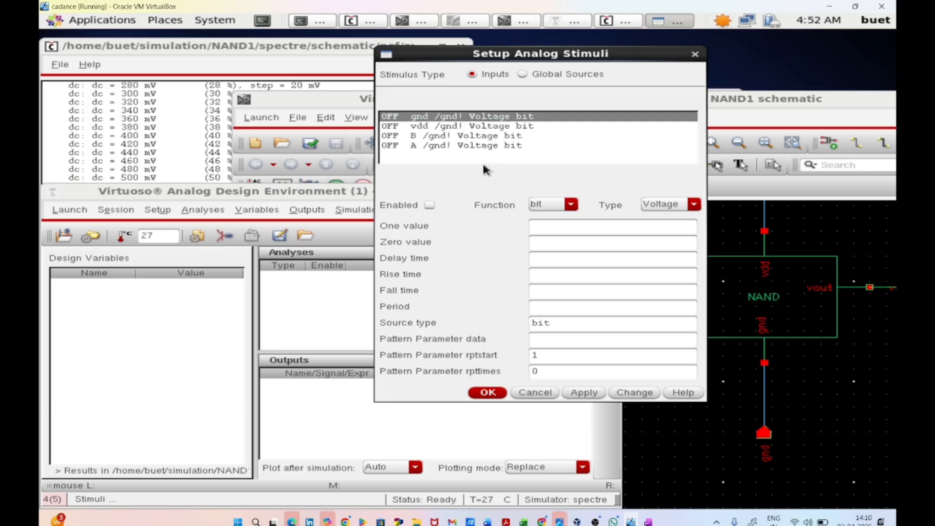
click(547, 206)
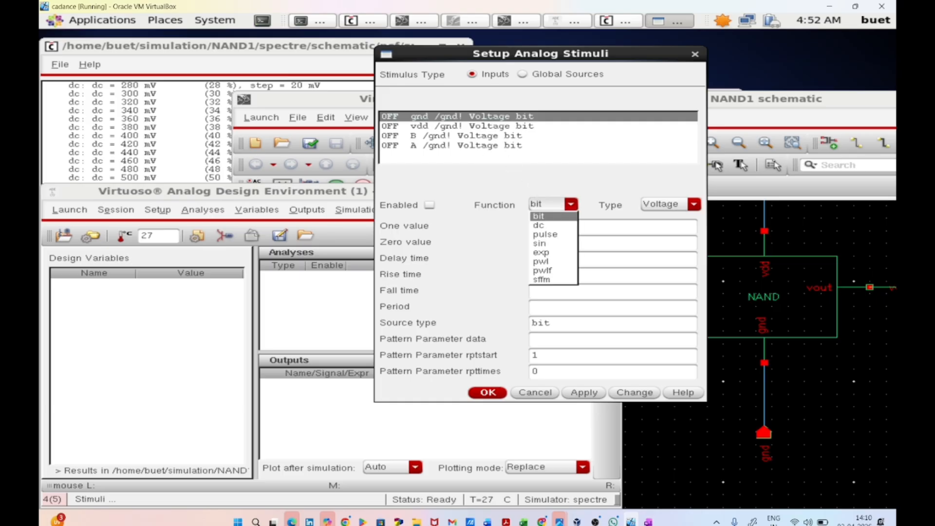
click(540, 225)
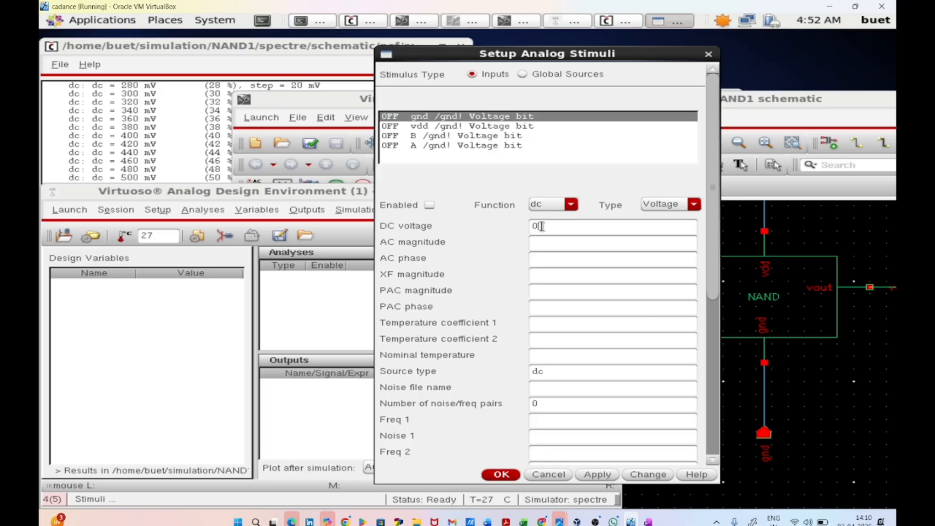
click(428, 205)
click(596, 478)
Step: Enable the vdd input as a dc voltage source with a DC voltage of 1 and apply it
click(513, 136)
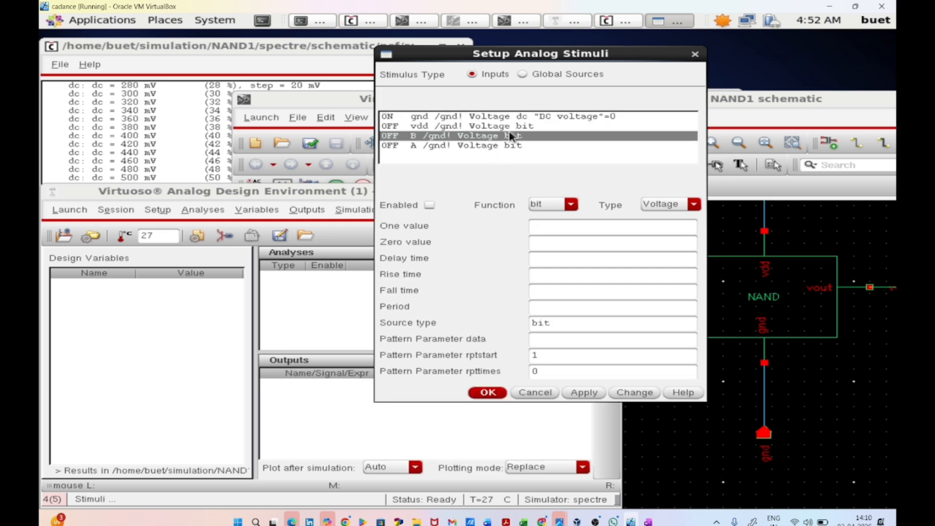
click(516, 126)
click(570, 204)
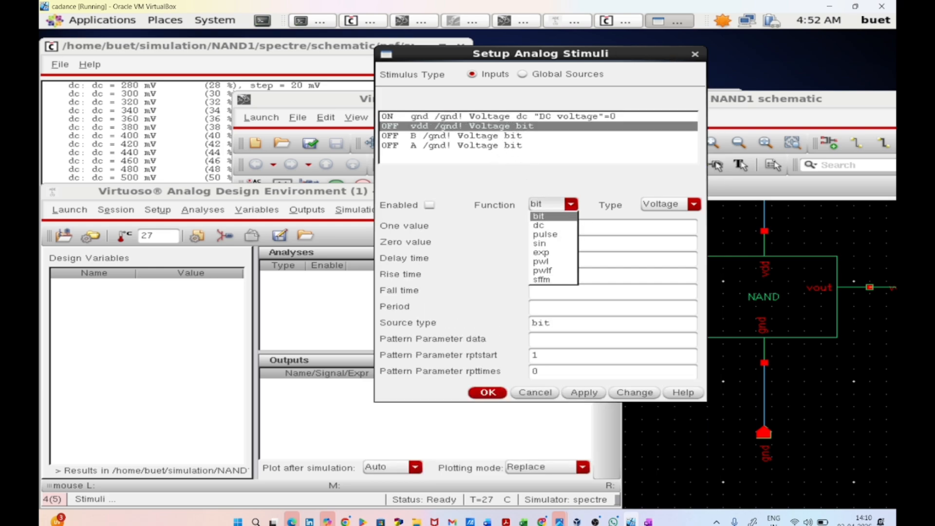
click(543, 225)
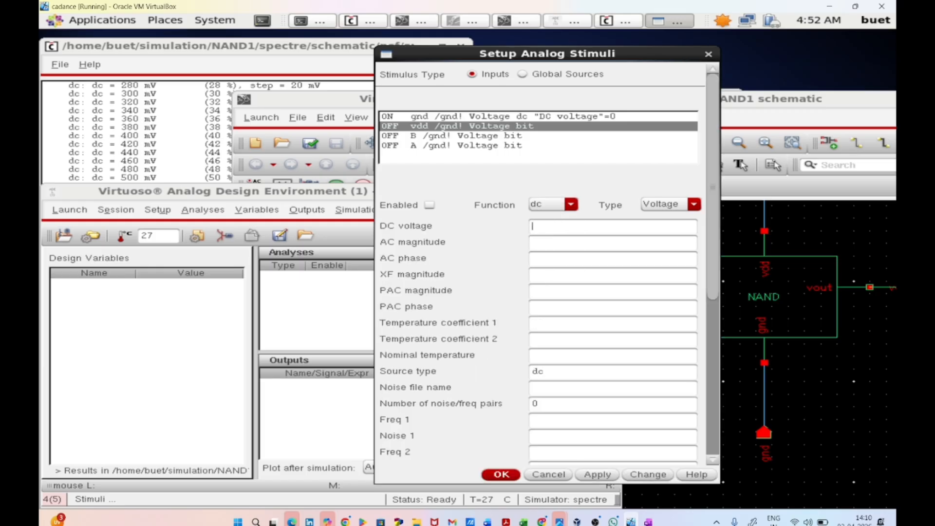
text(1)
click(429, 205)
click(598, 474)
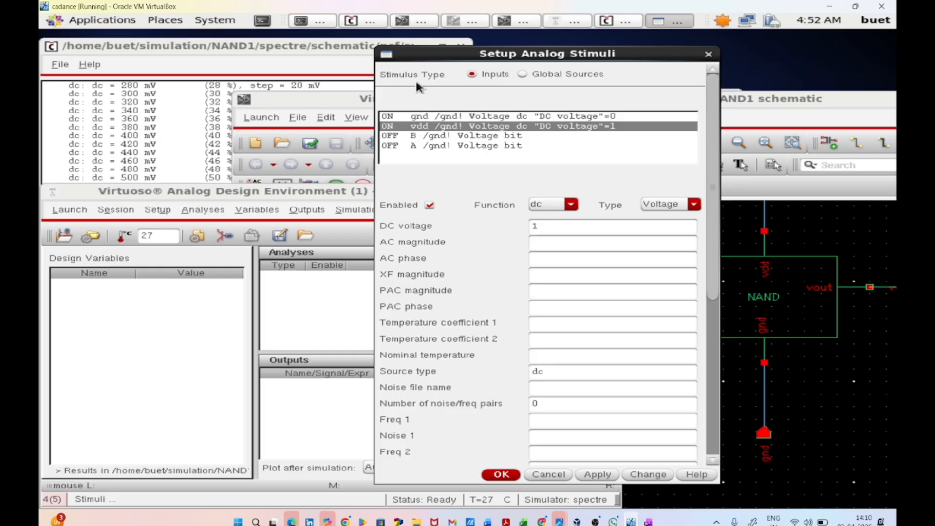
Step: Enable input A as a pulse voltage source with Voltage 1 of 0, Voltage 2 of 1, period 40n and pulse width 20n, and apply it
click(463, 146)
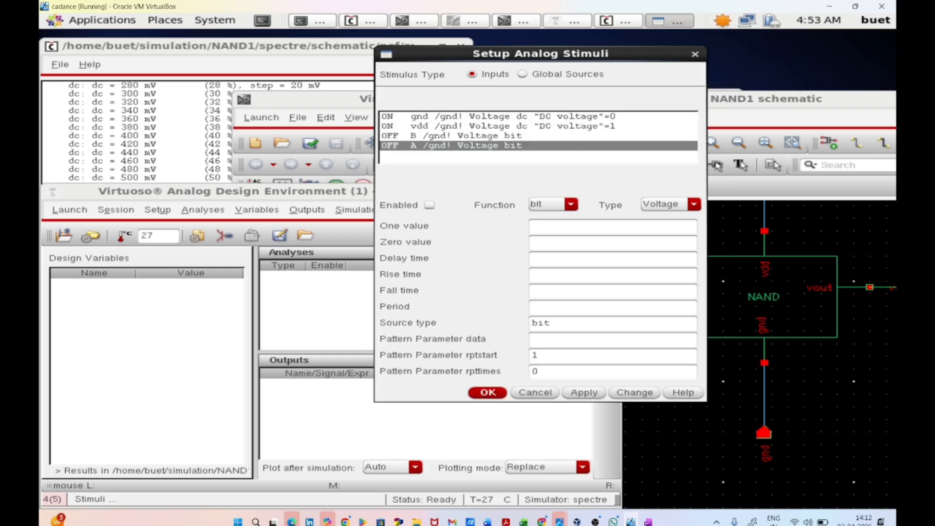
click(530, 204)
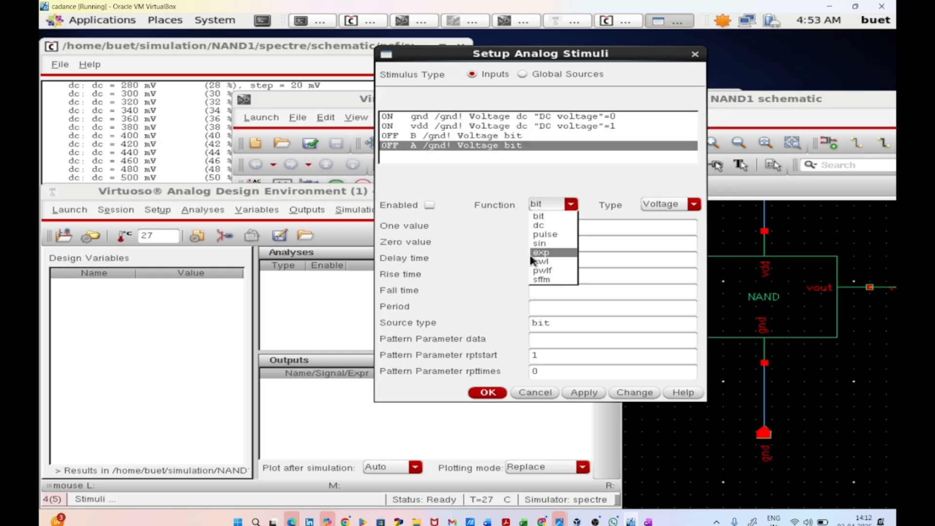
click(540, 233)
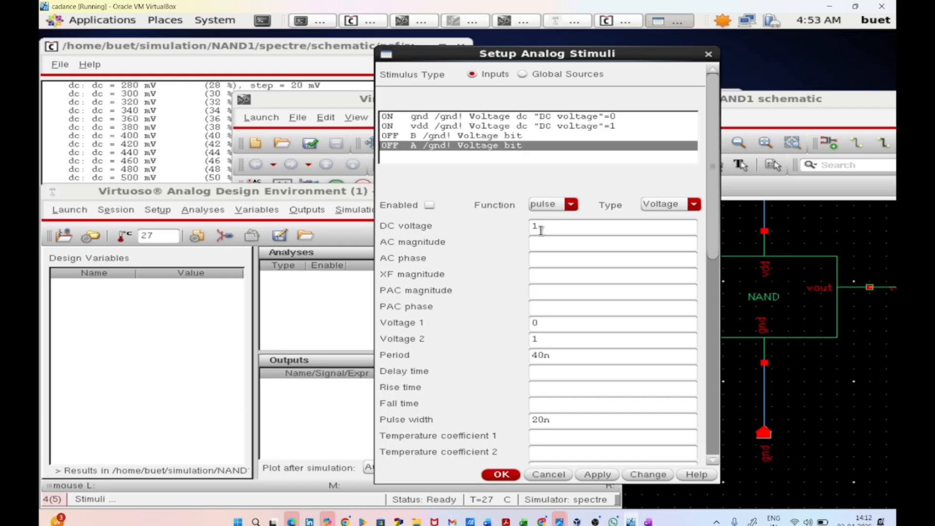
double_click(535, 323)
drag(560, 357, 512, 356)
click(431, 205)
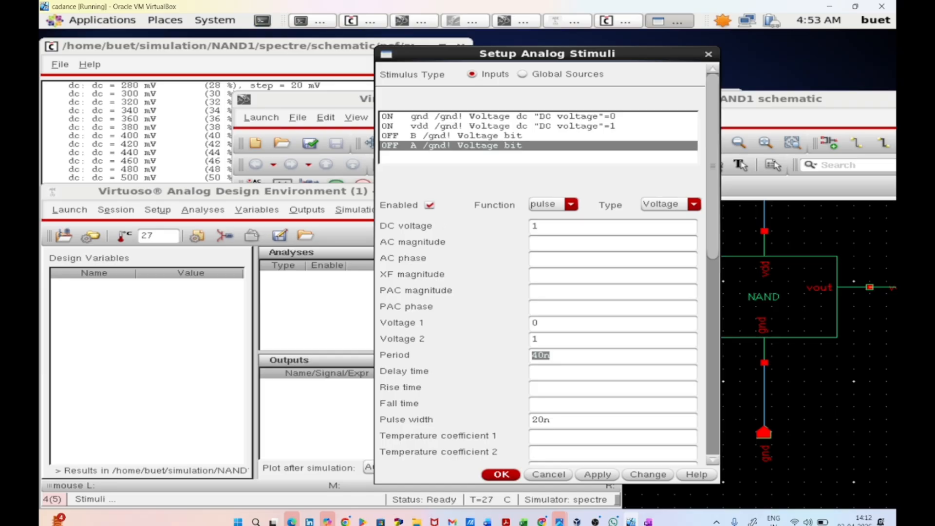
click(598, 475)
click(429, 136)
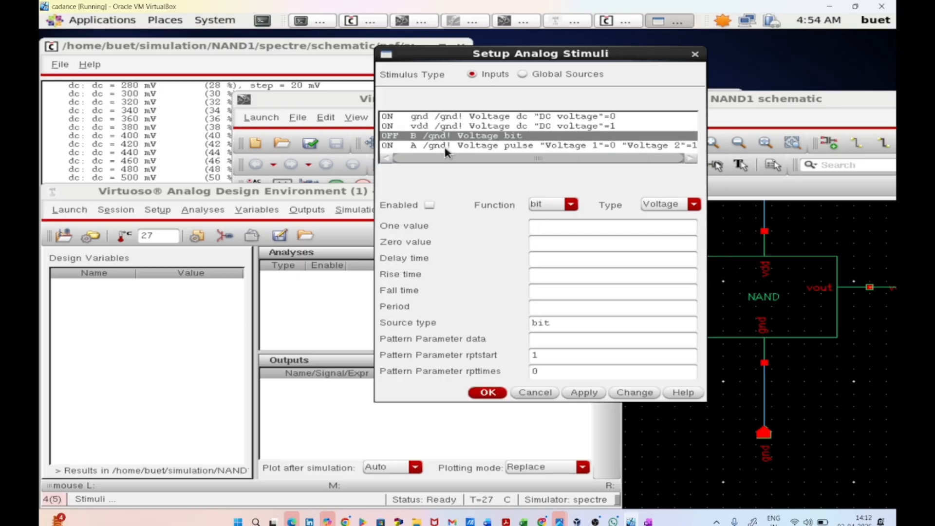
click(557, 206)
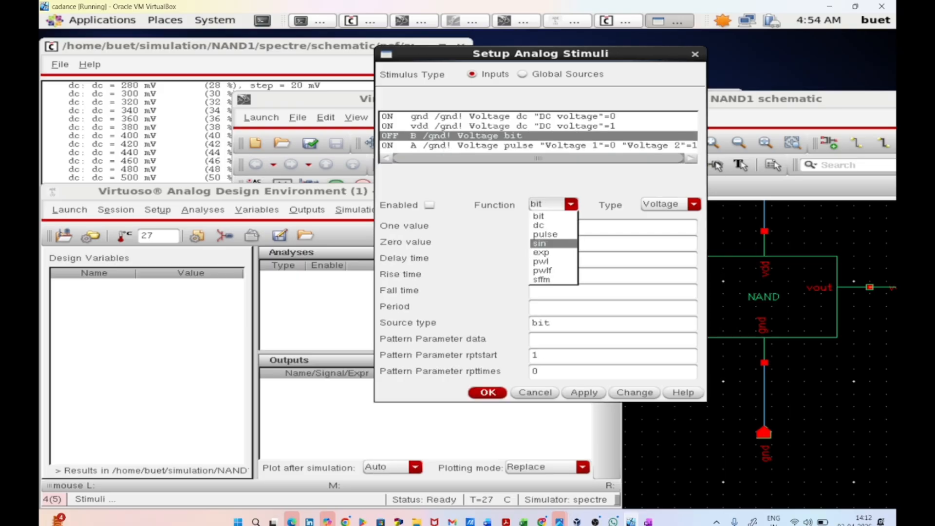
click(554, 235)
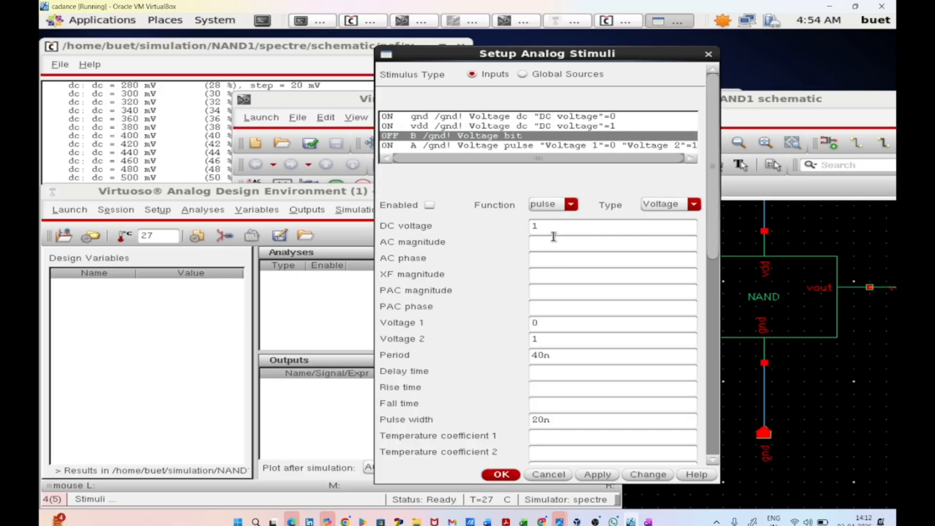
click(508, 146)
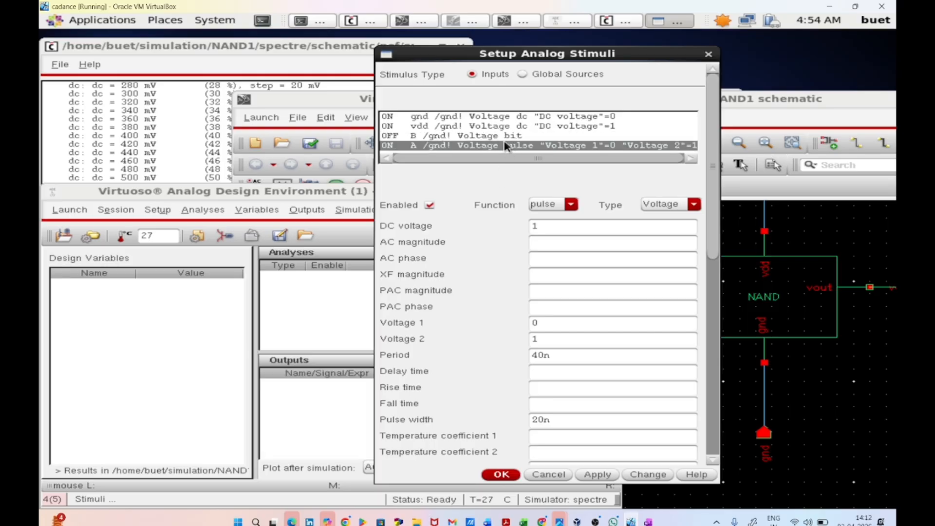
Step: Define input B as a voltage pulse from 0 to 1 with period 20n and pulse width 10n, then apply and close the stimuli setup
click(509, 137)
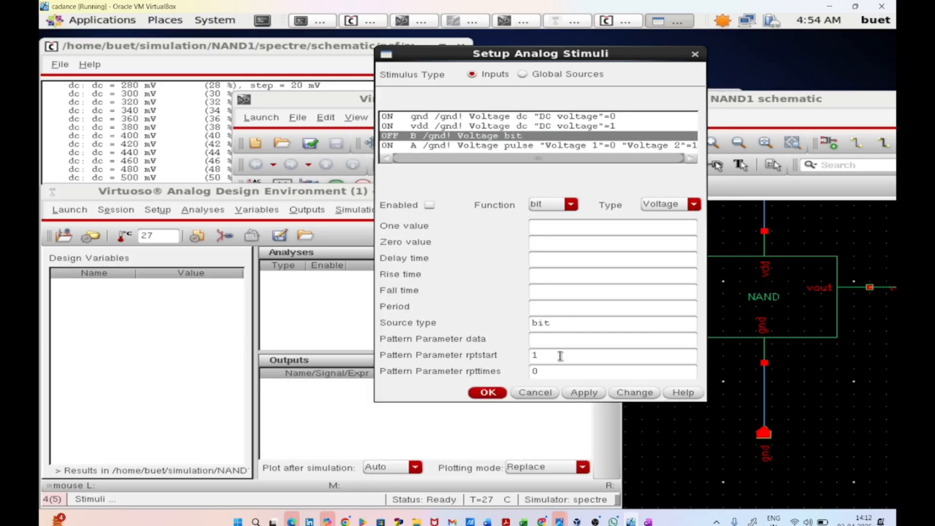
click(558, 204)
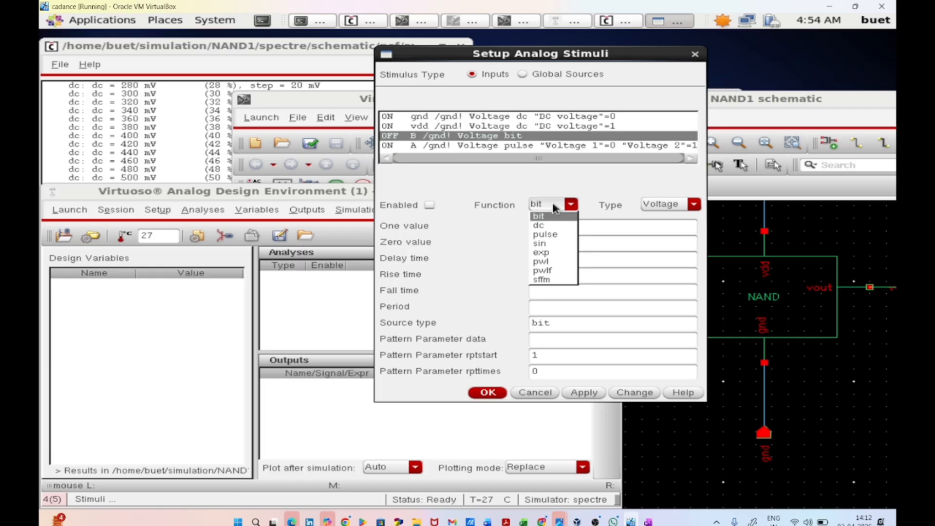
click(545, 235)
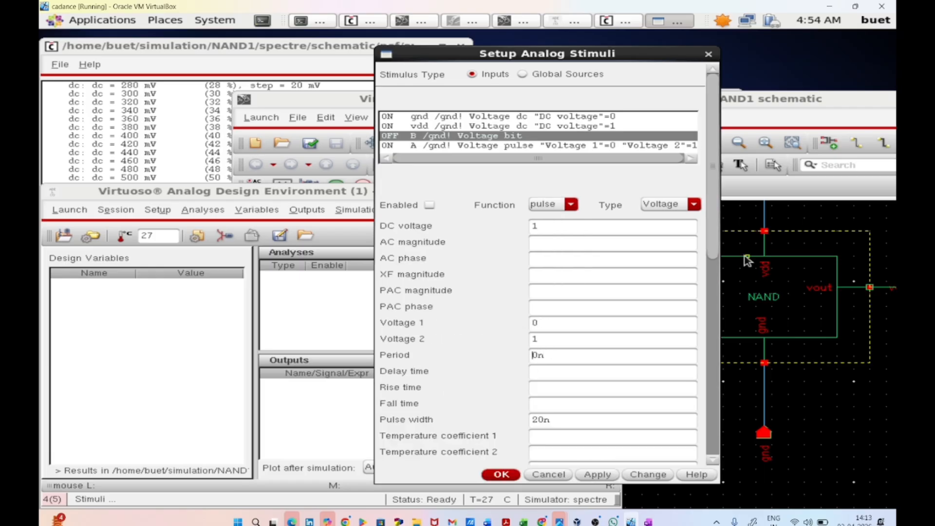
click(545, 416)
text(1)
click(583, 475)
click(504, 478)
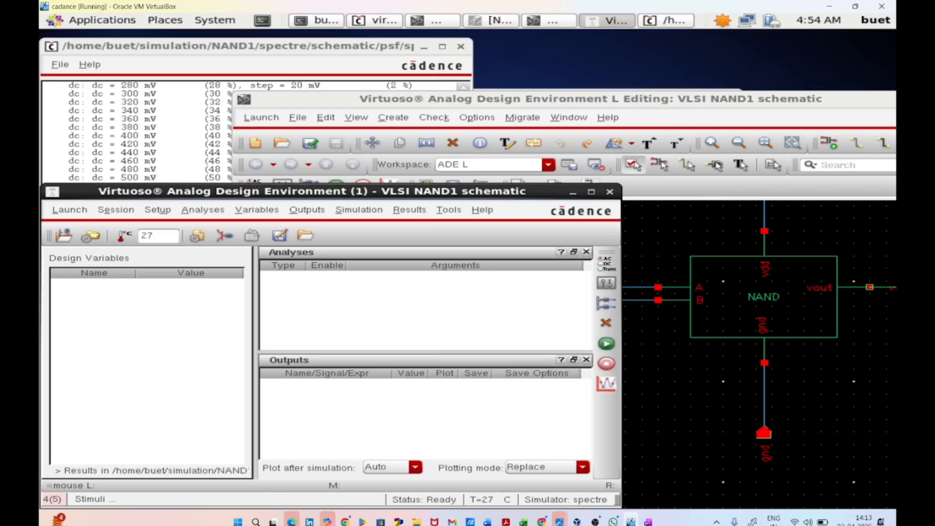
Step: Reopen the analog stimuli setup, review the pulse settings of inputs A and B, and enable the B source
click(224, 236)
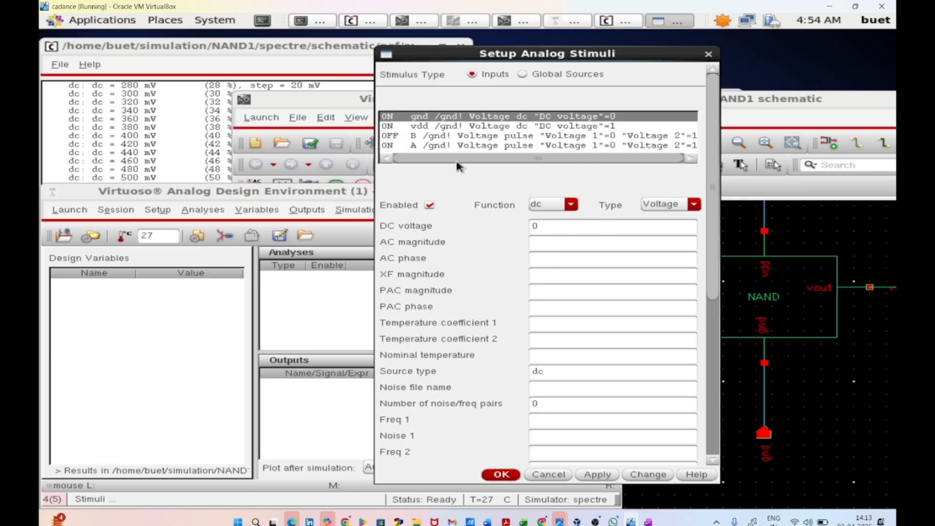
click(443, 135)
click(443, 145)
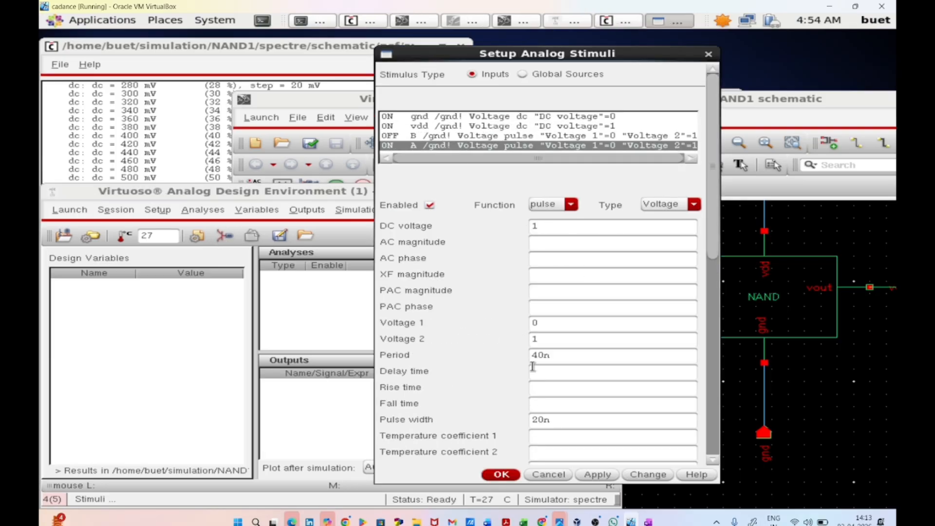
click(396, 136)
click(429, 205)
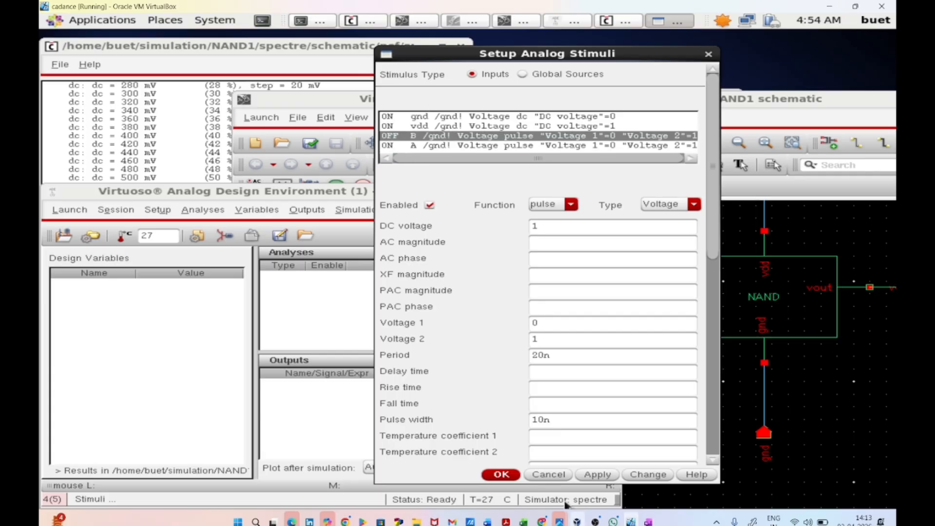
click(498, 475)
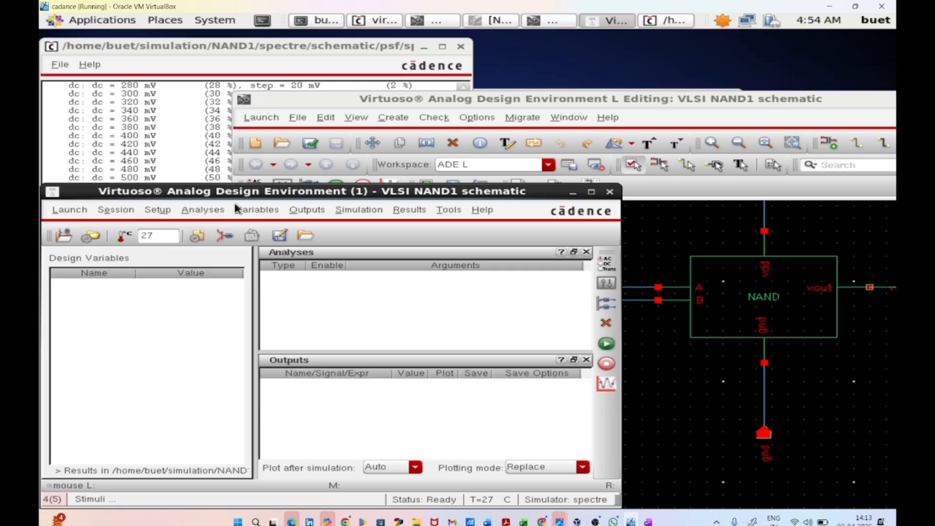
Step: Choose the A, B and vout nets on the NAND1 schematic as outputs to plot, and return to the ADE L window
click(307, 209)
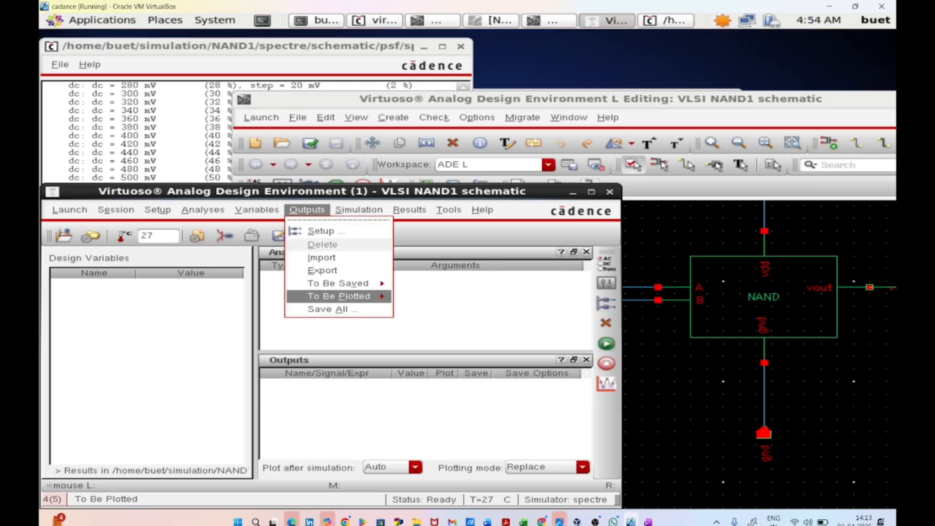
mouse_move(339, 296)
click(405, 305)
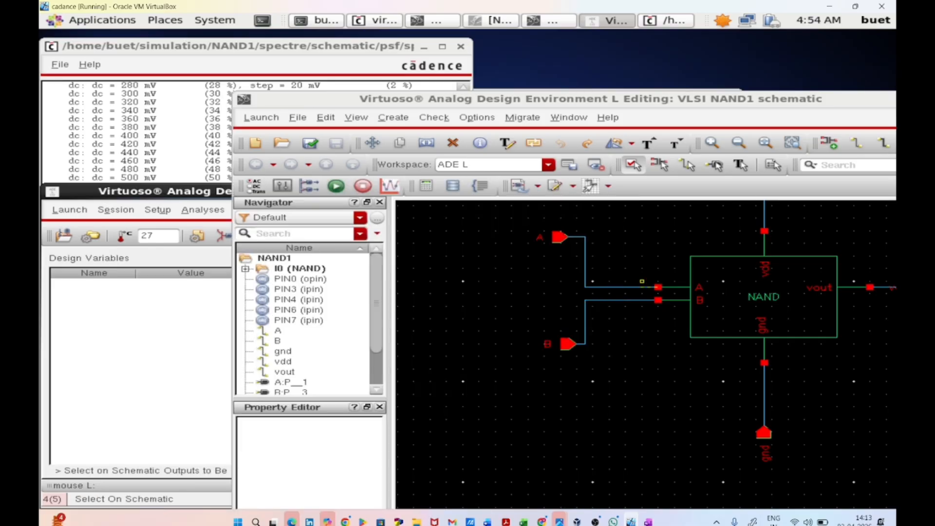
click(574, 237)
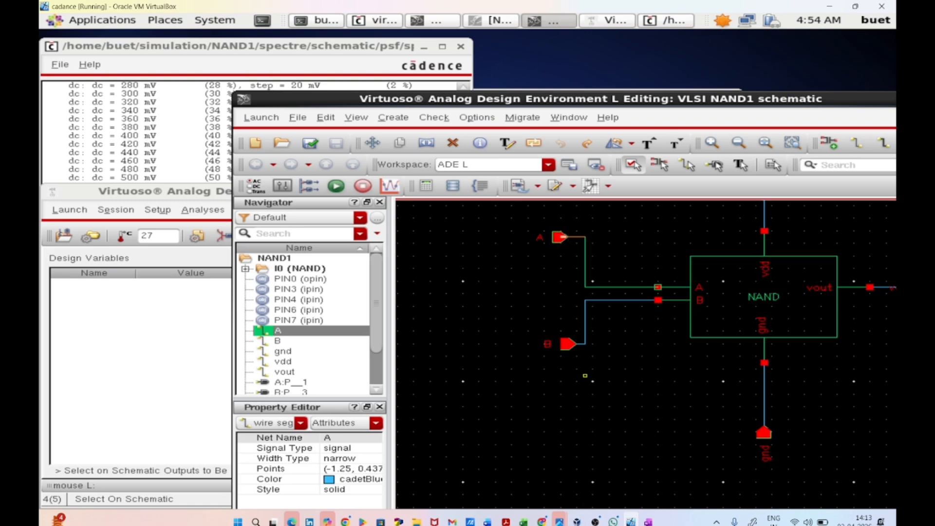
click(565, 350)
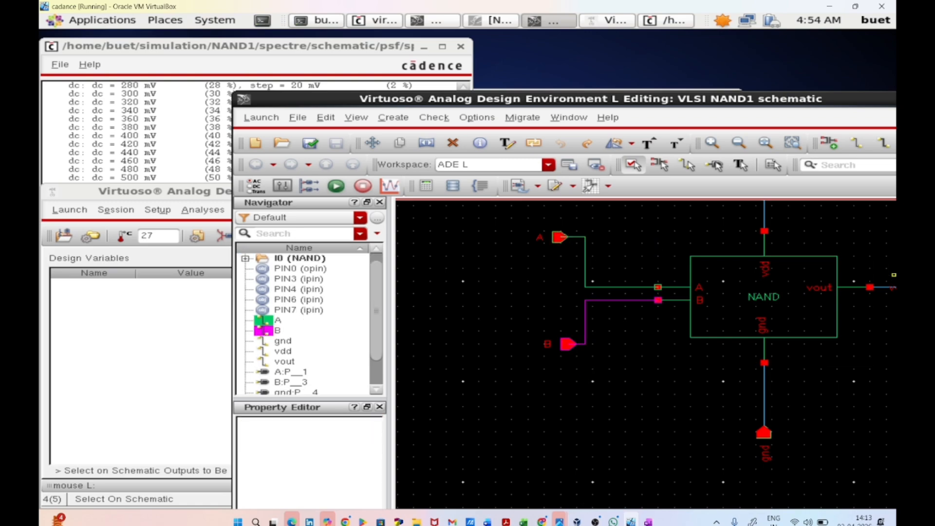
key(f)
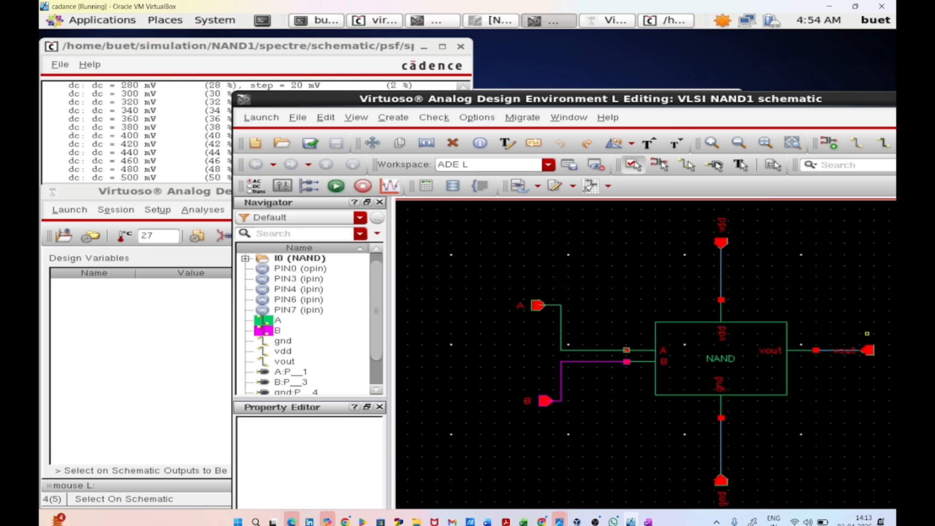
click(869, 351)
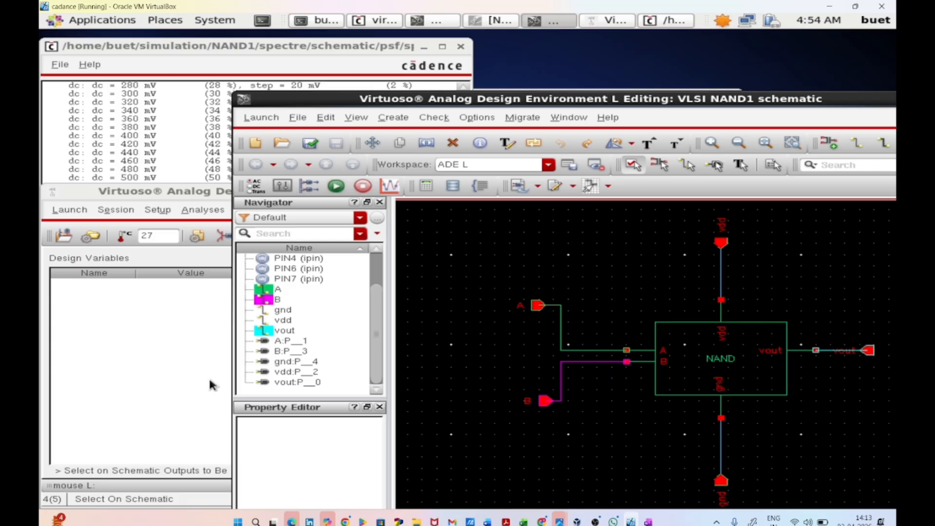
click(194, 375)
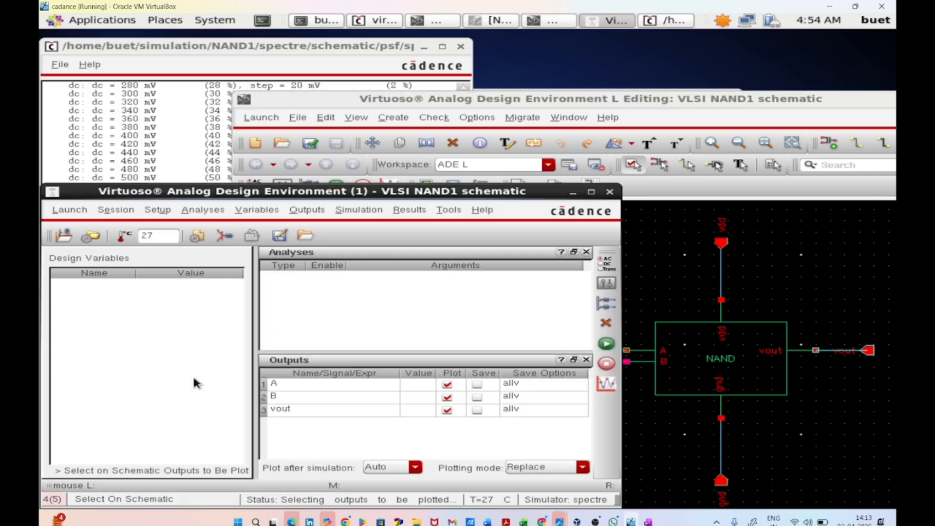
Step: Add a transient analysis with a stop time of 200n and moderate accuracy
click(218, 211)
click(220, 229)
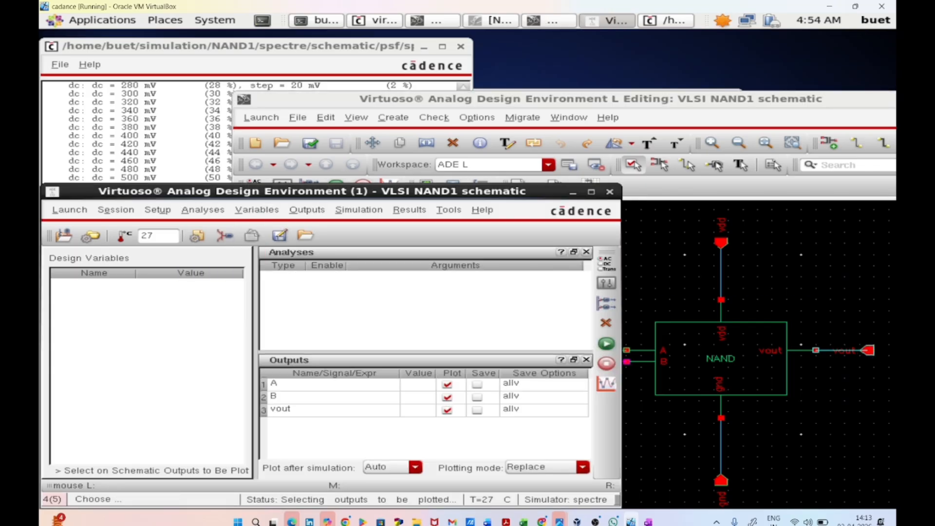
click(469, 78)
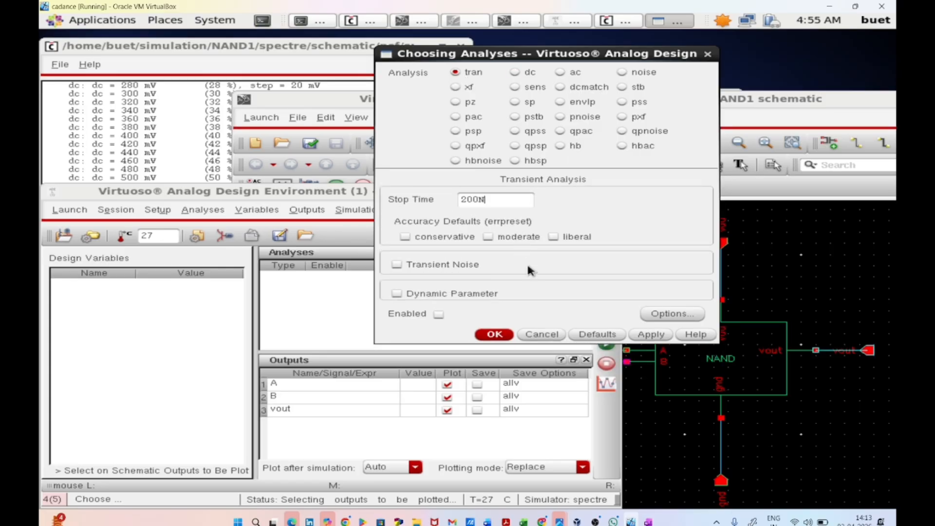
key(BackSpace)
text(n)
click(517, 240)
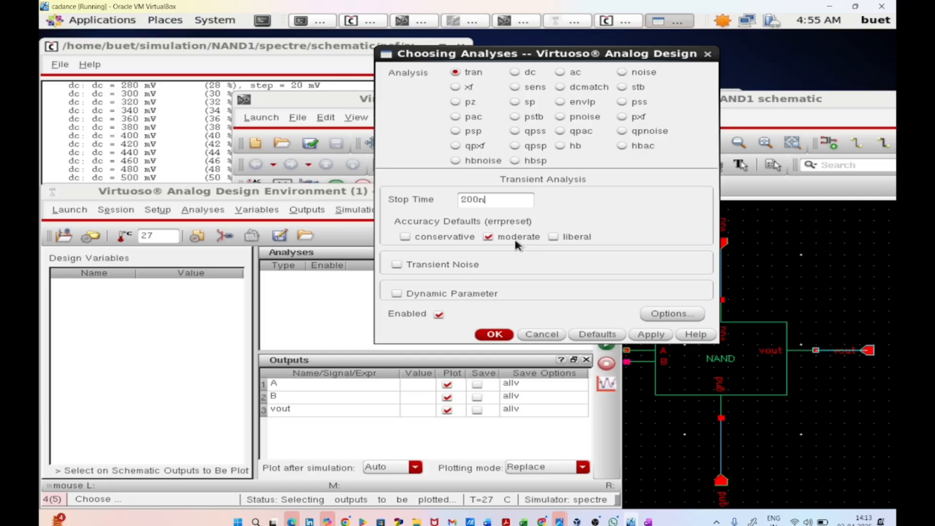
click(510, 334)
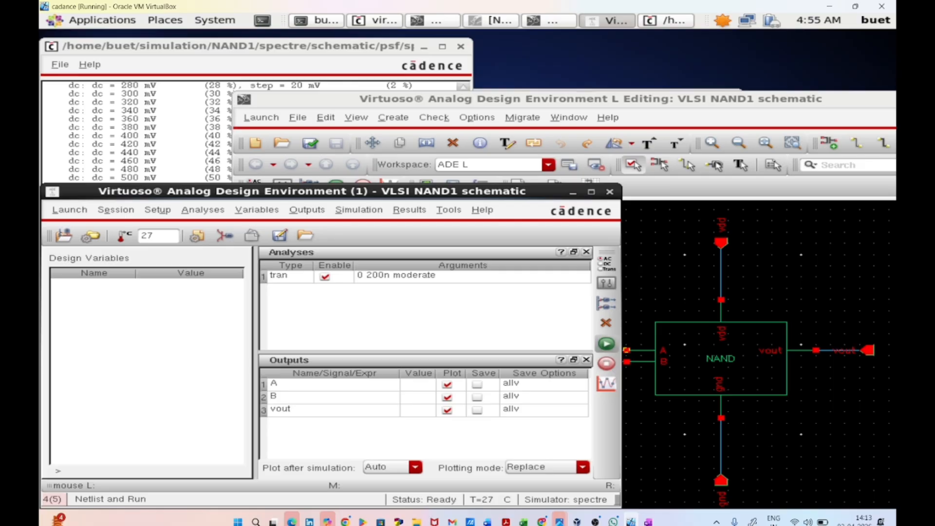
Step: Netlist and run the simulation, and split the A, B and vout waveforms into separate strips
click(606, 344)
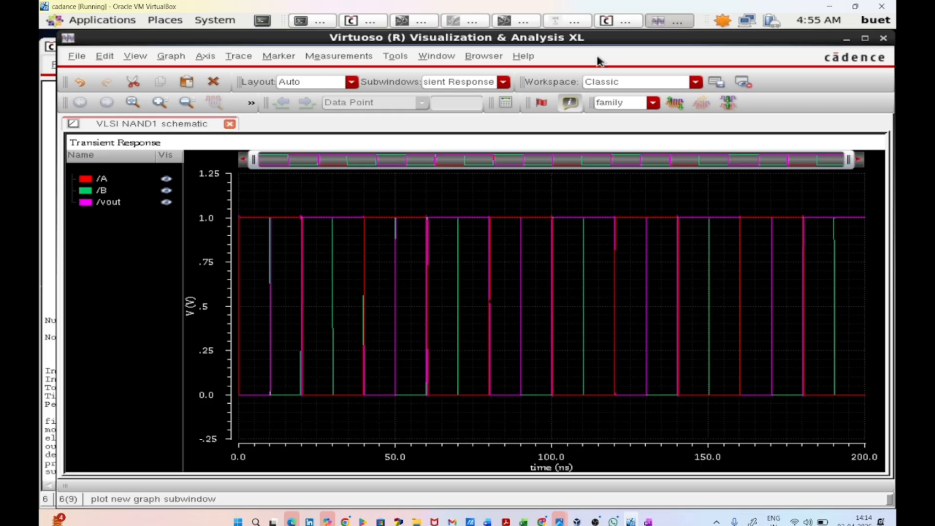
click(675, 103)
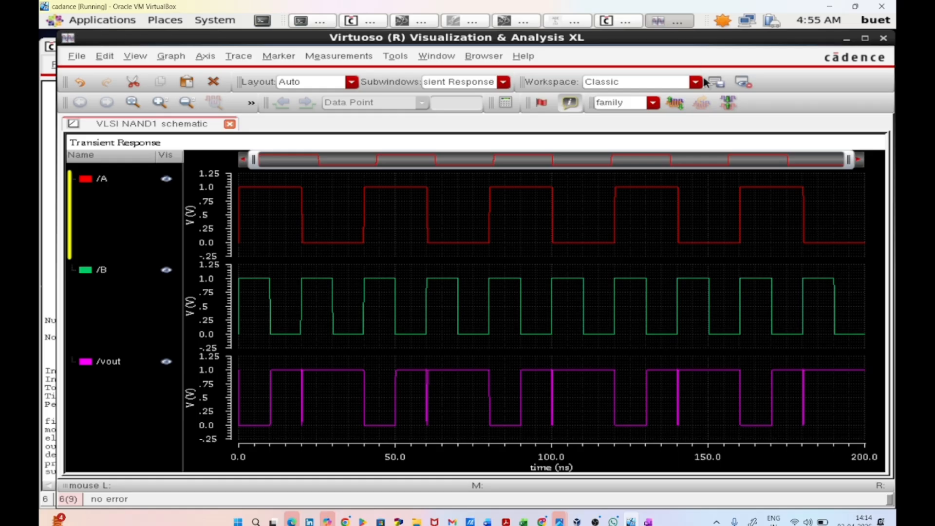
Step: Narrow the plotted time range to about the first 39 ns to examine the waveforms, and minimize the waveform window
drag(848, 159, 413, 161)
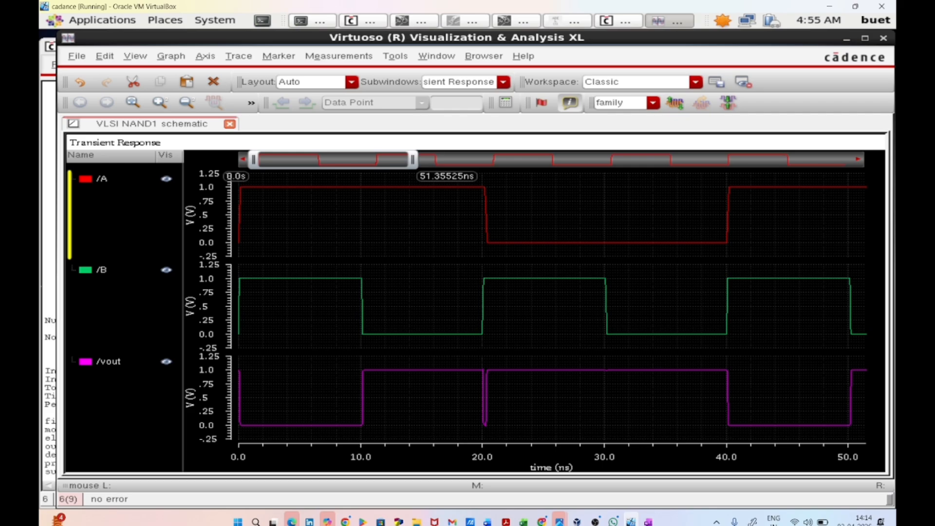
drag(413, 161, 411, 161)
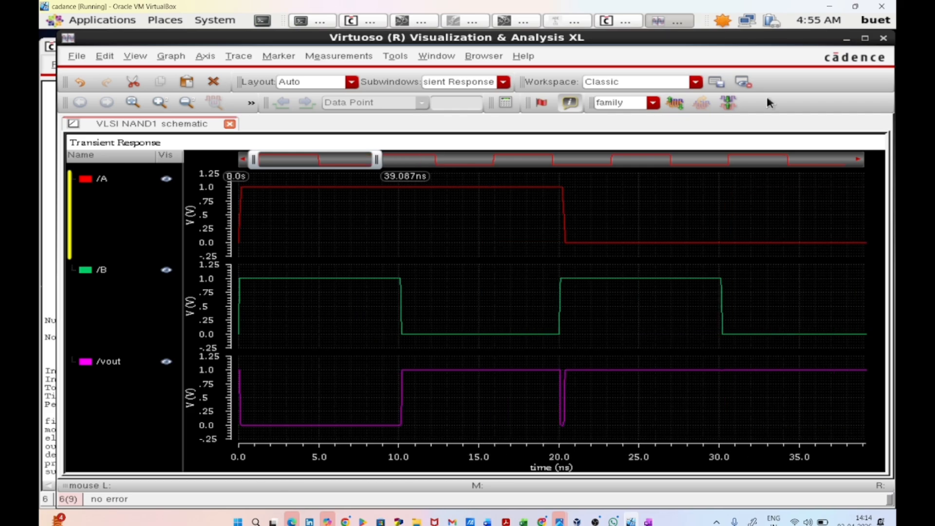
click(845, 39)
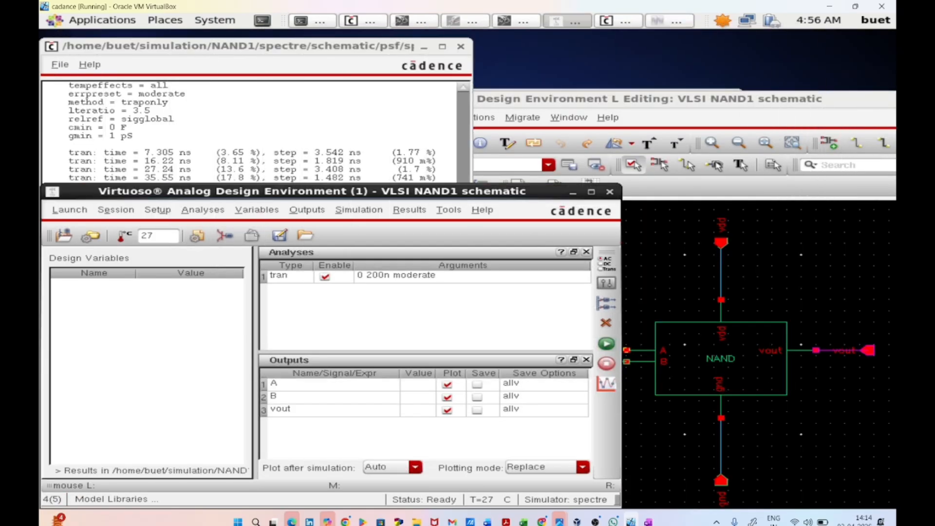
click(203, 210)
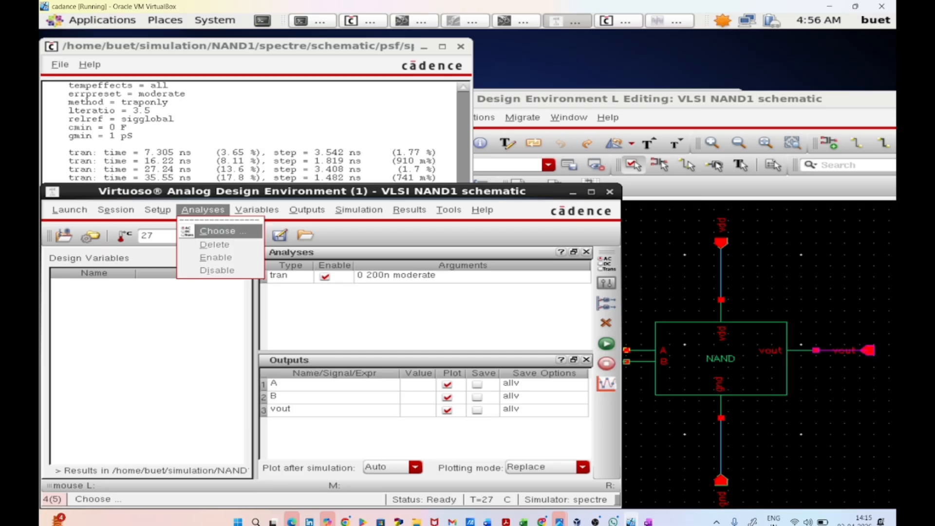
click(223, 232)
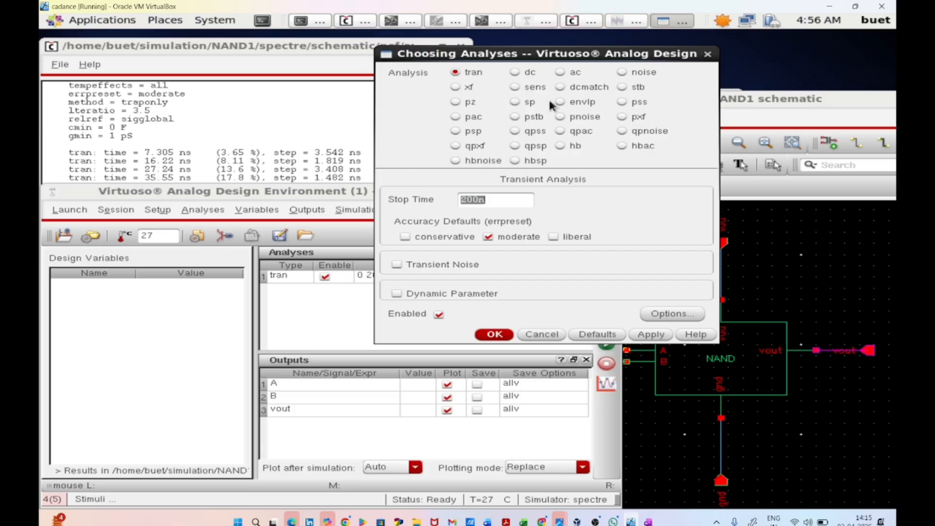
click(527, 73)
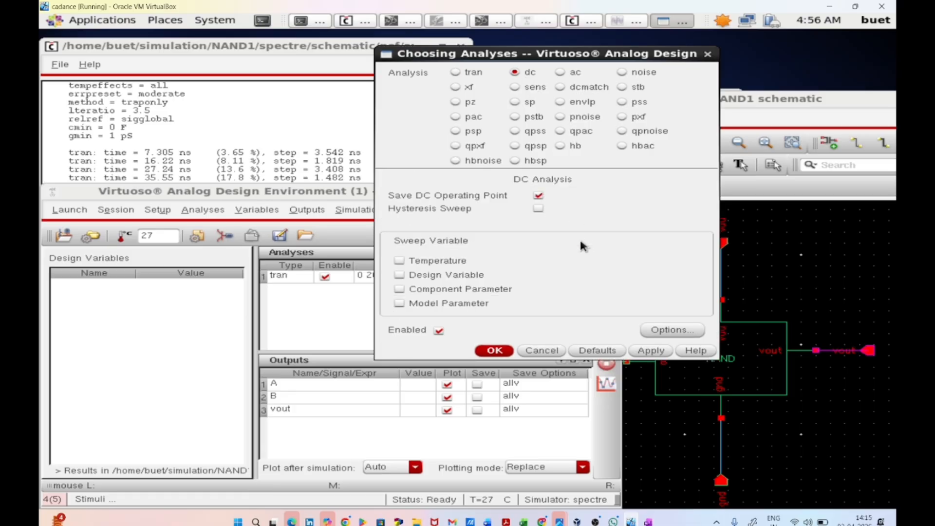
click(467, 289)
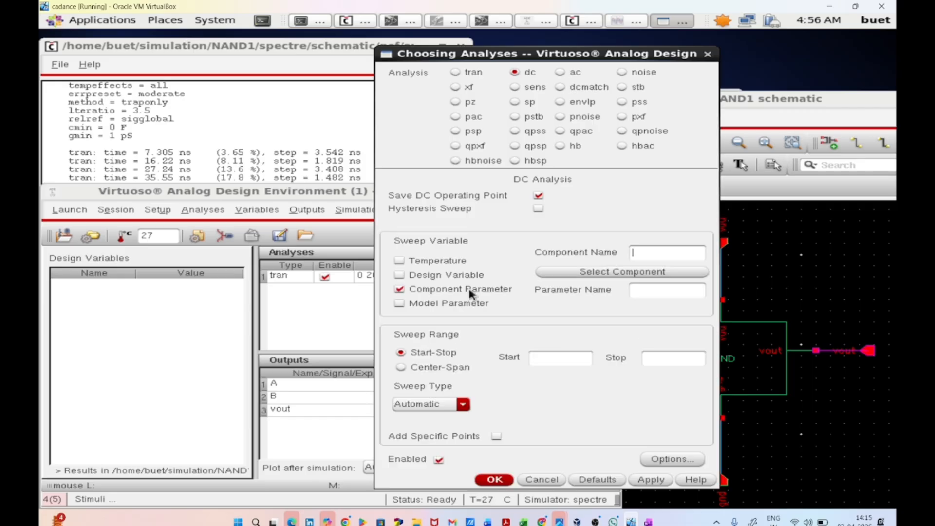
click(577, 270)
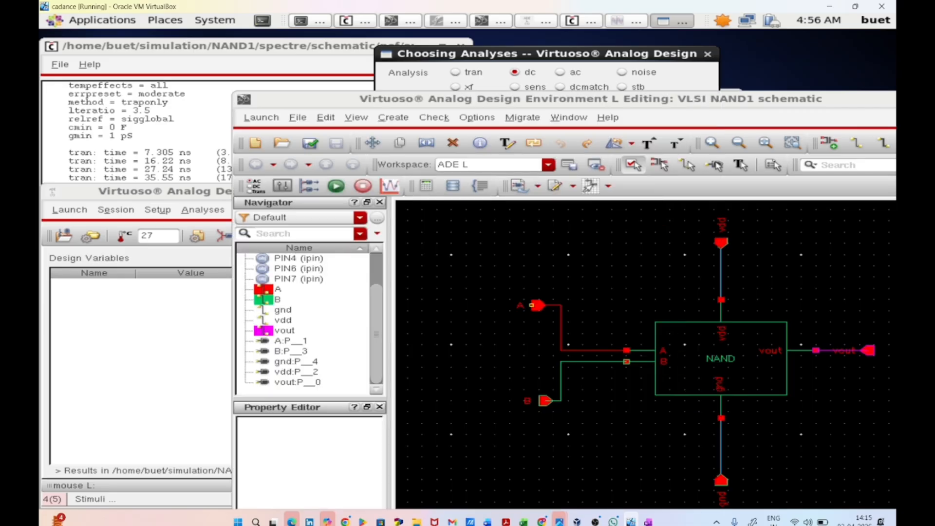
click(534, 307)
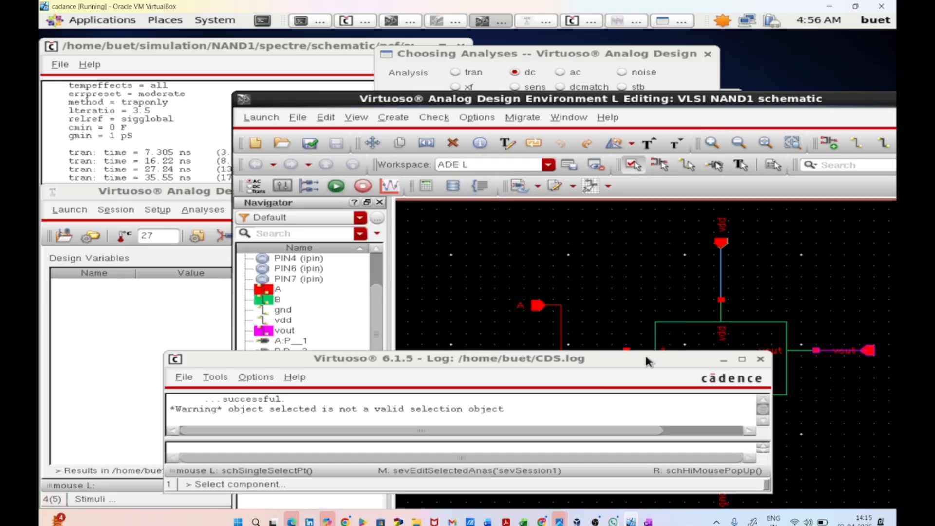
click(416, 71)
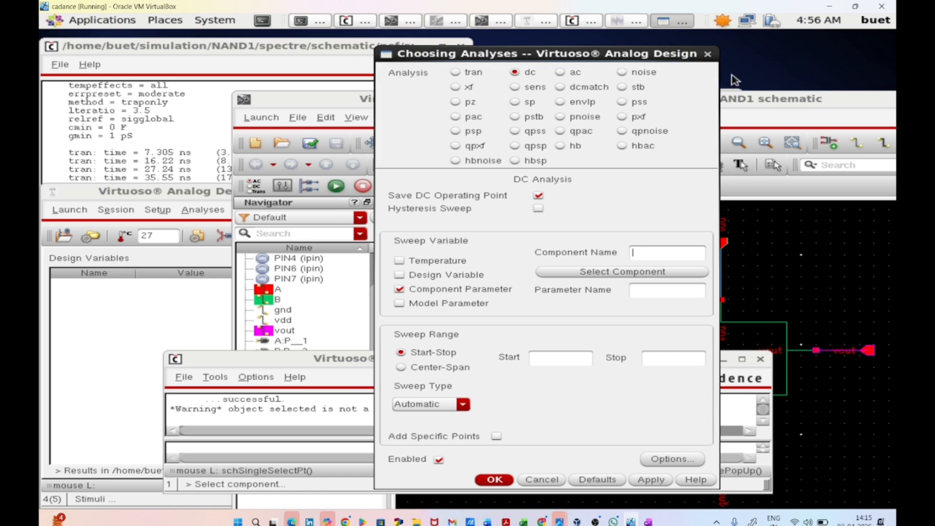
click(707, 54)
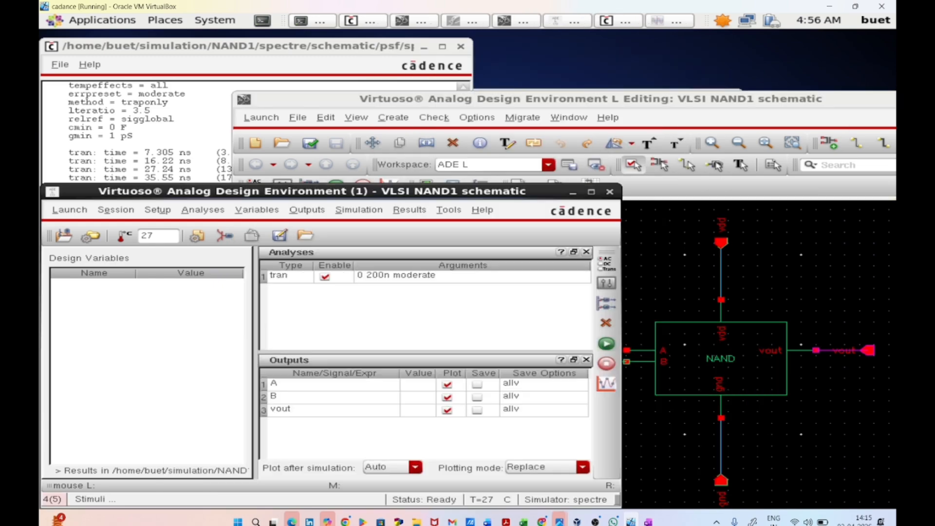
Step: Delete the vout, A and B outputs from the ADE L outputs list
click(222, 312)
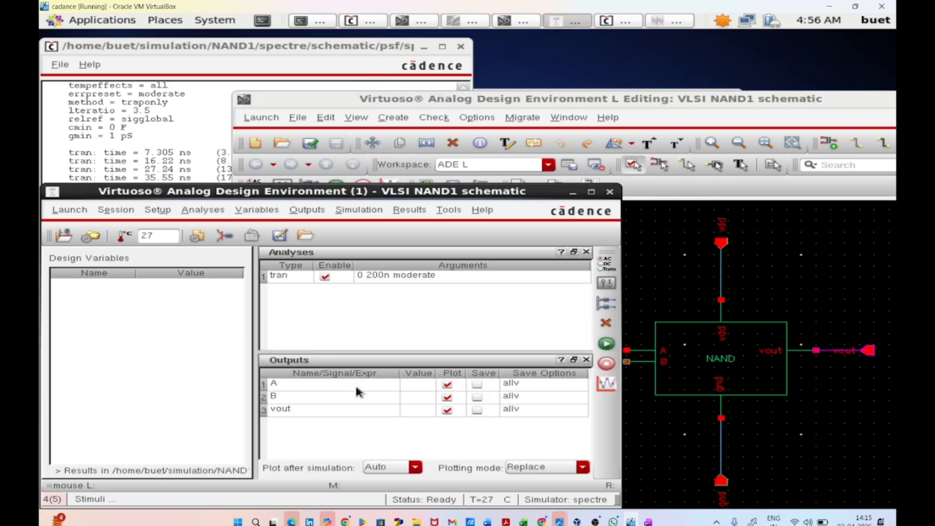
click(358, 412)
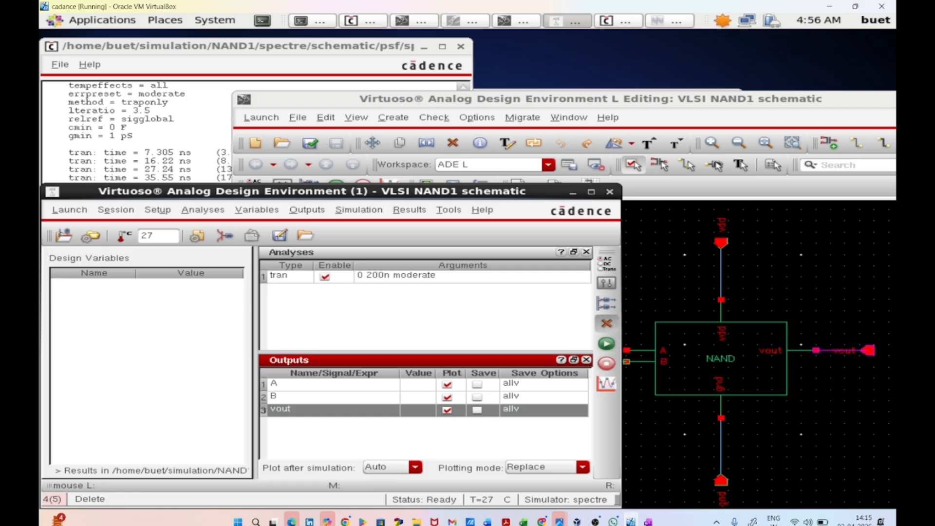
click(605, 322)
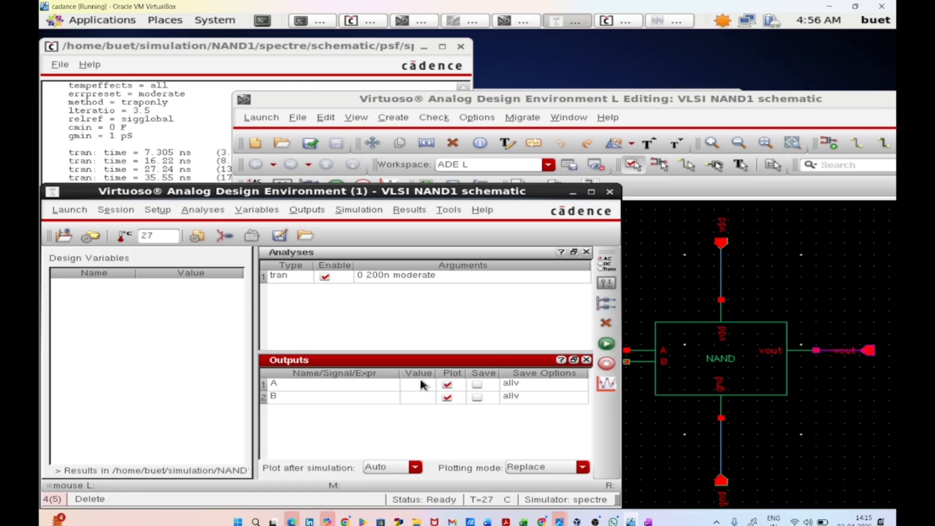
click(606, 323)
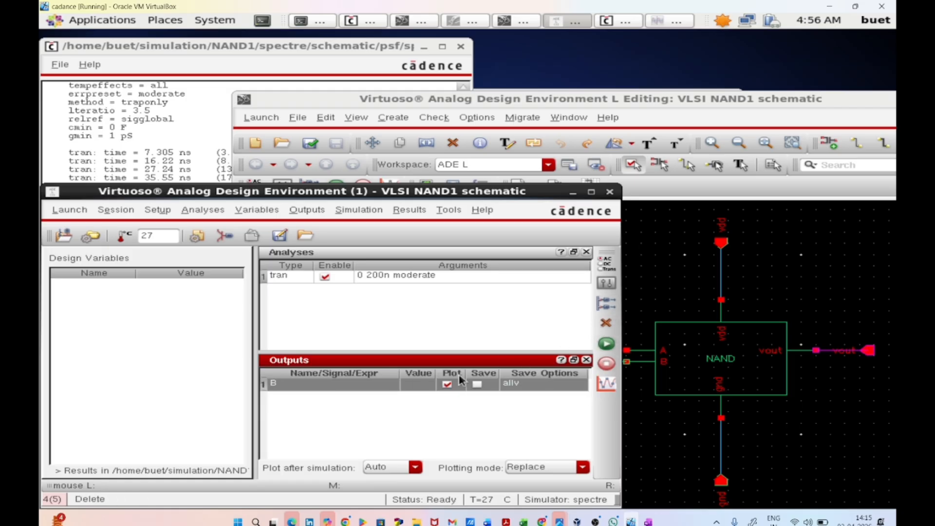
click(606, 322)
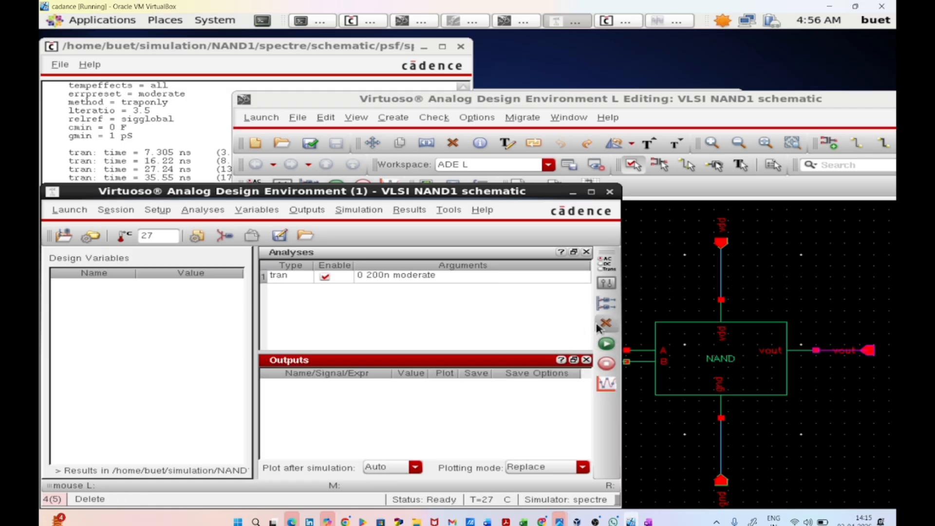
click(217, 238)
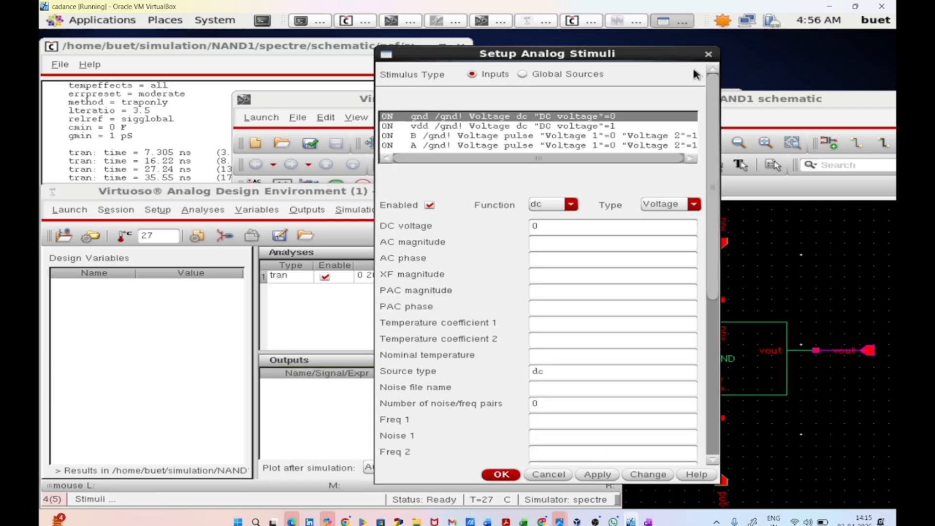
click(709, 54)
Step: Delete the A and B input pins and all their wires from the NAND1 schematic
click(690, 255)
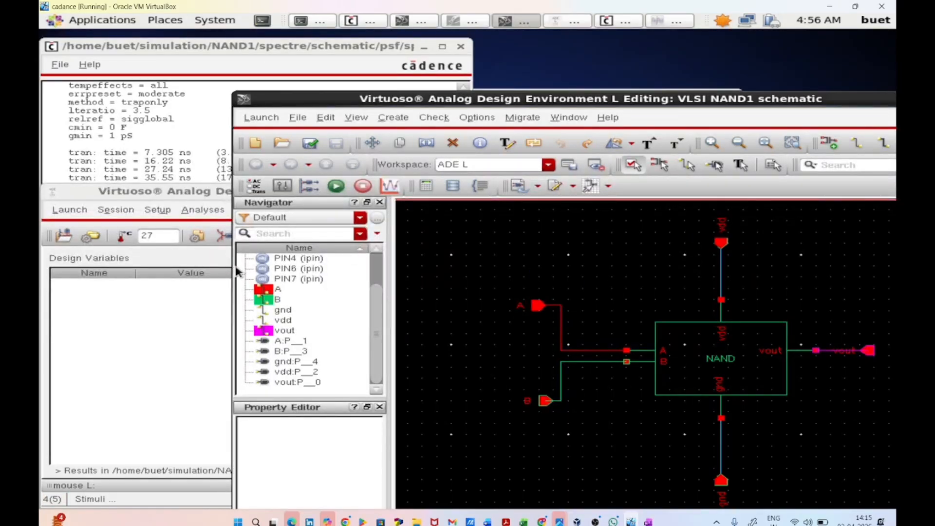
drag(458, 288, 612, 446)
drag(514, 276, 590, 422)
right_click(590, 422)
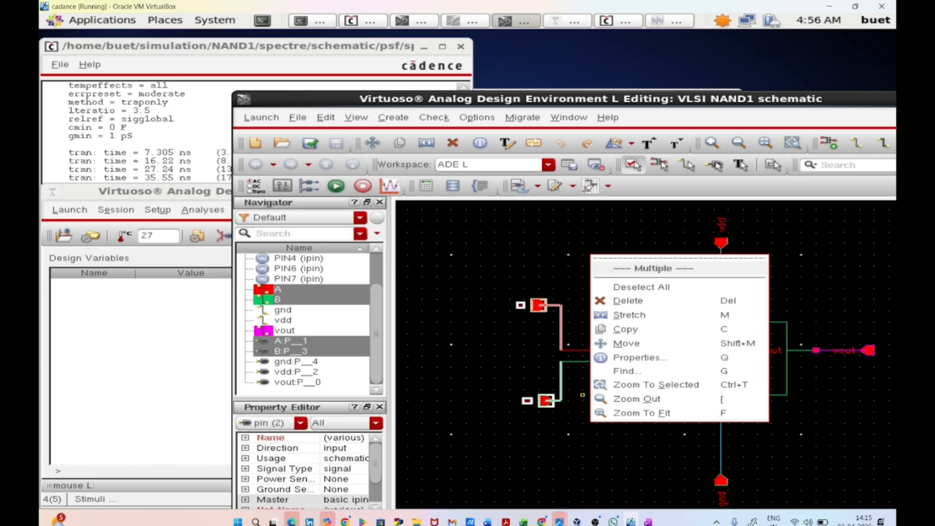
click(626, 300)
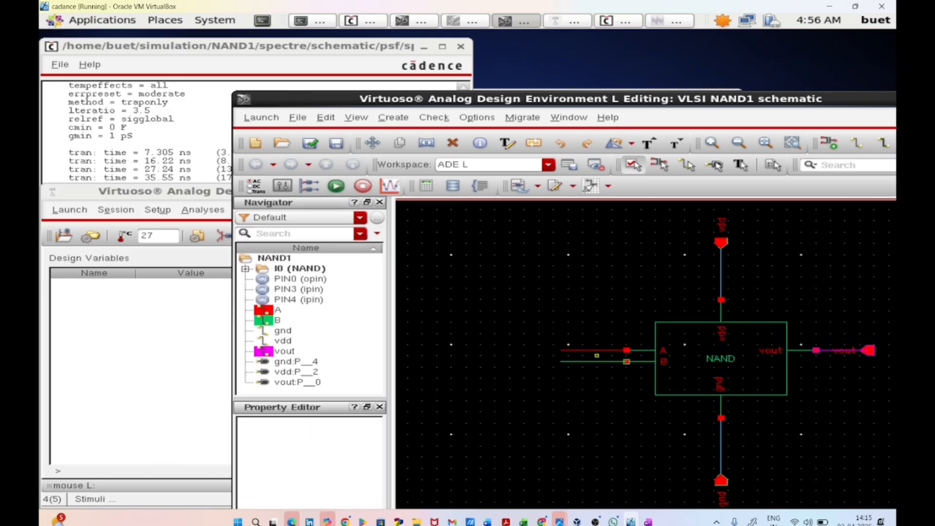
right_click(594, 350)
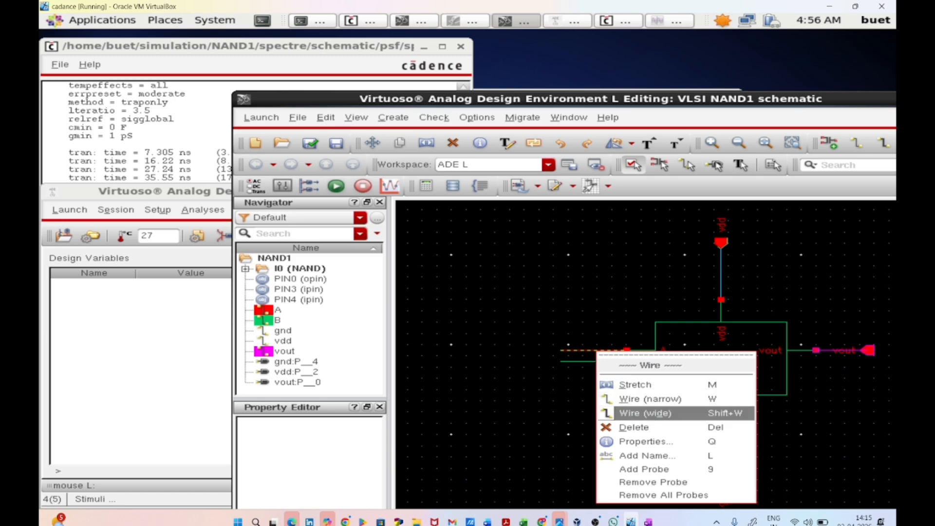
click(614, 428)
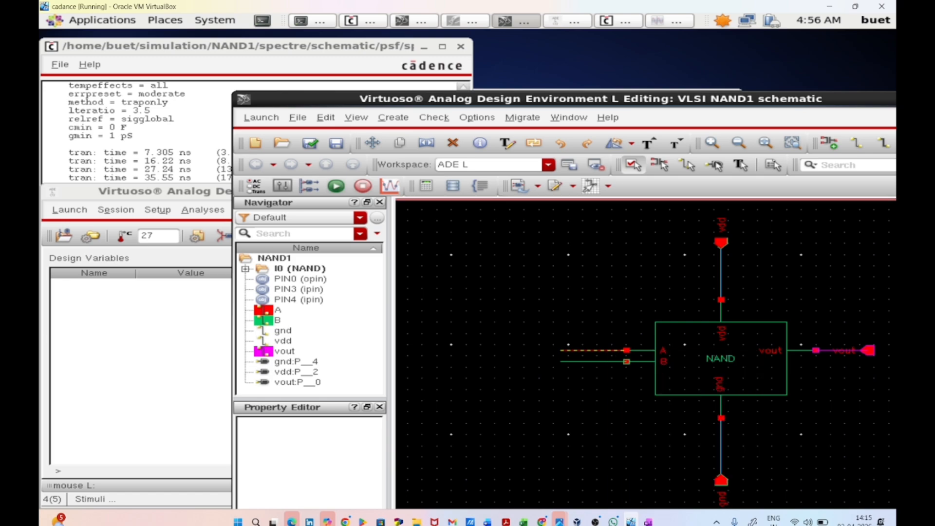
click(586, 361)
click(588, 350)
Step: Wire the NAND symbol's A and B inputs together with a loop extending to the left of the block
click(627, 349)
click(502, 350)
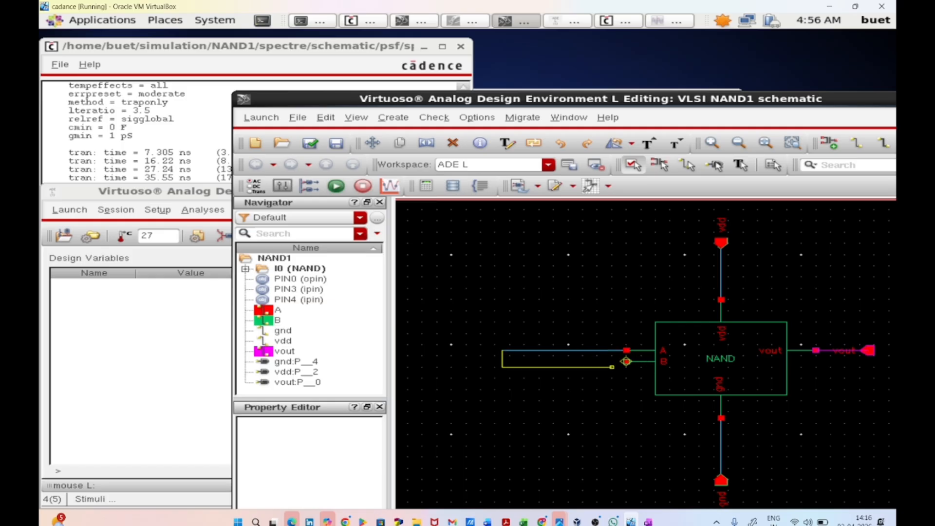
click(626, 361)
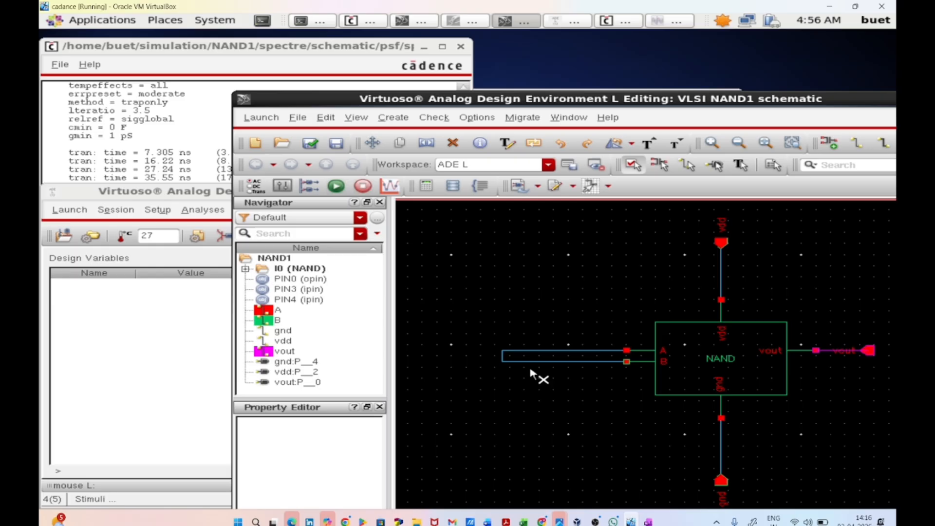
Step: Place an analogLib vpulse source below the input loop with voltage 1 of 0 V, voltage 2 of 1 V, period 40n s and pulse width 20n s
key(i)
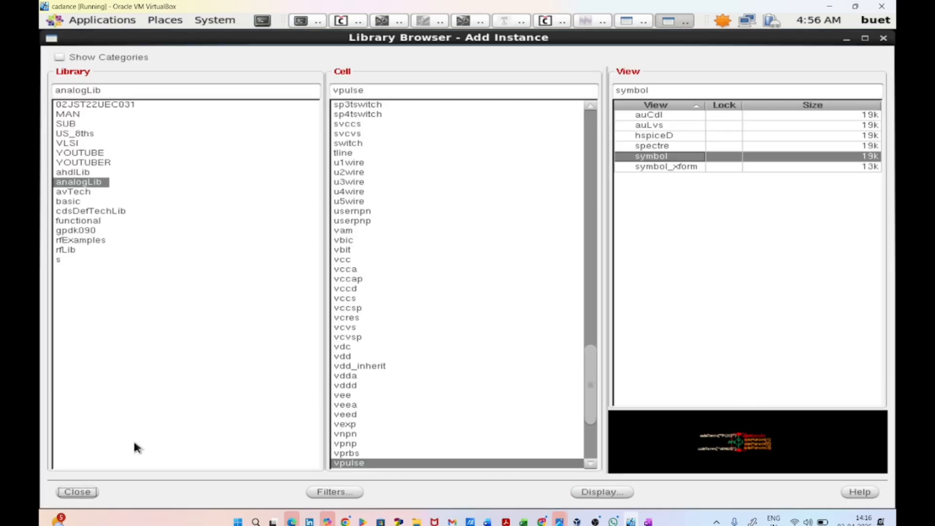
click(79, 493)
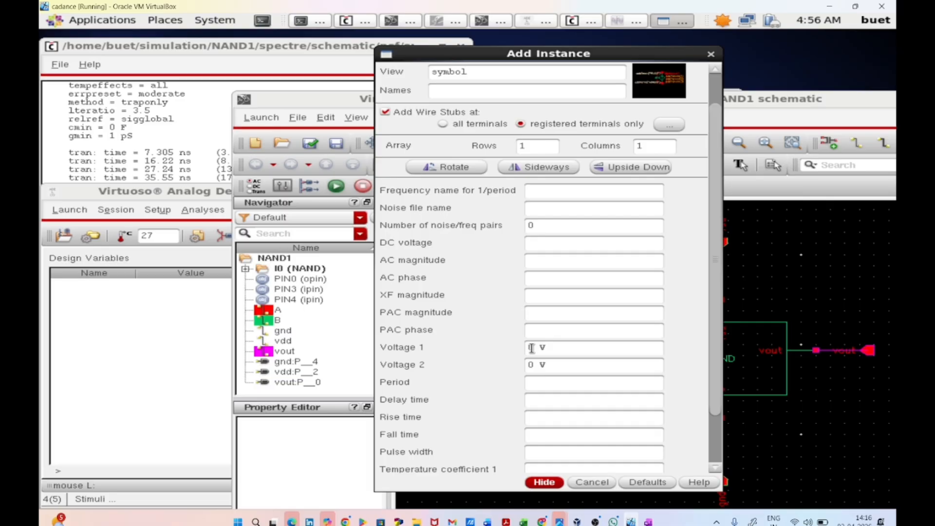
click(534, 365)
key(BackSpace)
text(1)
key(Tab)
text(40n s)
key(Tab)
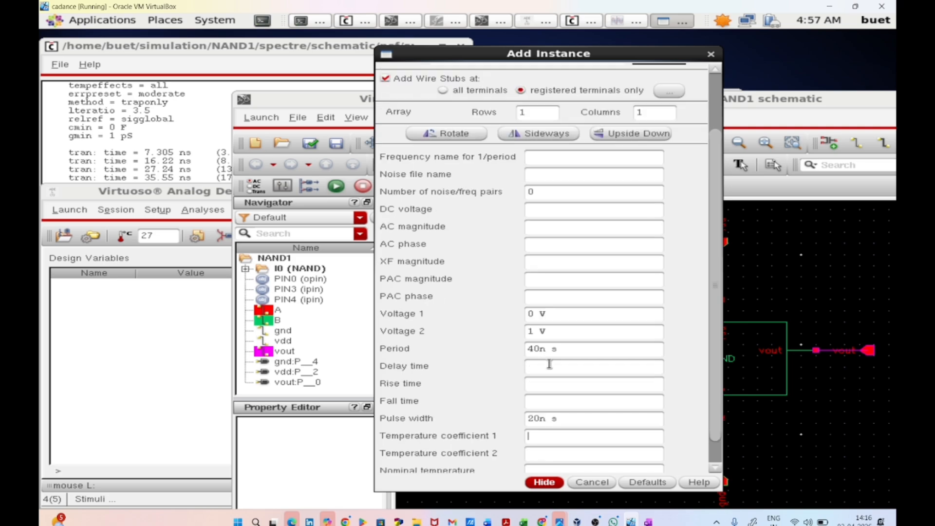
click(542, 483)
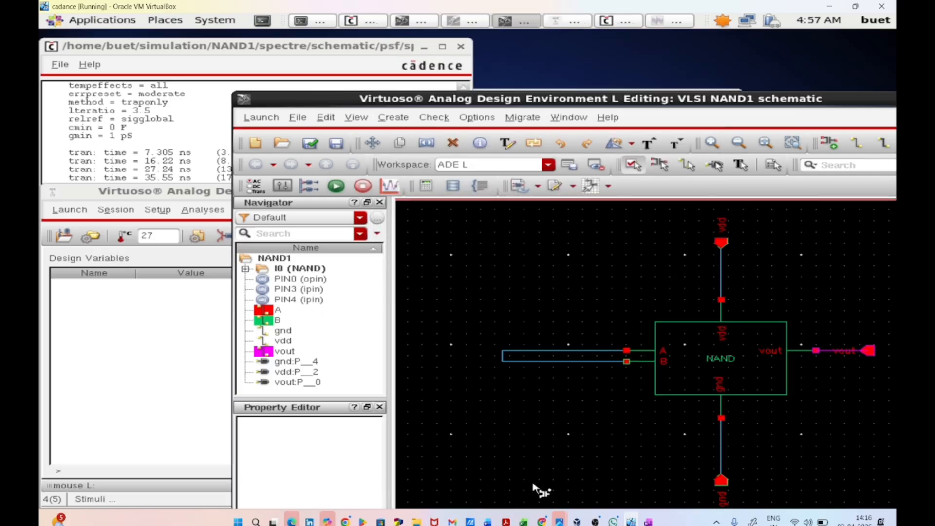
click(546, 396)
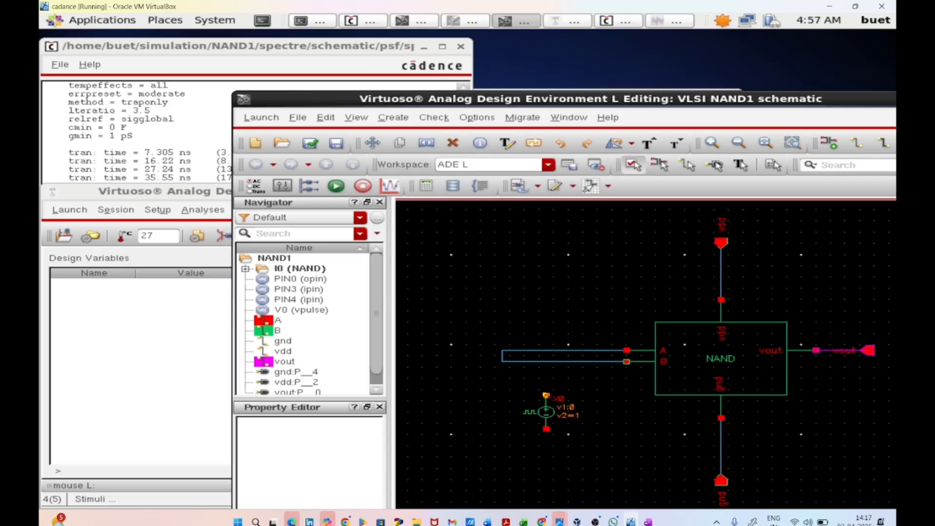
Step: Wire the vpulse source between the joined inputs and the gnd wire, and check and save the schematic
key(w)
click(546, 395)
click(546, 361)
click(545, 429)
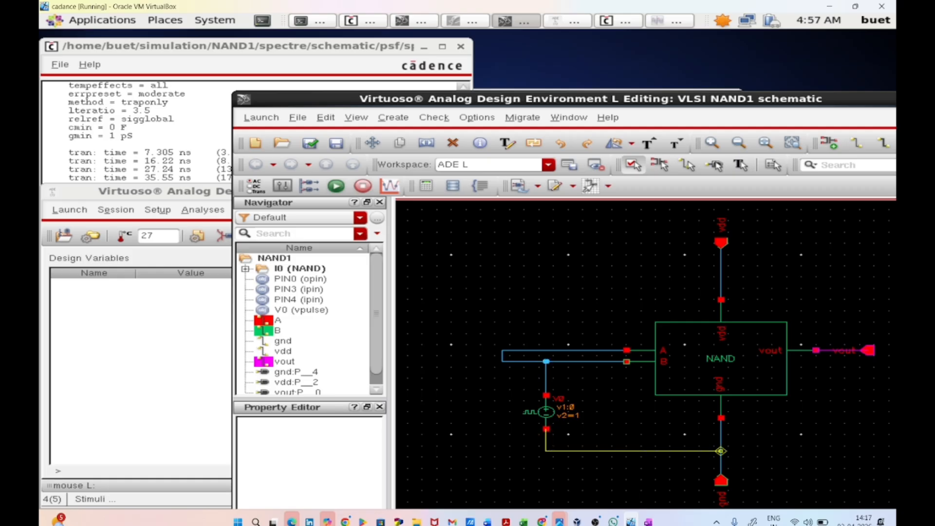
click(721, 451)
click(311, 144)
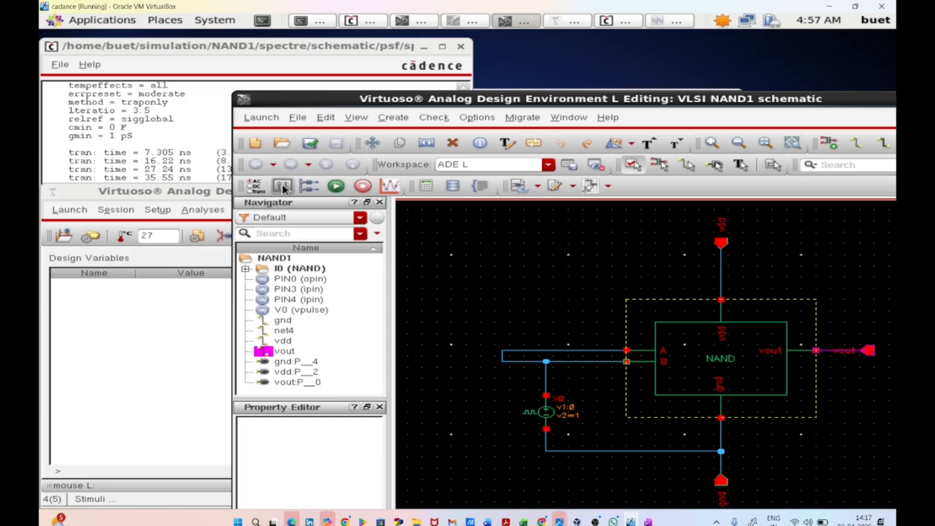
Step: Add a dc analysis in ADE L that saves the DC operating point and sweeps a component parameter
drag(331, 100, 674, 335)
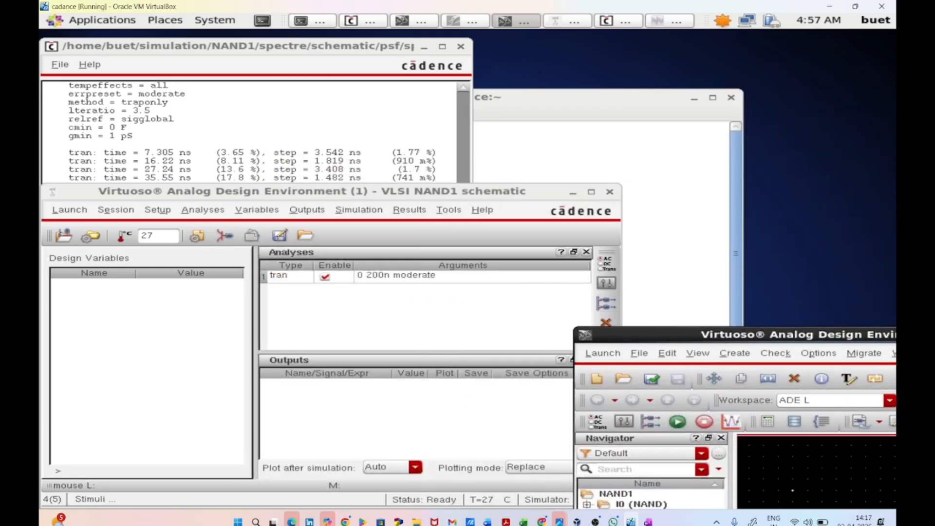
drag(298, 191, 566, 177)
click(193, 358)
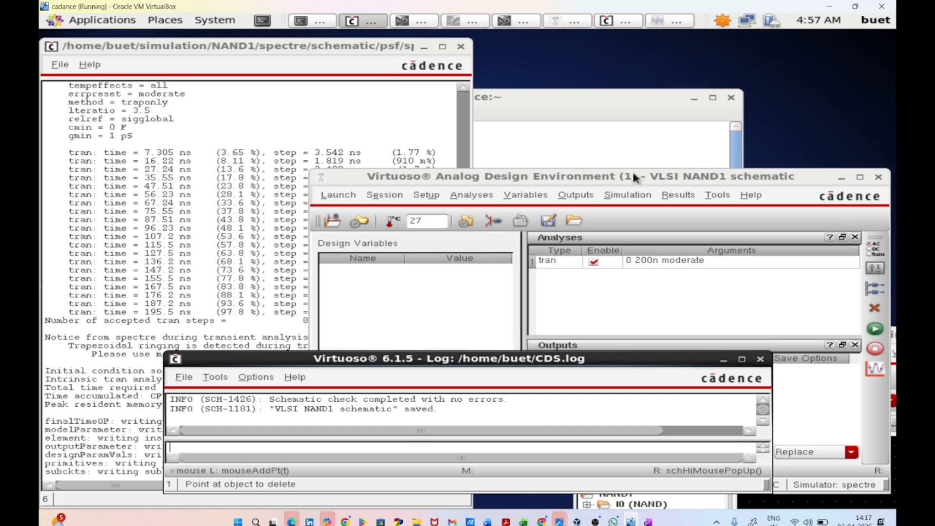
click(627, 194)
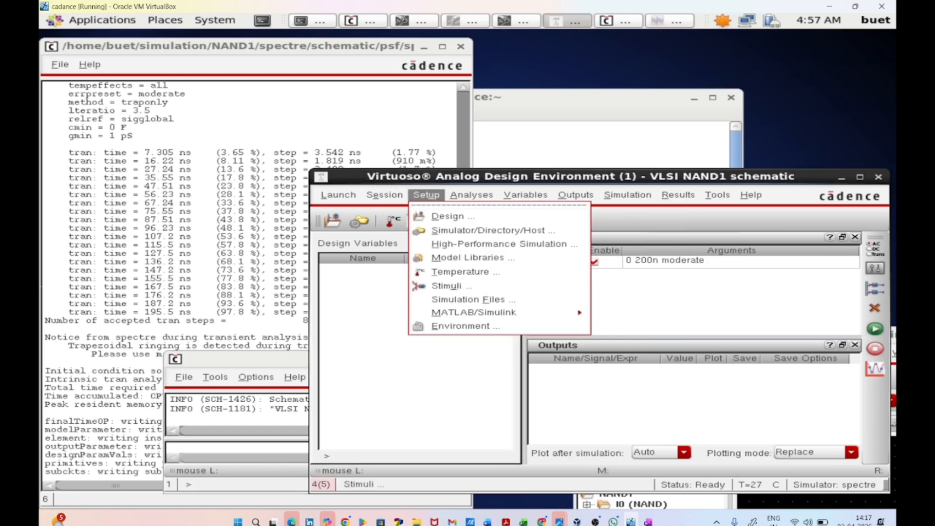
mouse_move(471, 195)
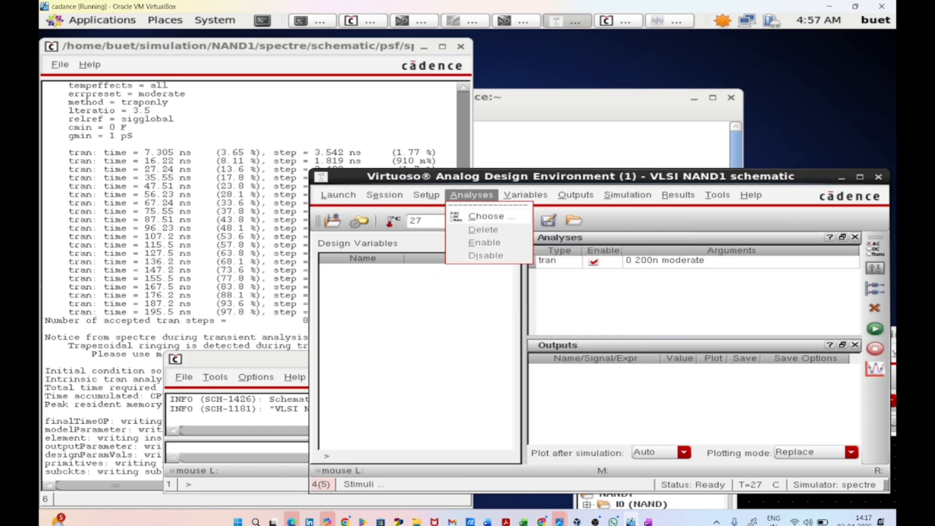
click(489, 216)
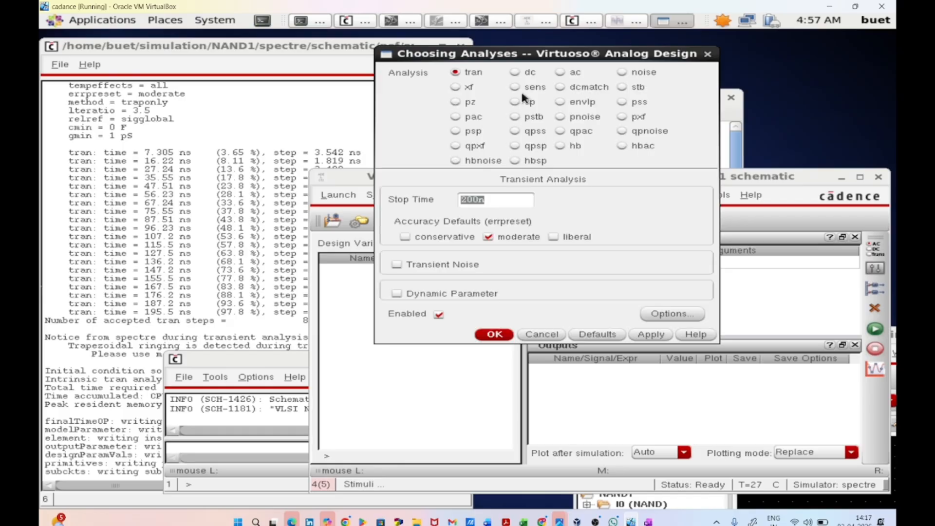
click(519, 72)
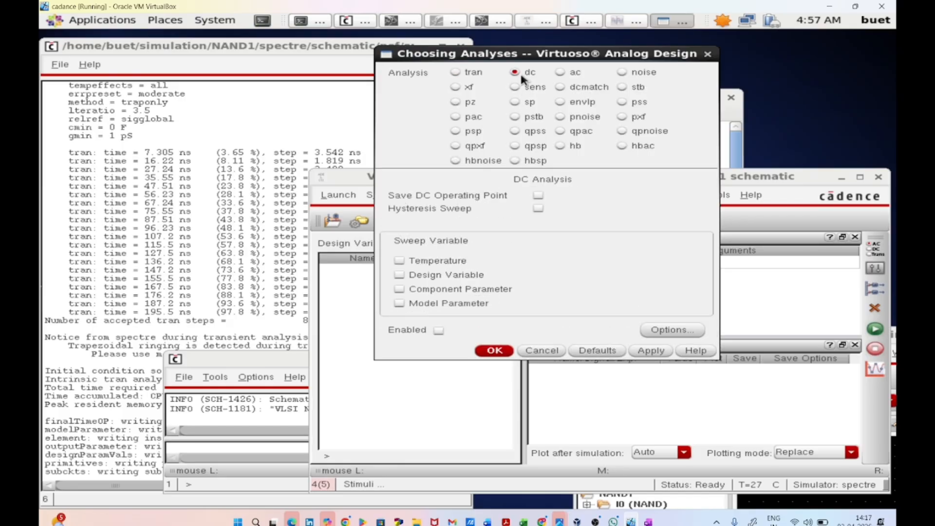
click(538, 195)
click(455, 292)
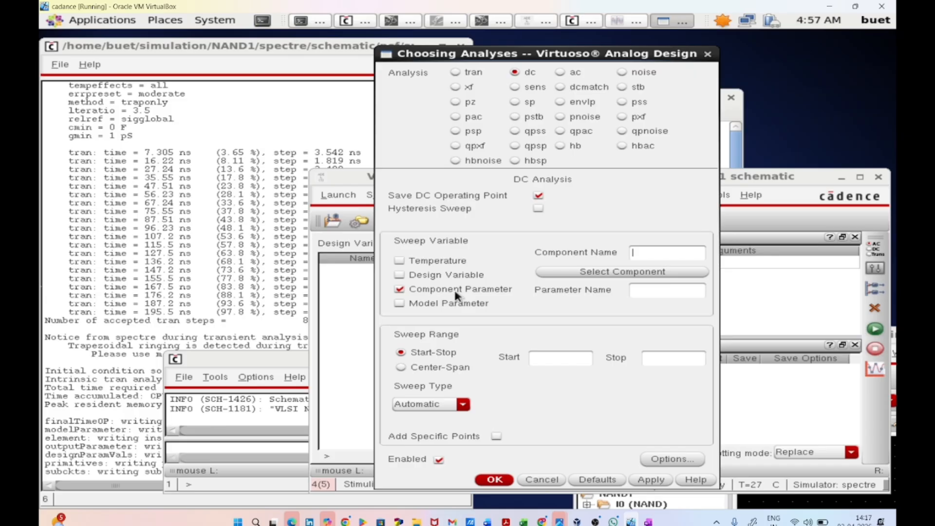
Step: Choose the vpulse source on the NAND1 schematic as the sweep component, with its DC voltage as the swept parameter
click(585, 274)
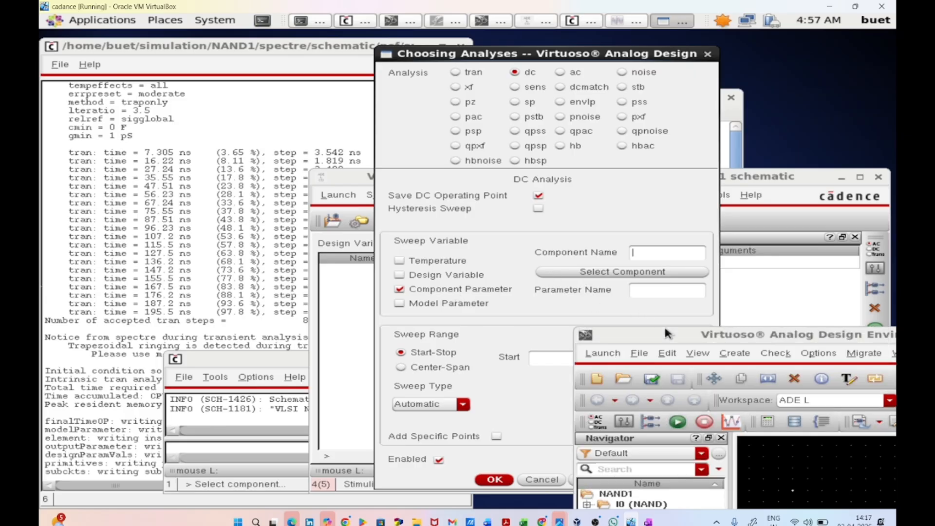
drag(667, 333, 406, 201)
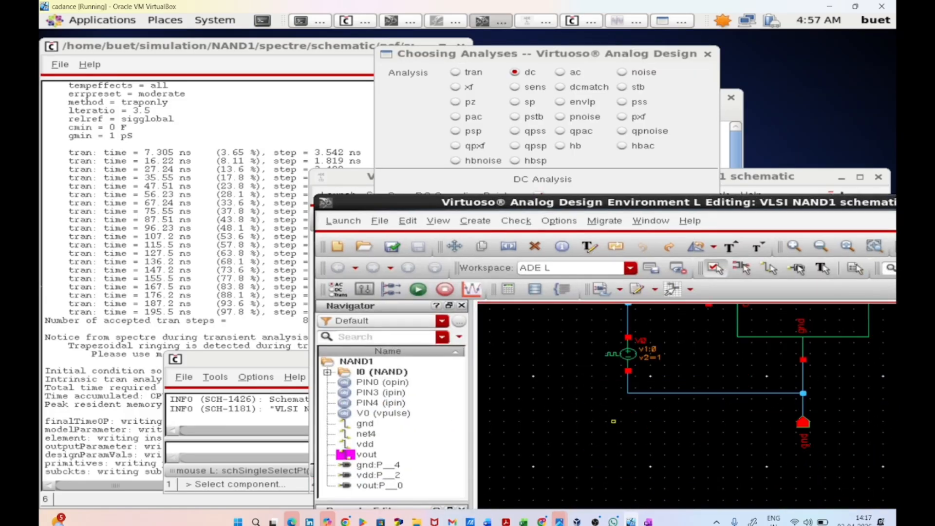
click(617, 349)
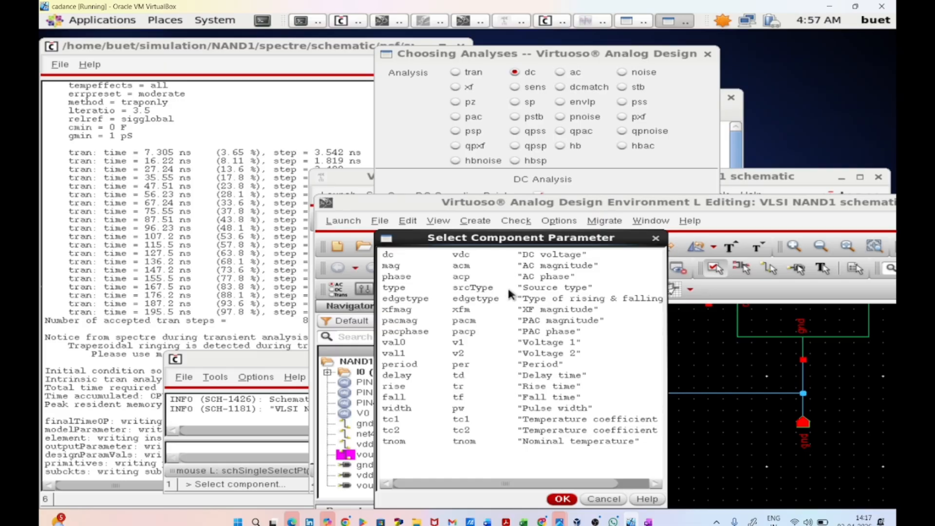
click(511, 258)
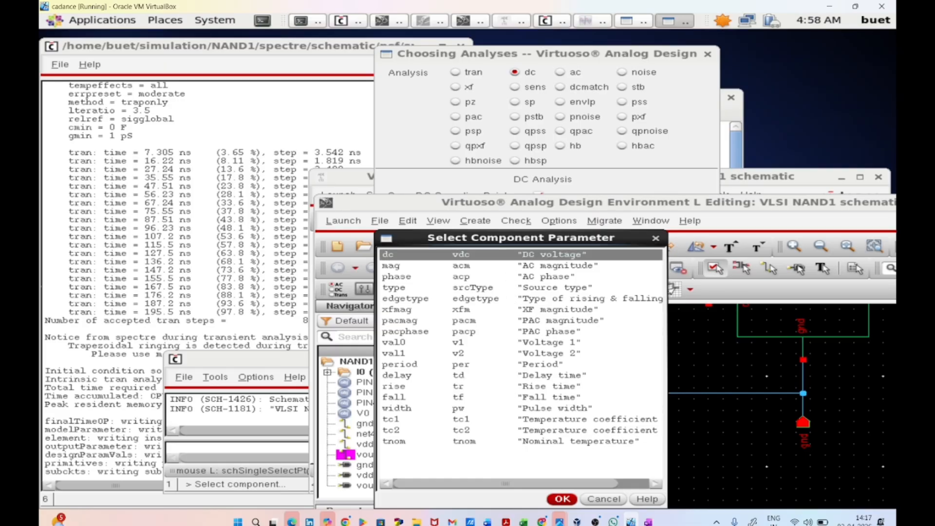
click(573, 500)
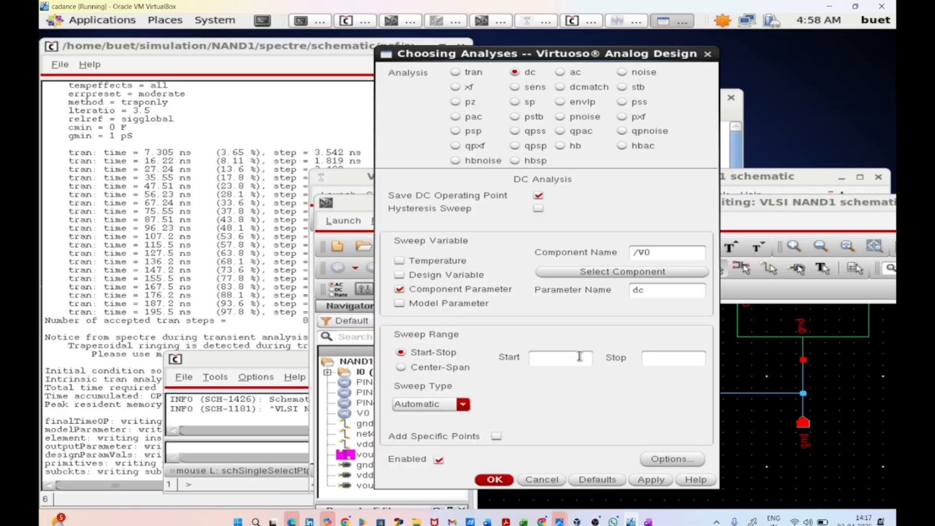
Step: Set the dc sweep range from 0 to 1, accept the analysis, and disable the transient analysis
click(579, 356)
text(0)
text(1)
key(Return)
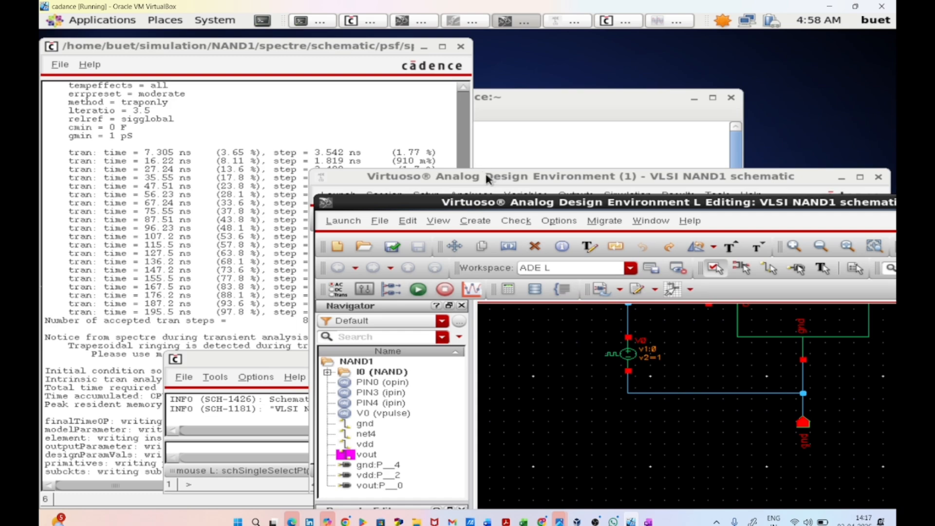
drag(490, 176, 315, 146)
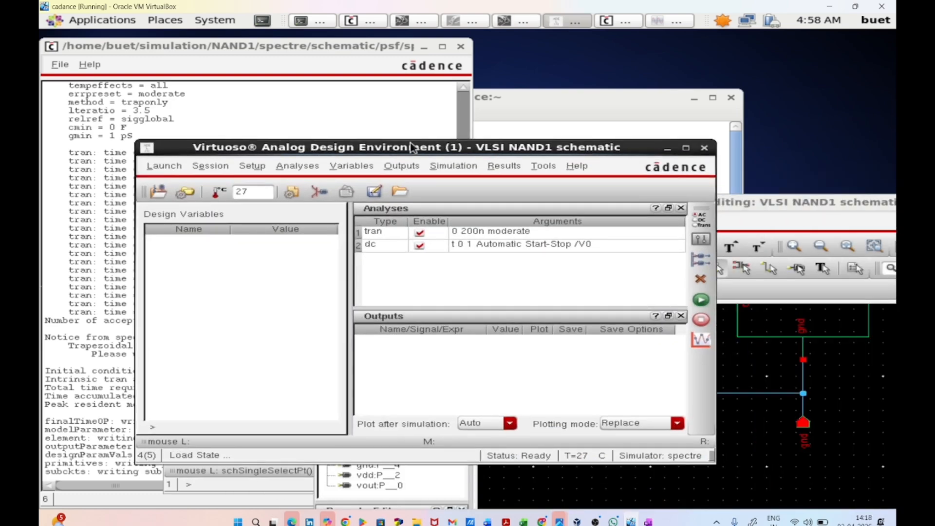
click(419, 233)
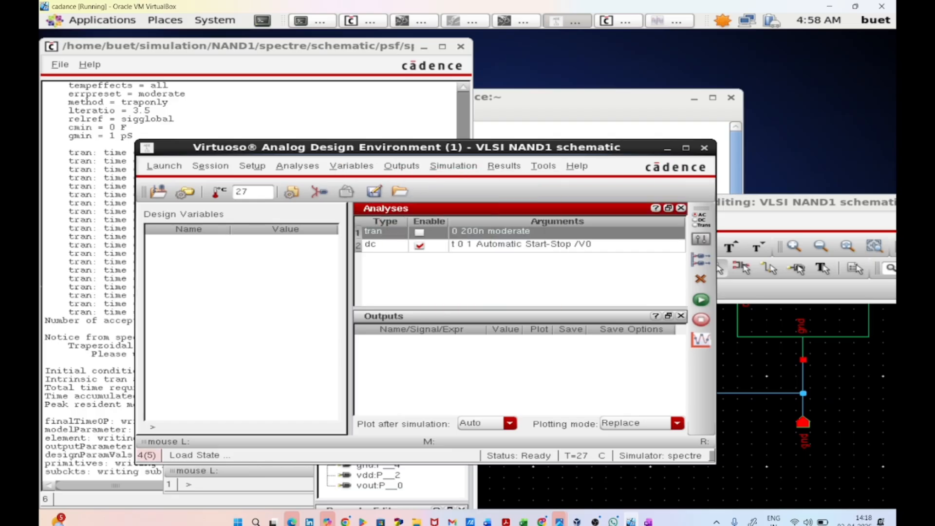
Step: Pick the joined input net and the vout net on the schematic as outputs to plot, and netlist and run the simulation
click(402, 165)
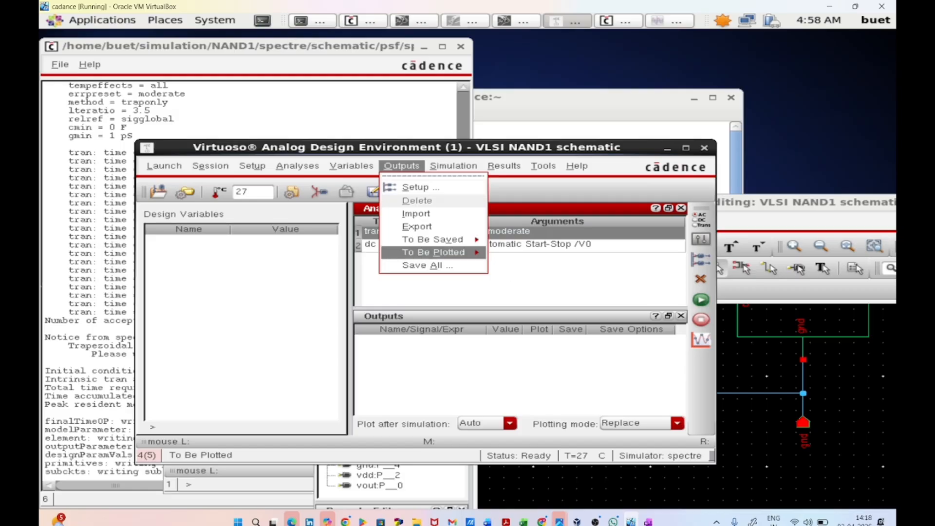
mouse_move(438, 252)
click(534, 263)
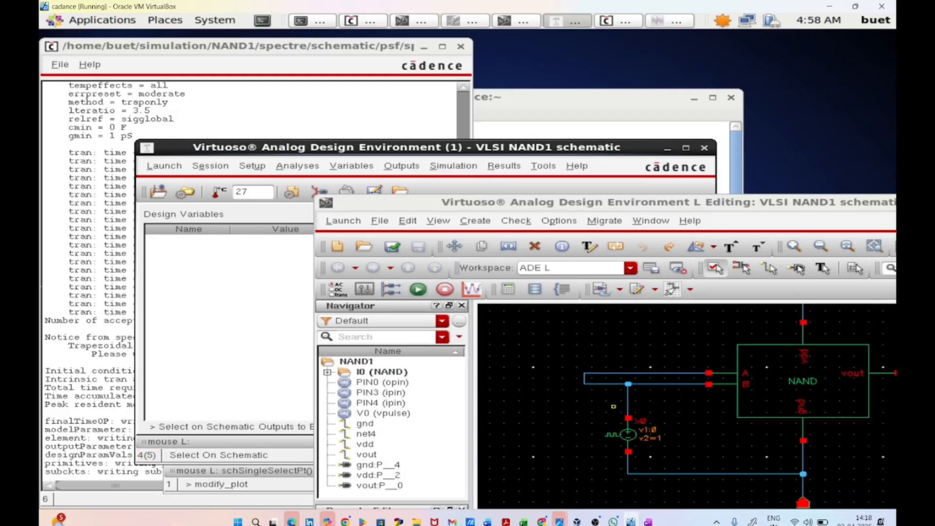
click(628, 404)
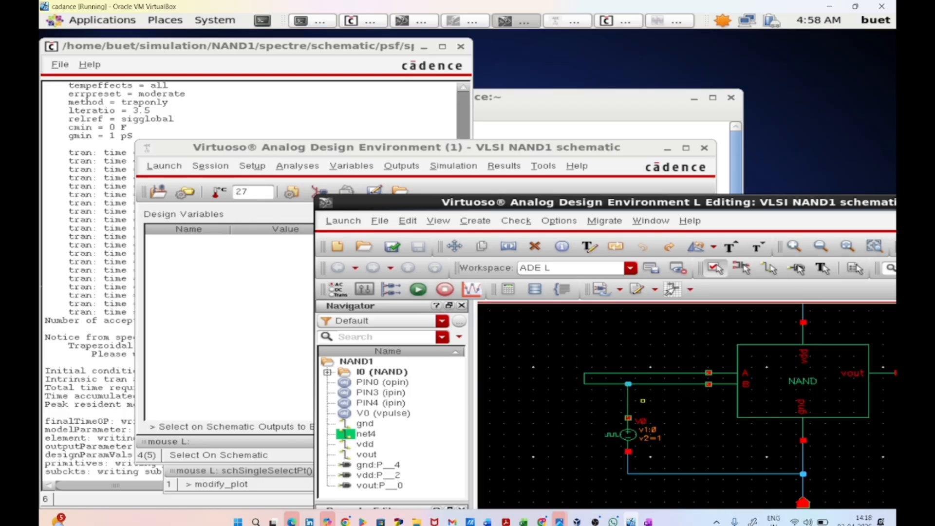
key(f)
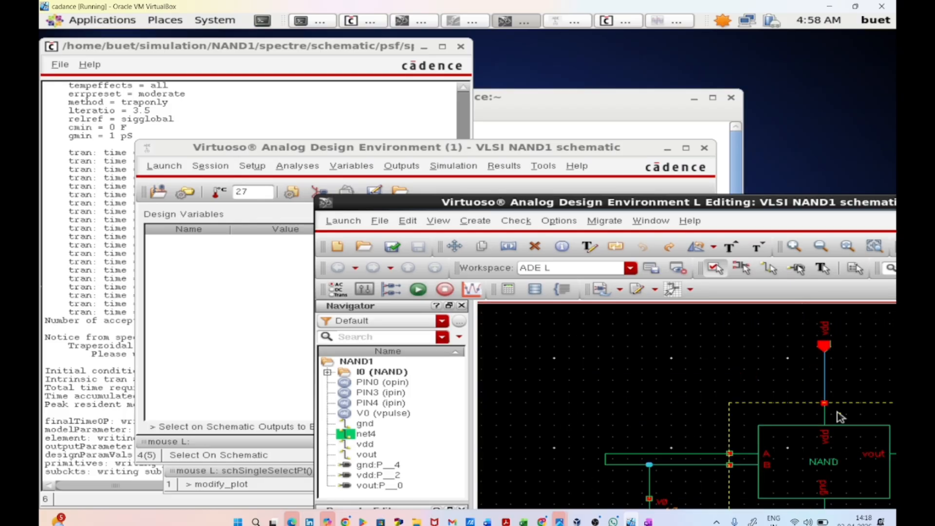
scroll(795, 405, down, 2)
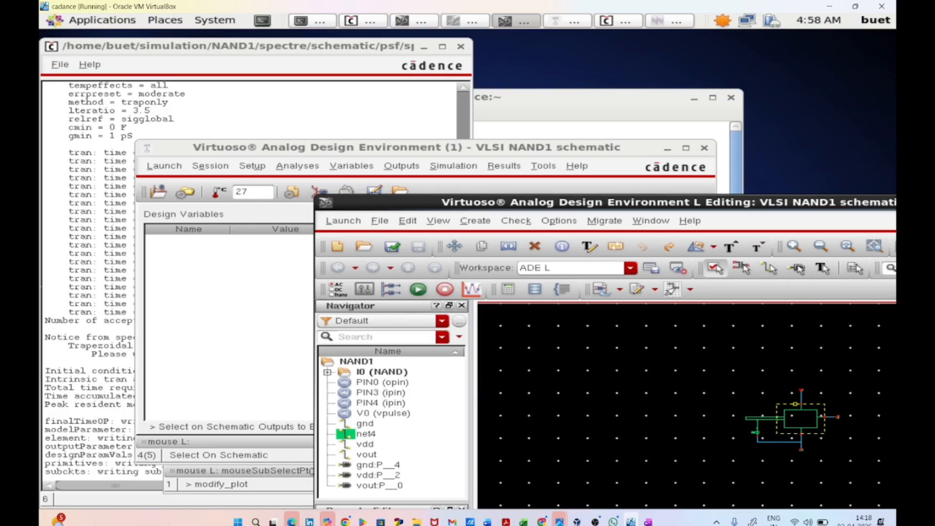
scroll(804, 410, up, 2)
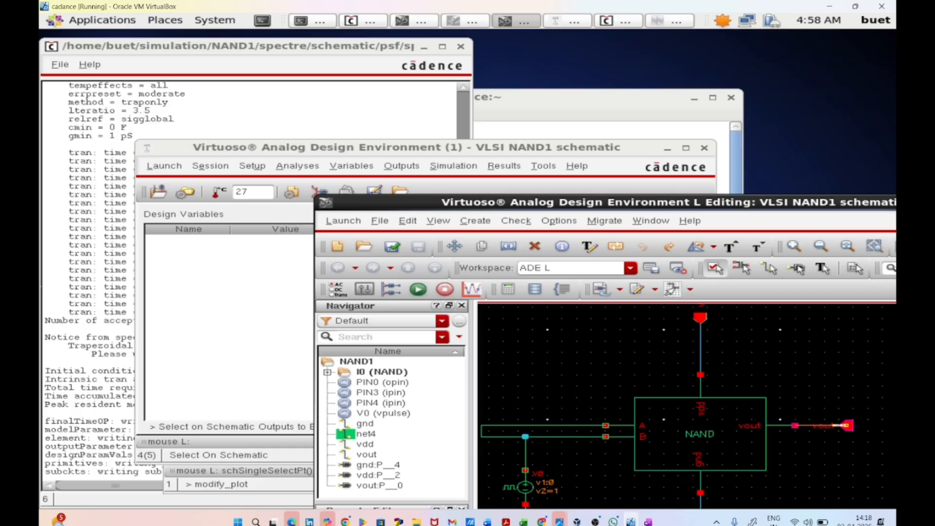
click(841, 428)
click(314, 343)
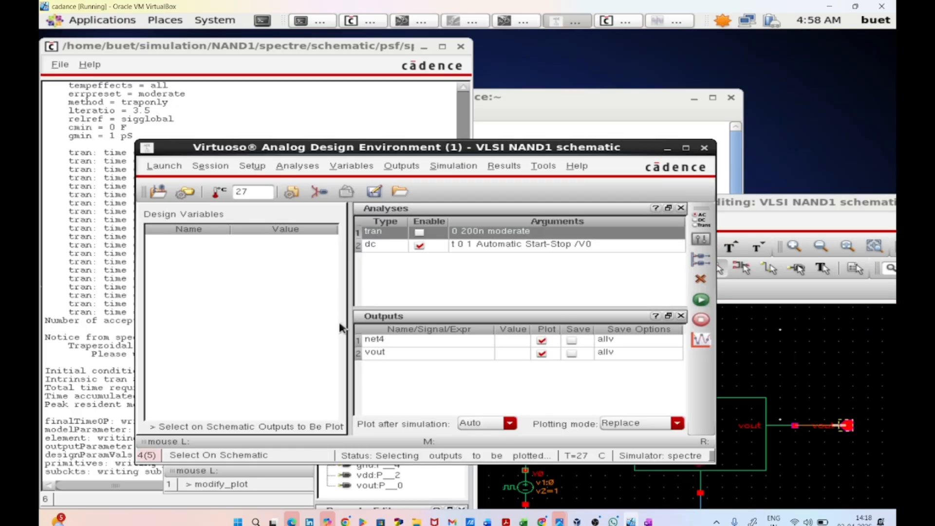
click(700, 300)
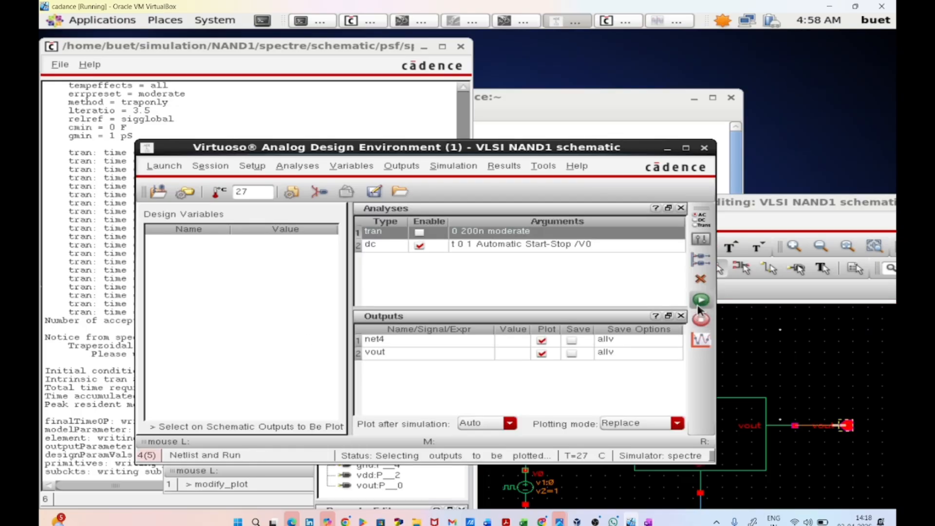